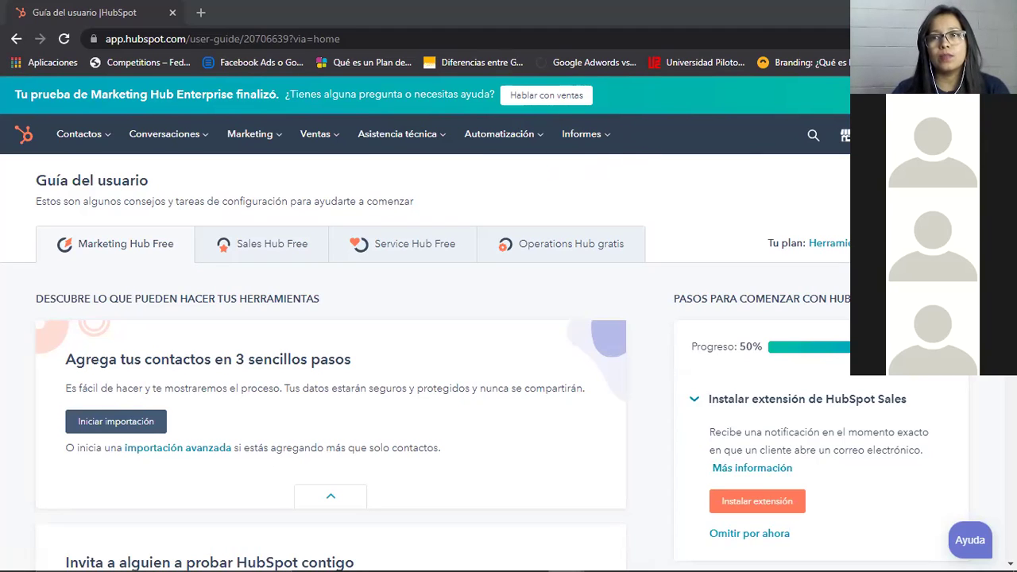
- Open the Contactos menu to show Contactos, Empresas and Listas
scroll(426, 334, down, 1)
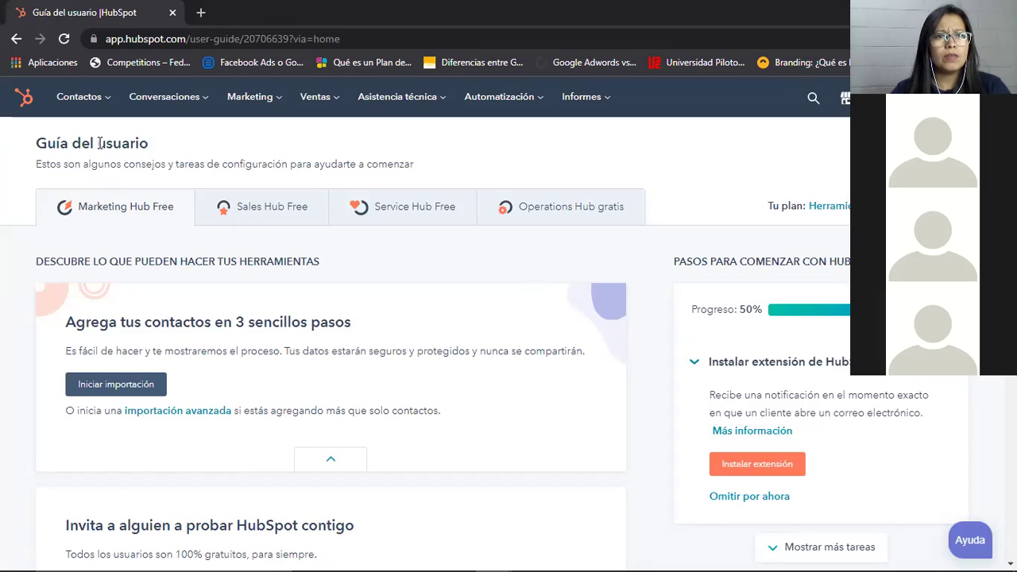
click(98, 112)
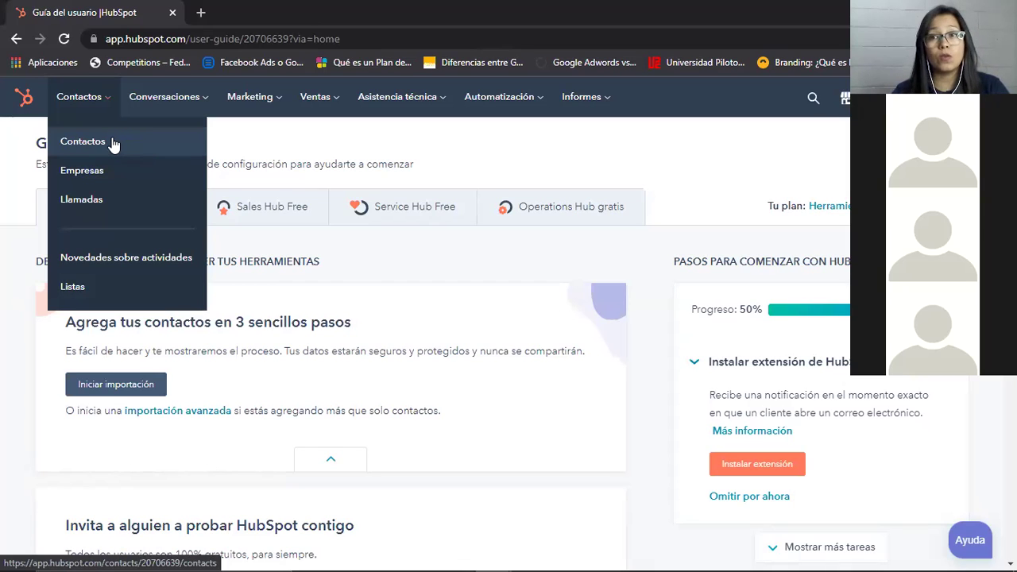
- Go to the Contactos list with its two sample contacts, then show the Marketing menu
click(119, 140)
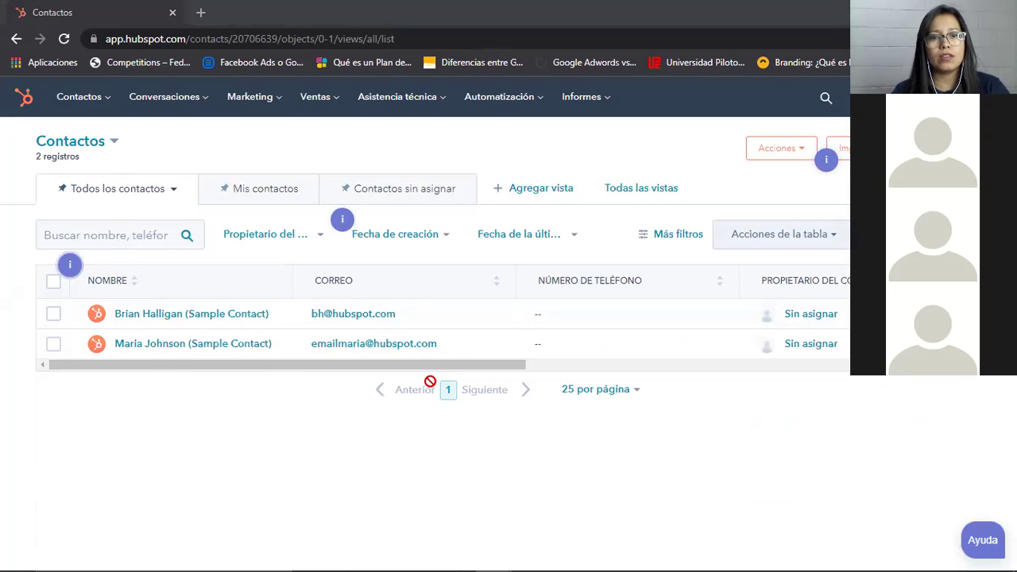
mouse_move(236, 316)
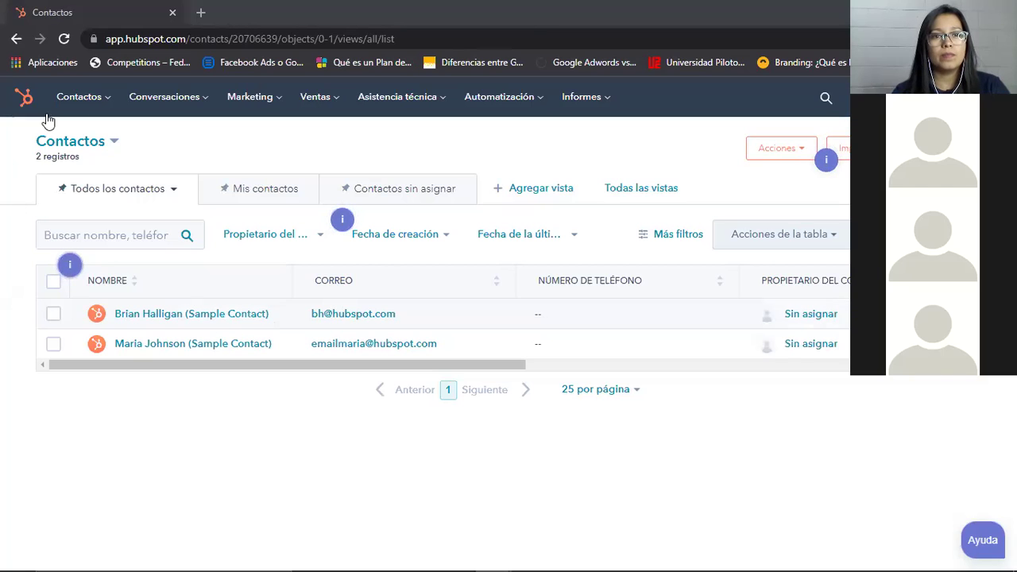
click(273, 108)
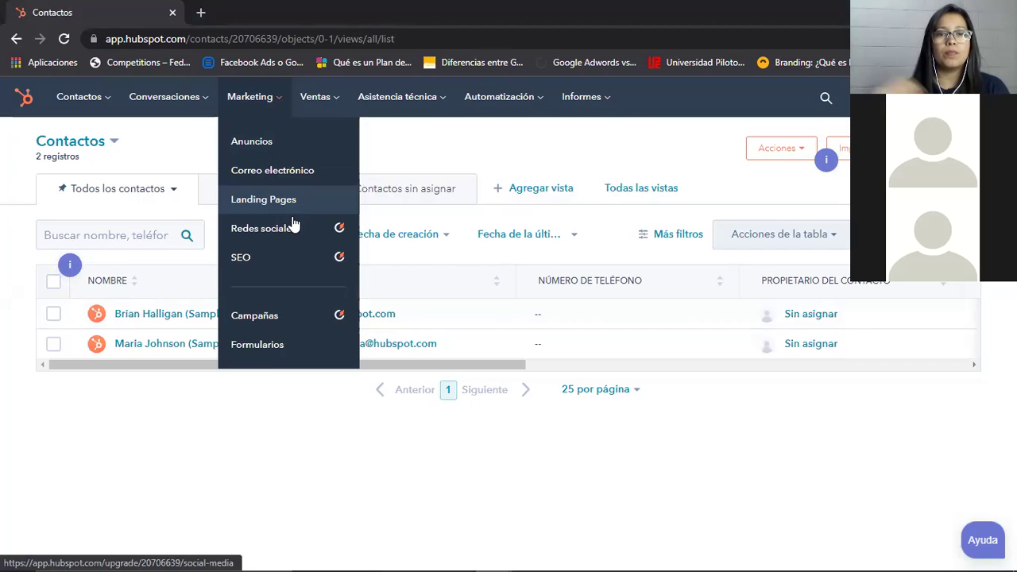
mouse_move(293, 225)
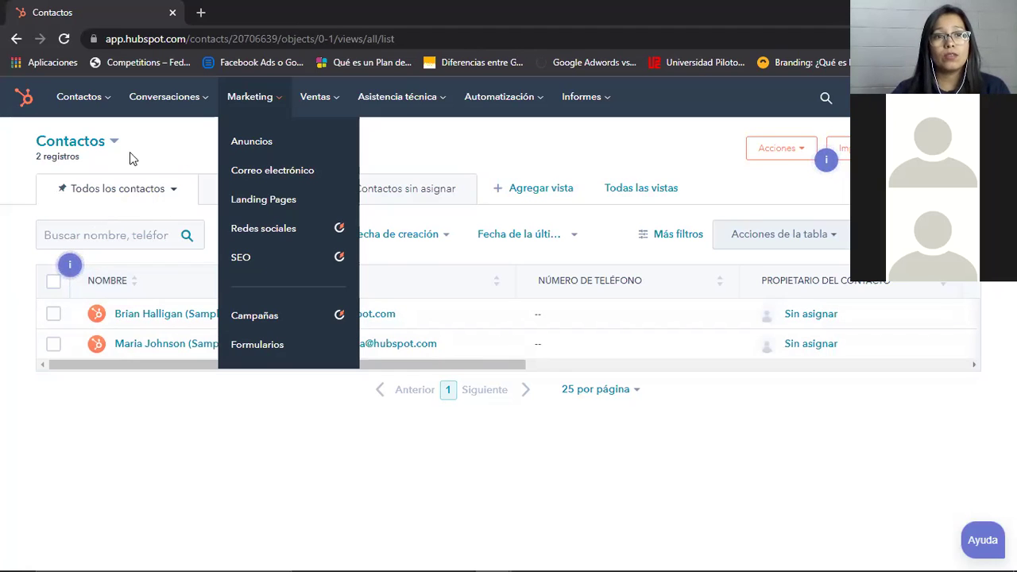
mouse_move(352, 203)
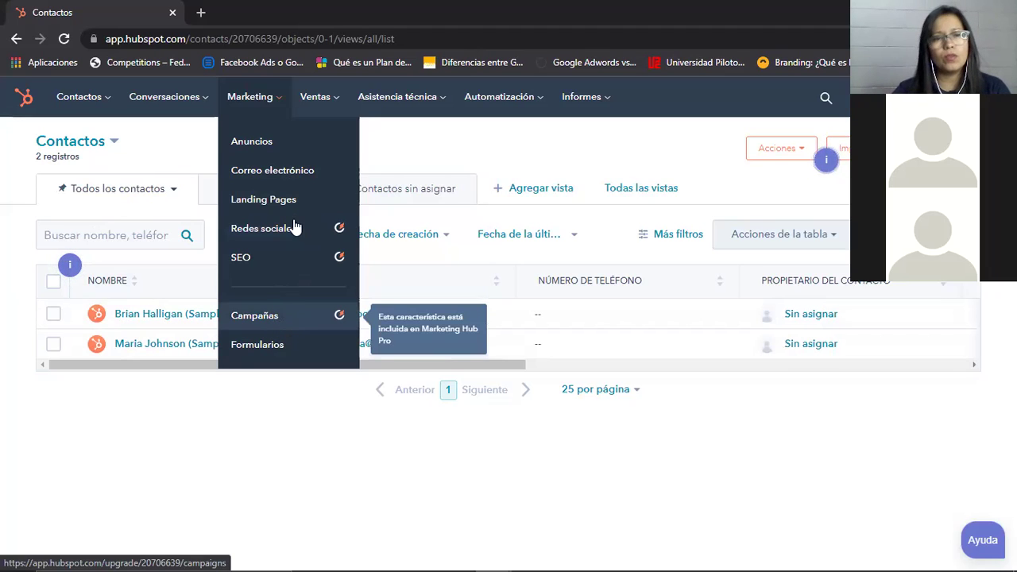
- View the Anuncios onboarding page, then return to the Contactos list
click(293, 148)
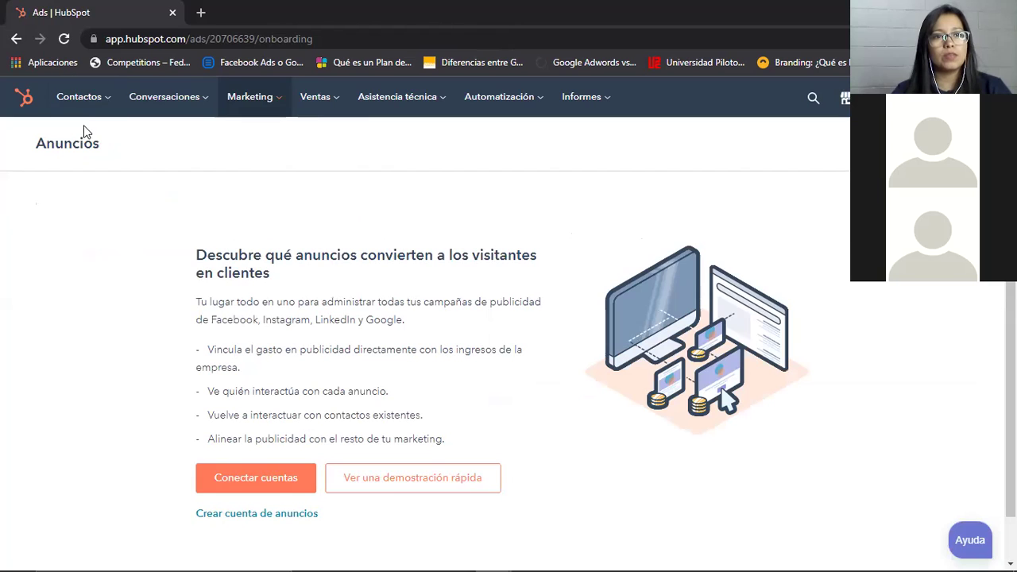
mouse_move(88, 105)
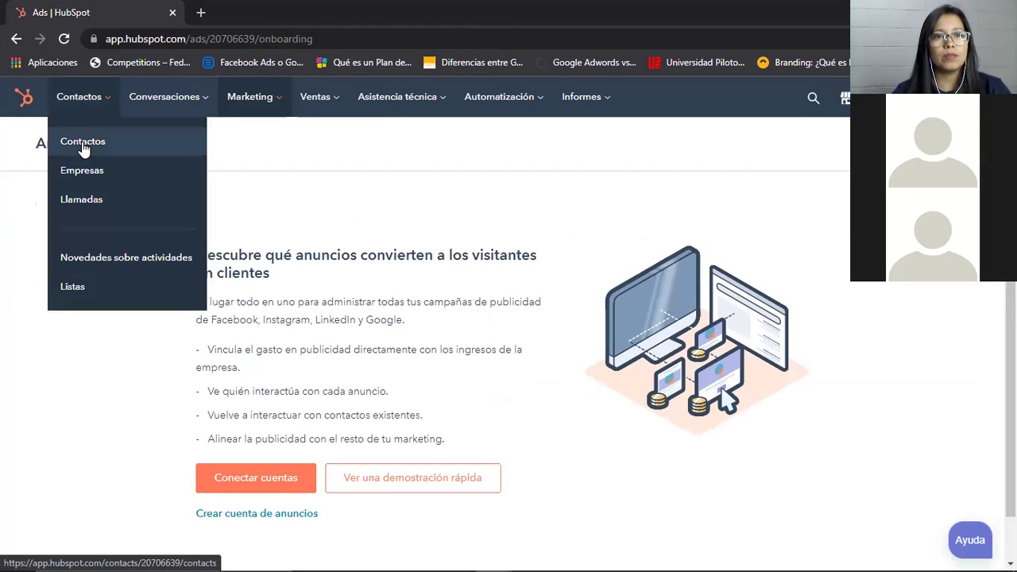
click(83, 141)
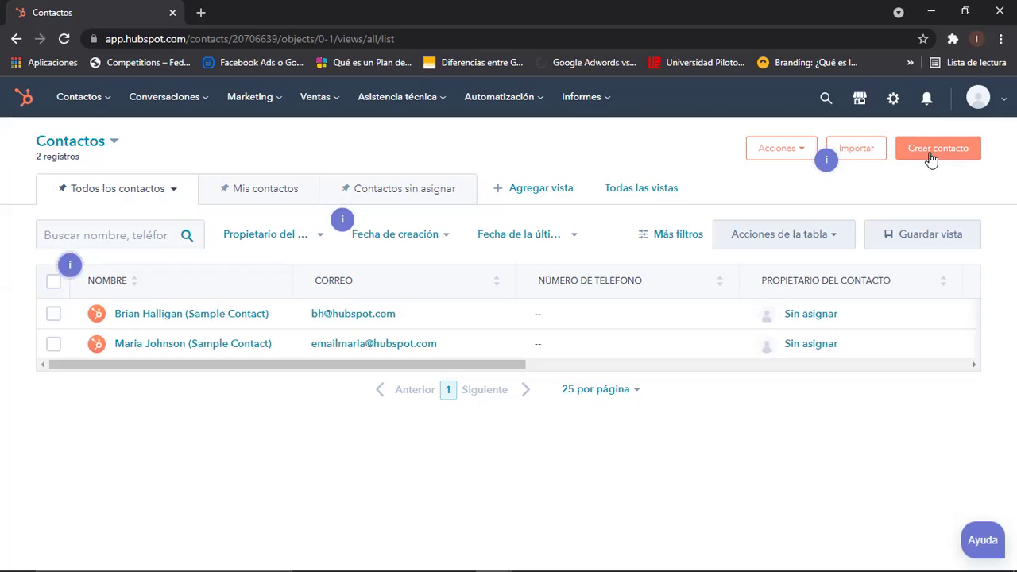
- Open Importar from the contacts page and start a new import
click(865, 158)
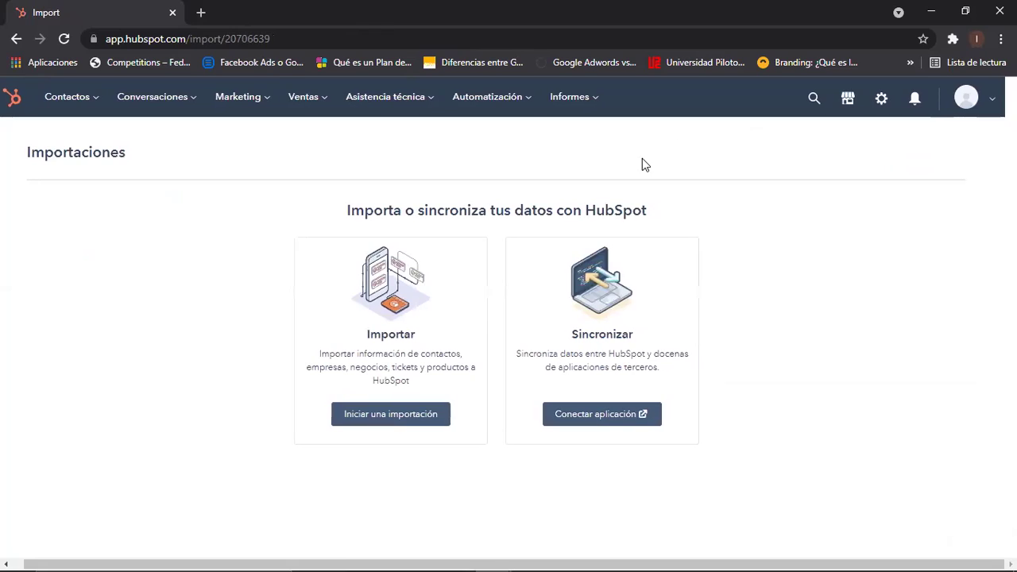
click(393, 418)
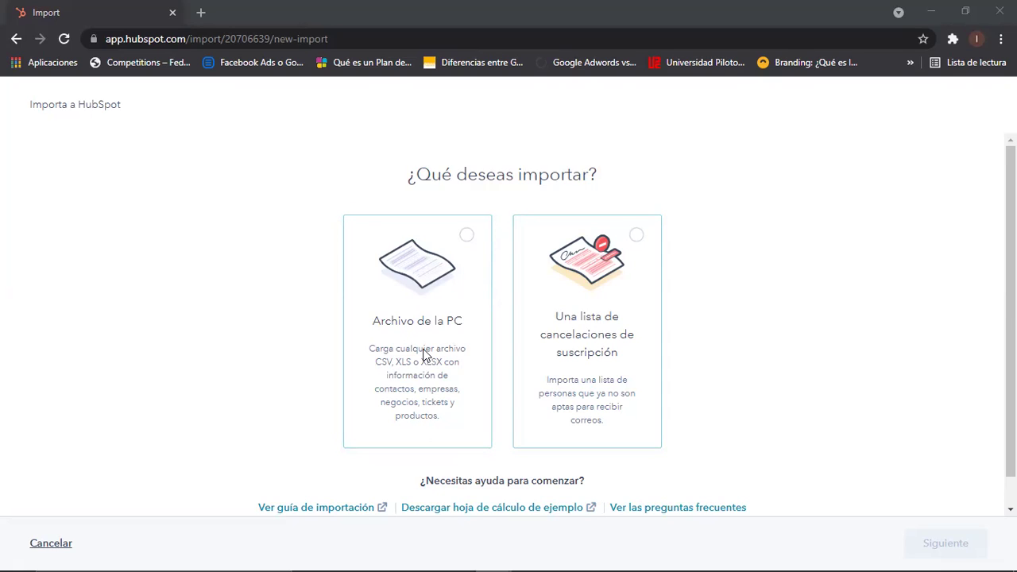
- Choose an import from a PC file, with a single file and a single object type
click(466, 235)
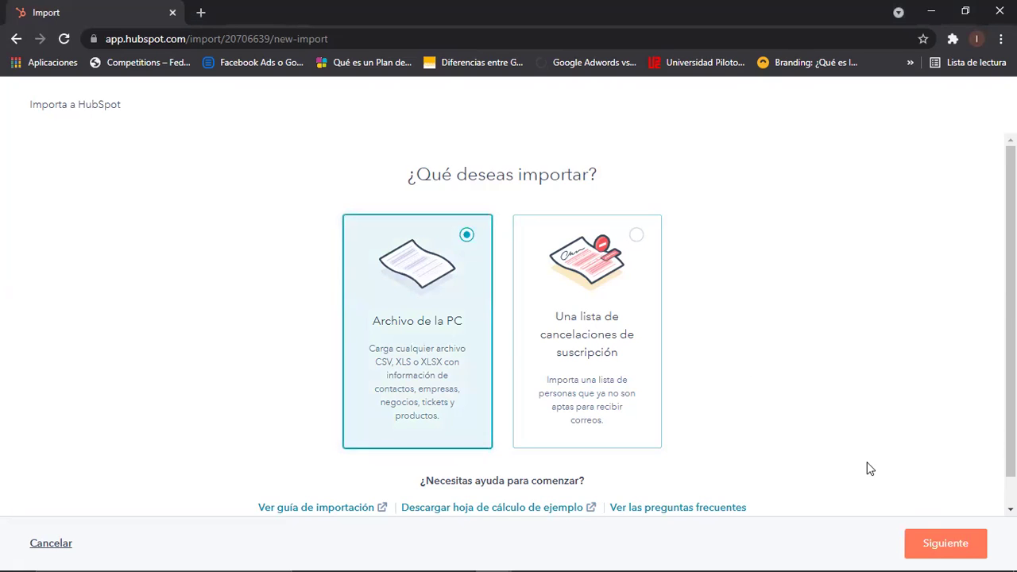
click(930, 540)
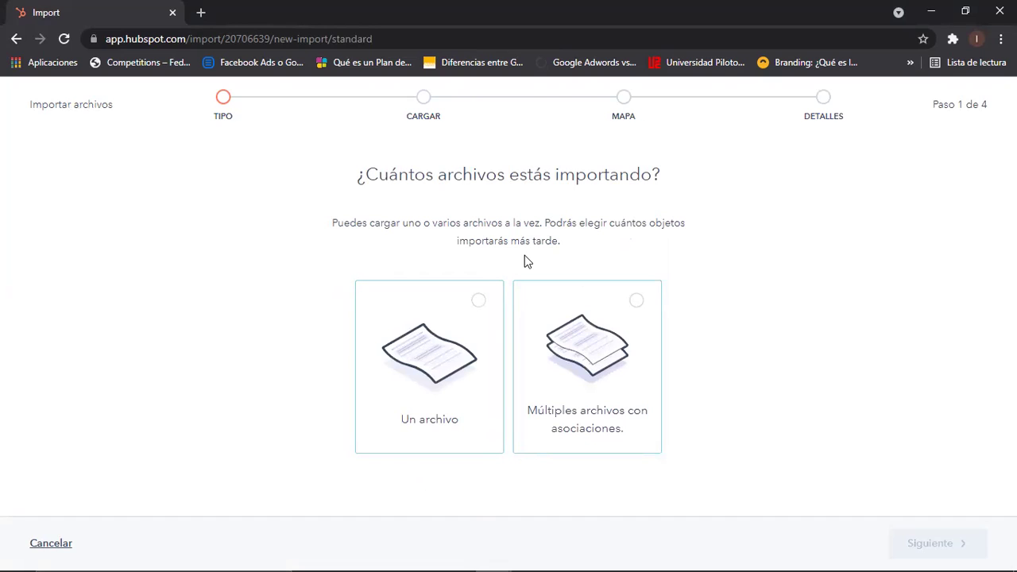
click(479, 307)
click(927, 543)
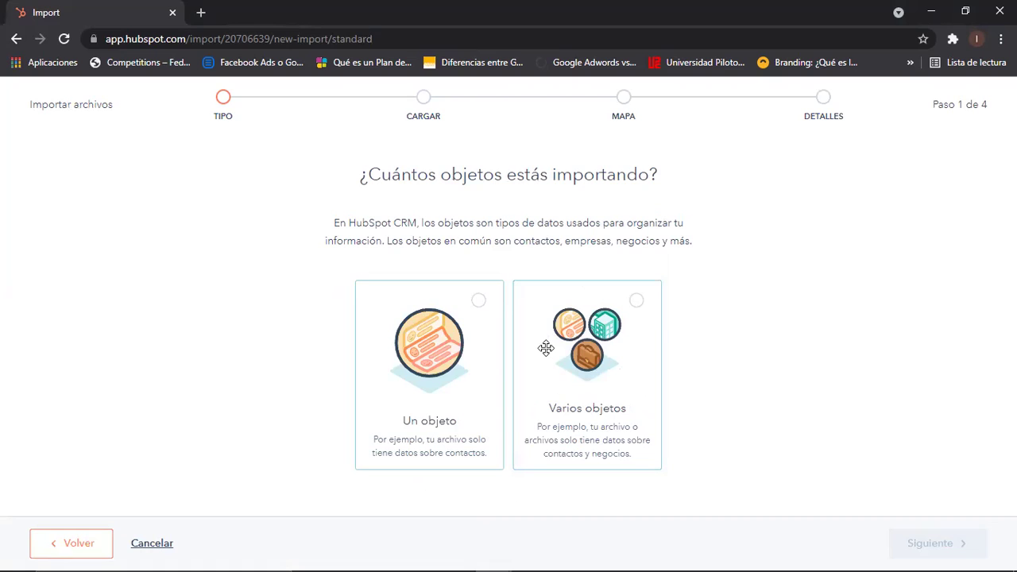
click(480, 302)
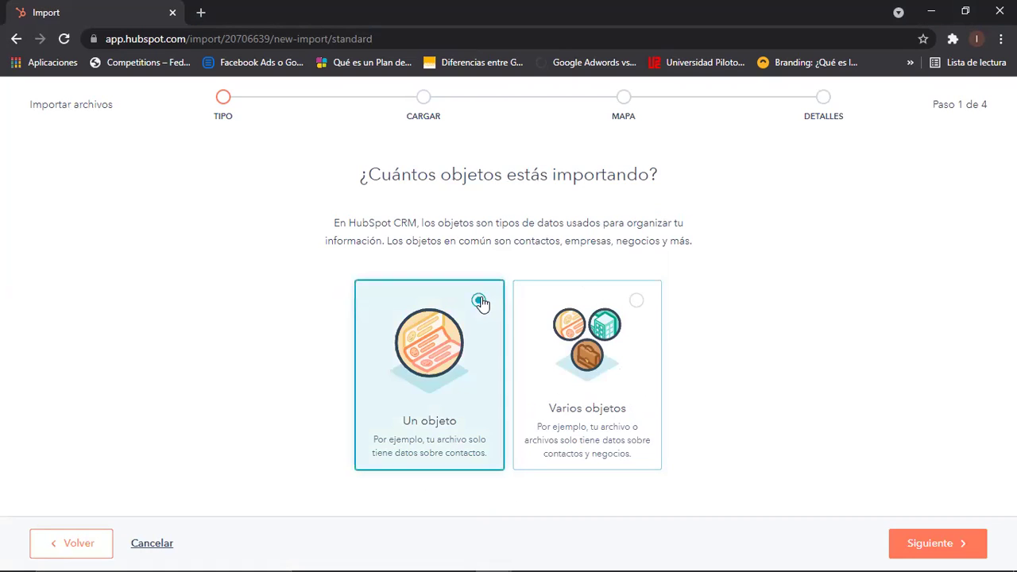
click(919, 543)
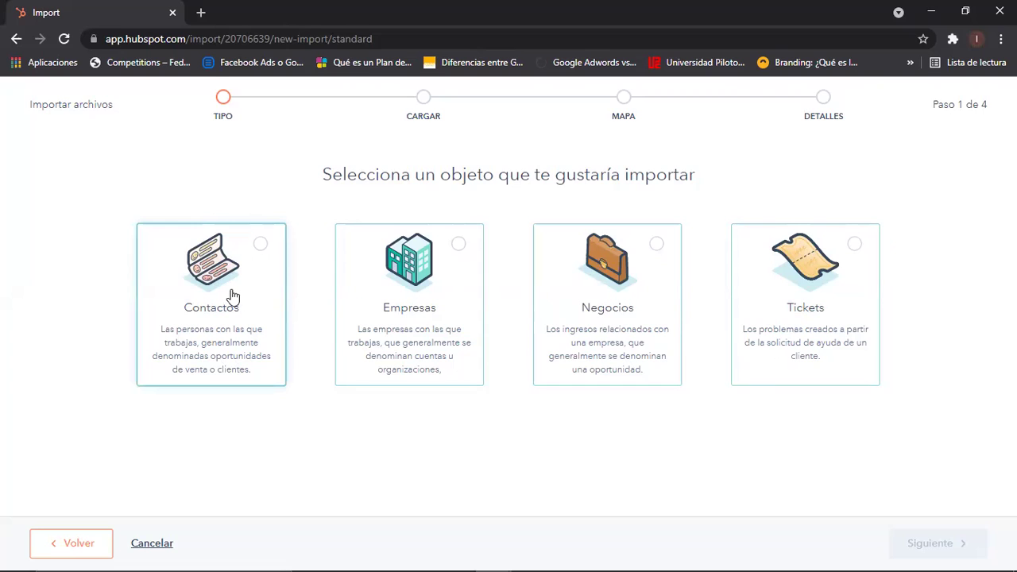
- Select Contactos, preview the file upload step, then go back to the import start
click(257, 261)
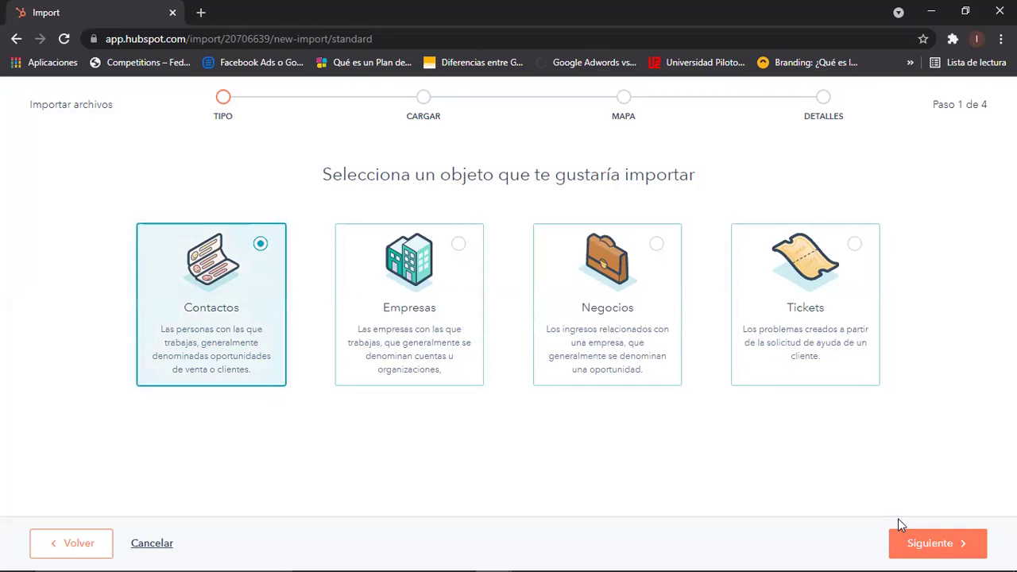
click(911, 534)
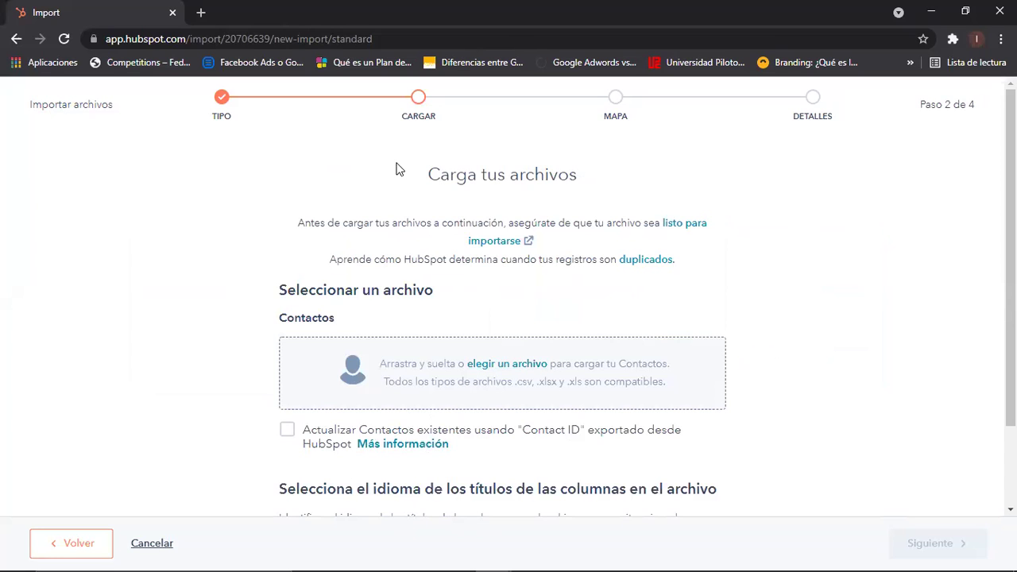
scroll(523, 294, down, 1)
scroll(523, 294, up, 1)
click(17, 39)
click(16, 39)
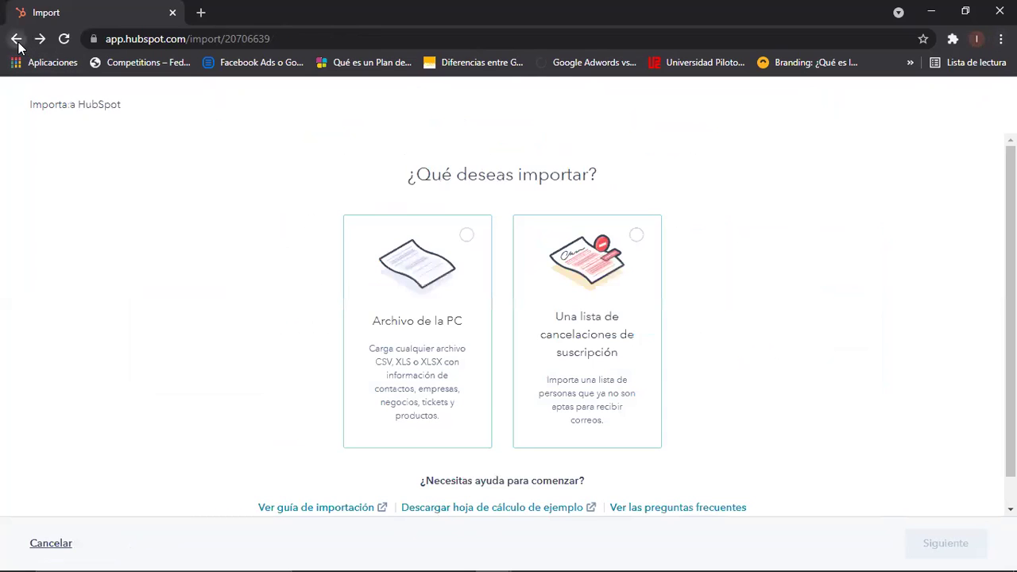
- Start a new contact from the contacts list, entering the contact's e-mail, first and last name
click(17, 39)
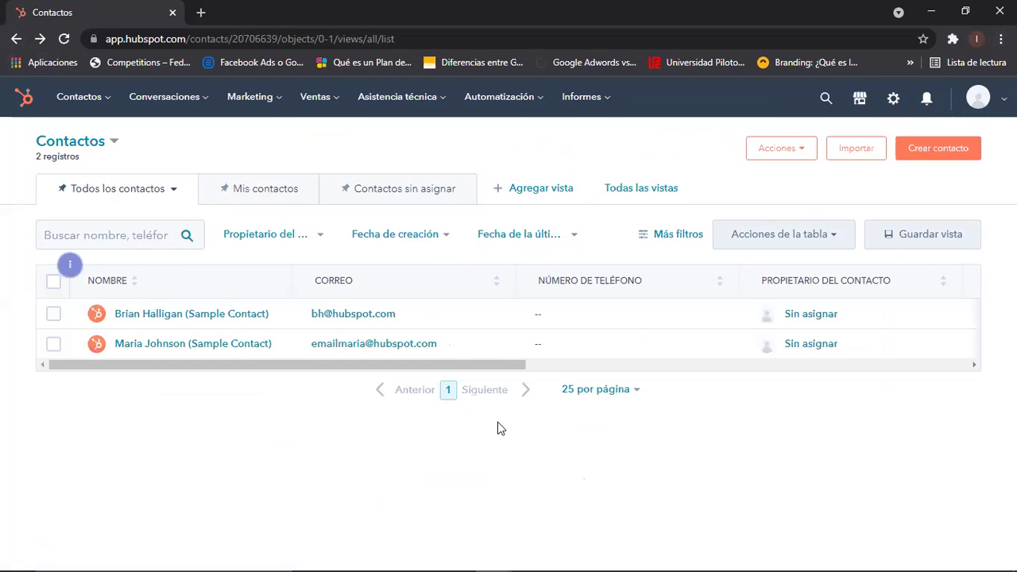
click(930, 158)
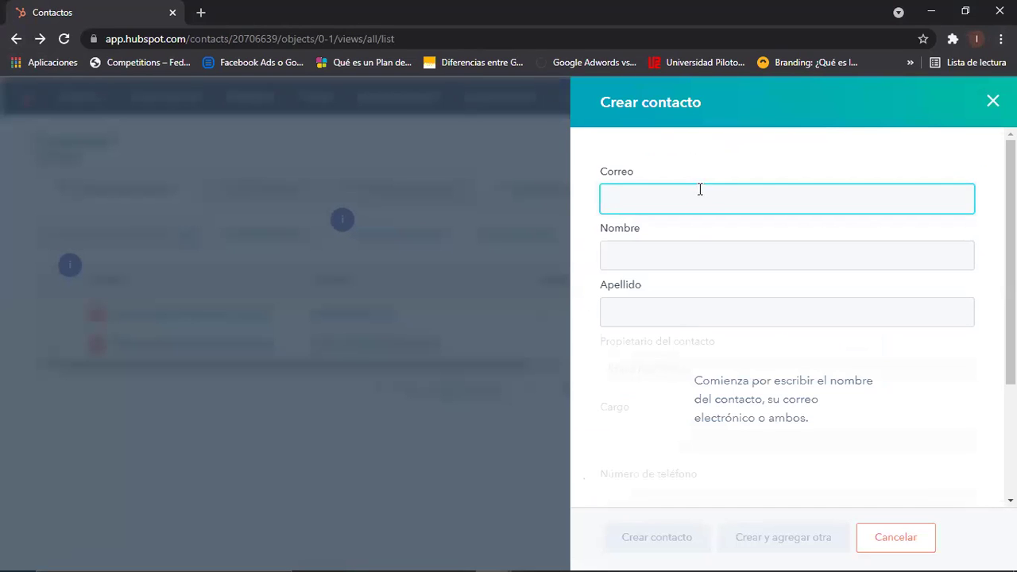
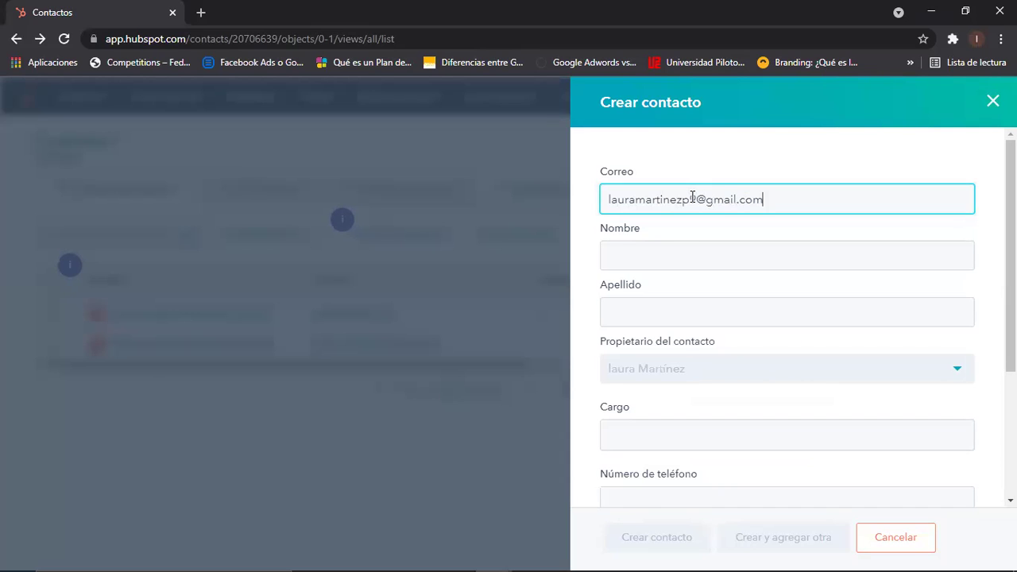
click(661, 252)
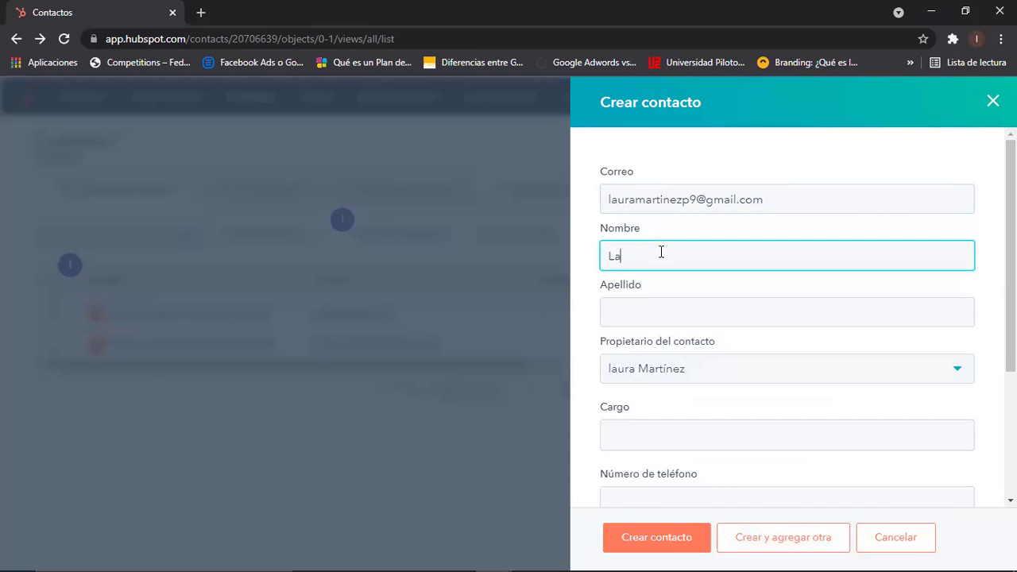
click(634, 306)
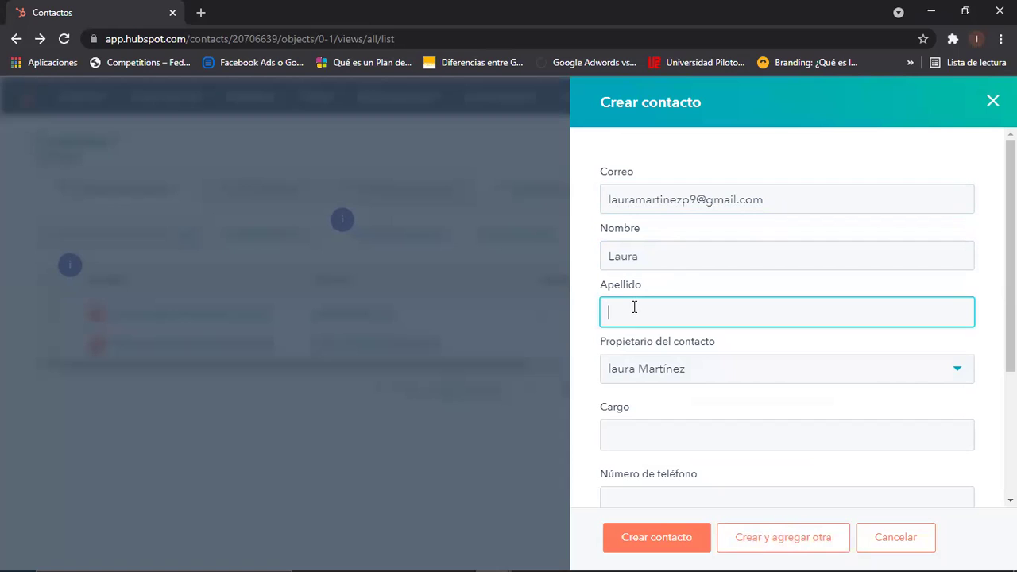
- Enter job title Gerente de RRHH, the phone number, and lifecycle stage Lead
click(661, 430)
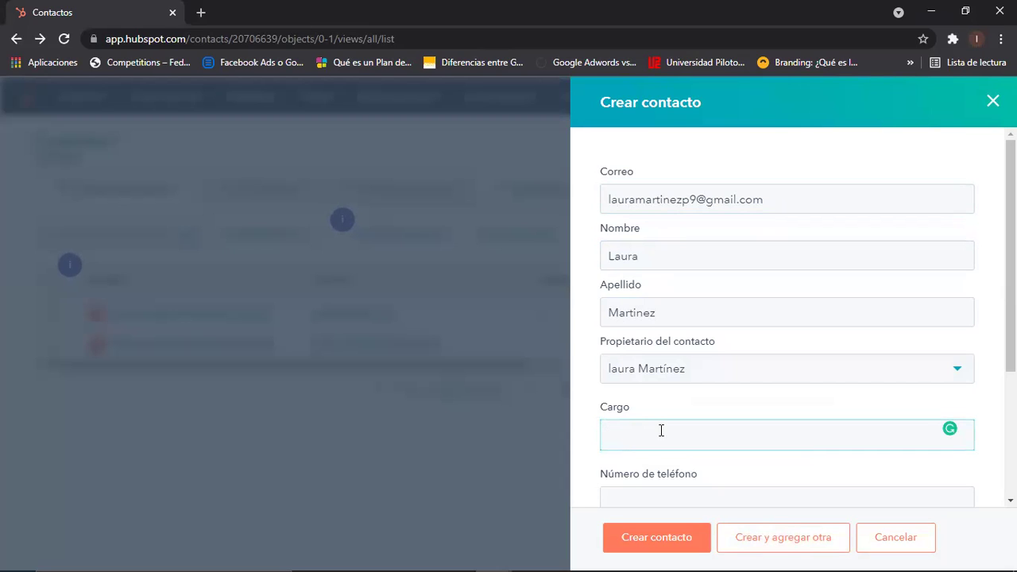
text(Gerente de RRHH)
scroll(829, 351, down, 2)
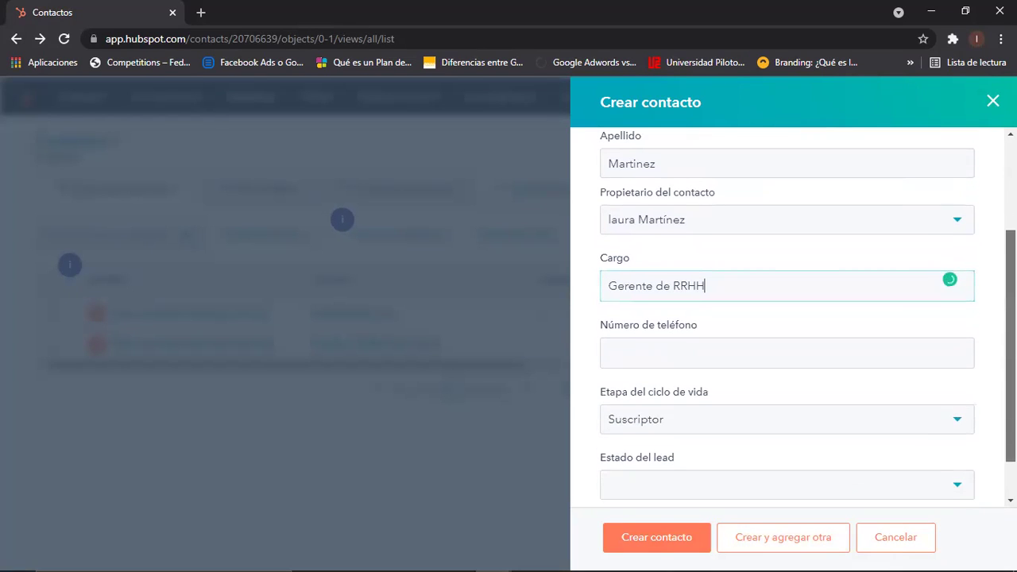
click(828, 350)
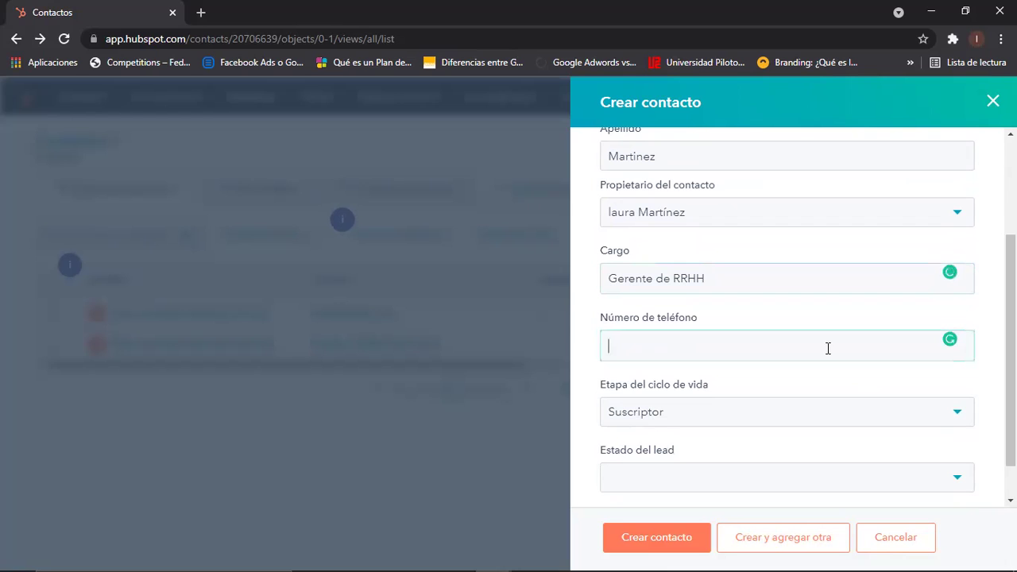
text(55555555)
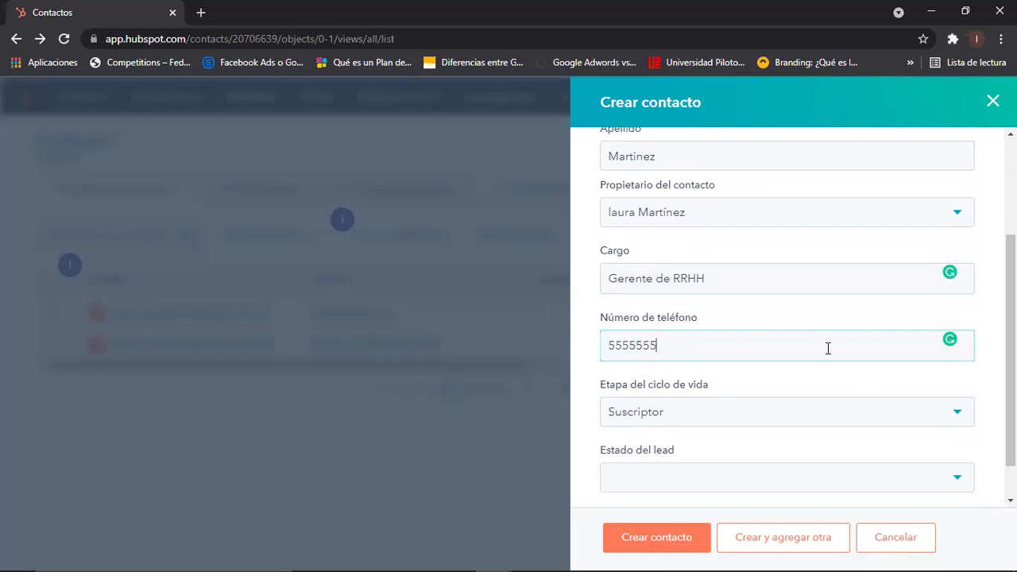
click(813, 417)
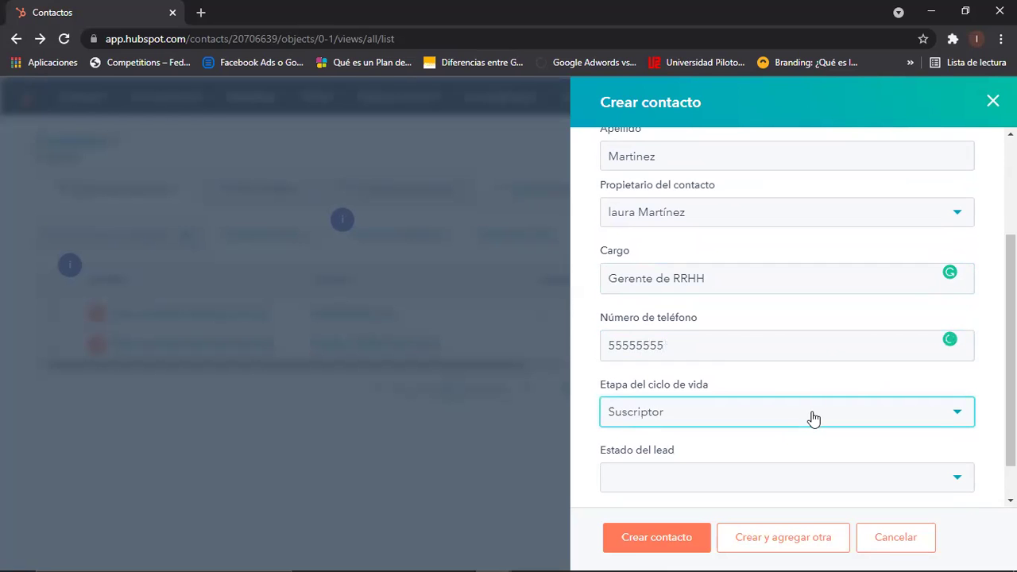
click(958, 417)
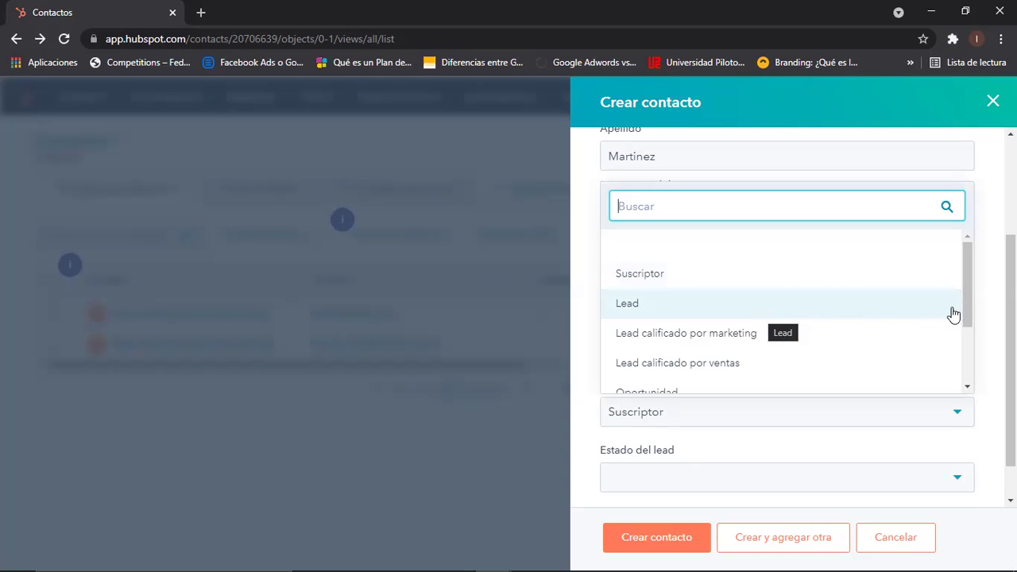
drag(968, 328, 957, 372)
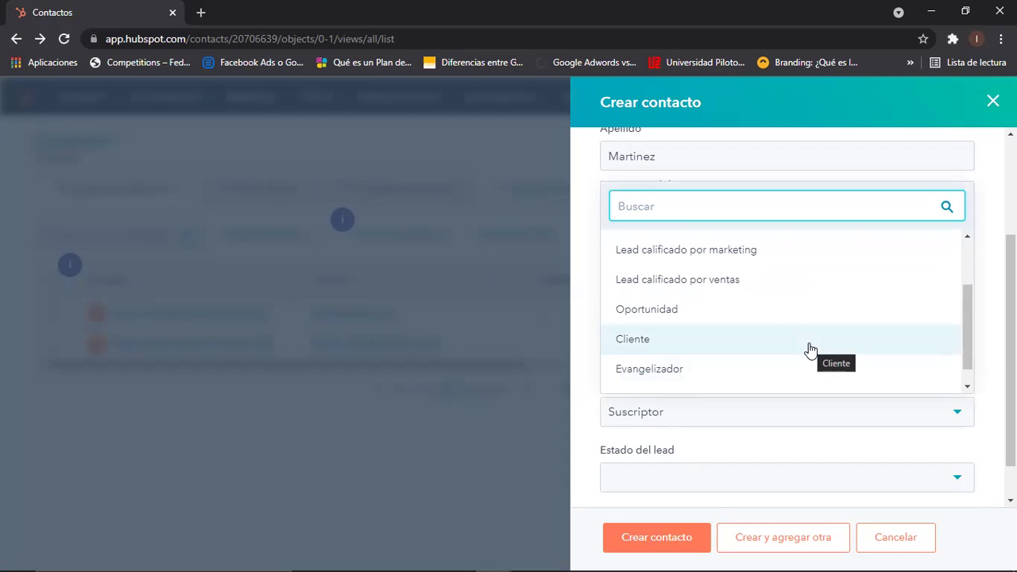
scroll(962, 350, down, 1)
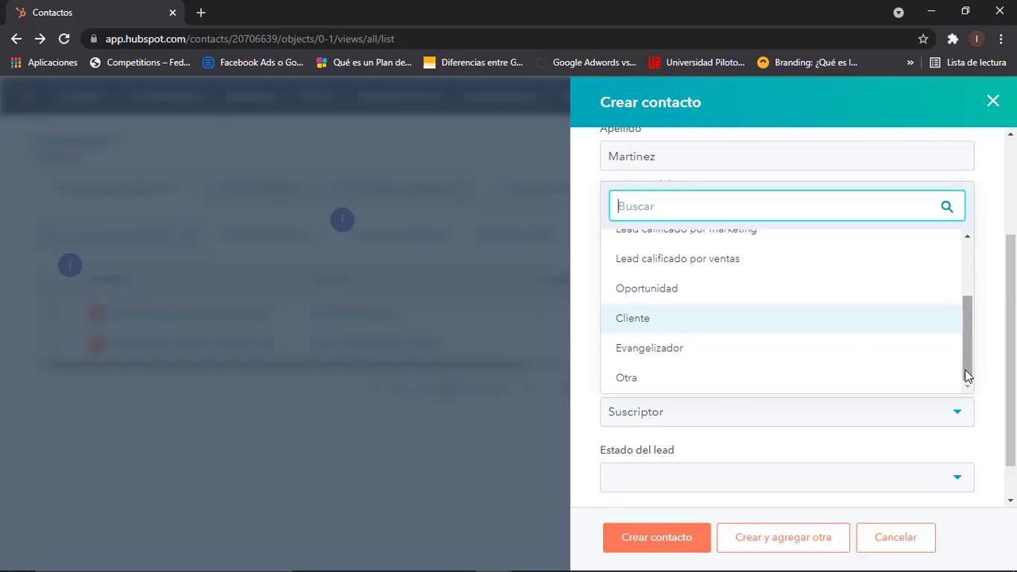
drag(963, 363, 971, 266)
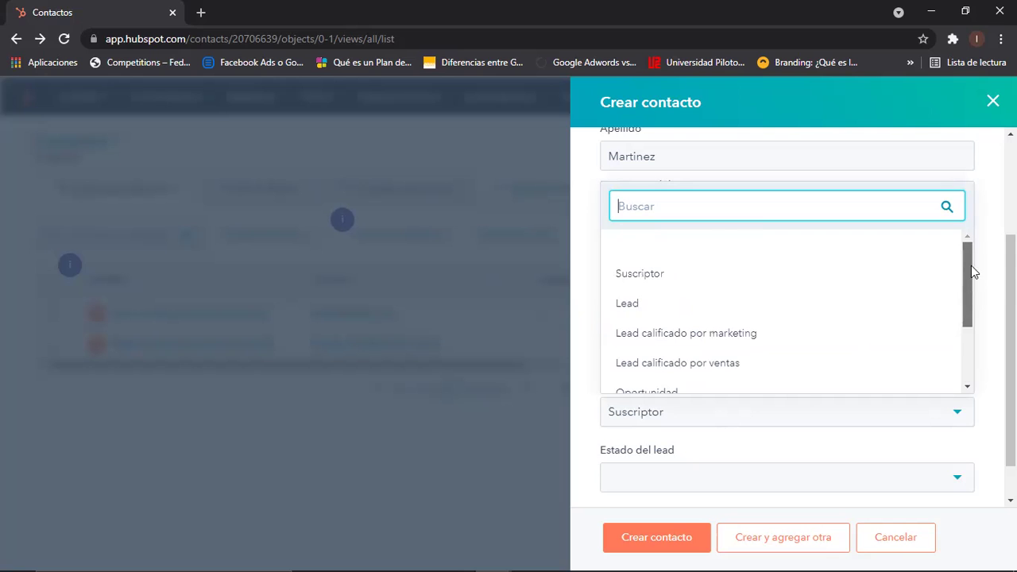
click(655, 301)
scroll(787, 318, down, 1)
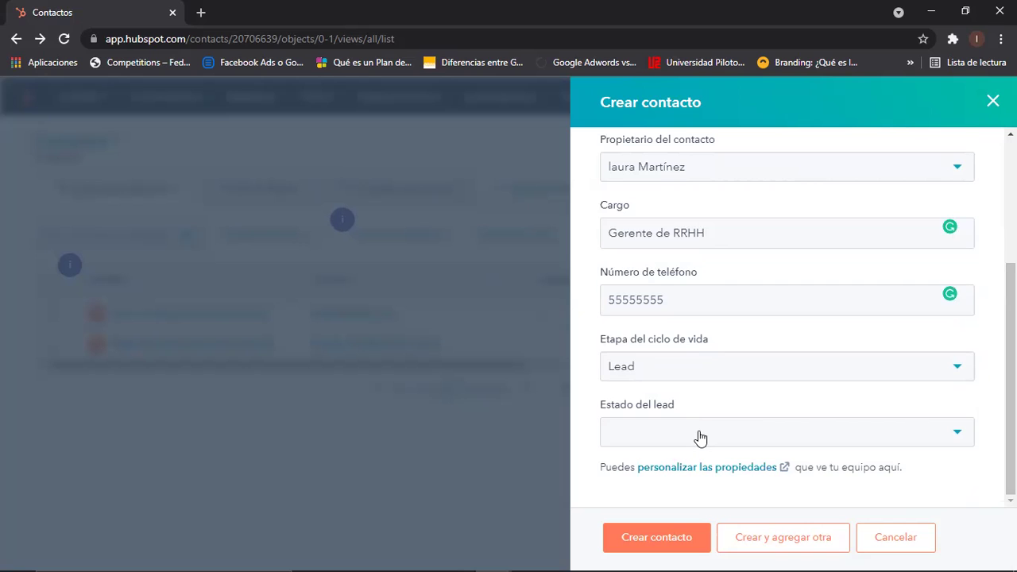
- Set the lead status to Nuevo and create the contact
click(698, 437)
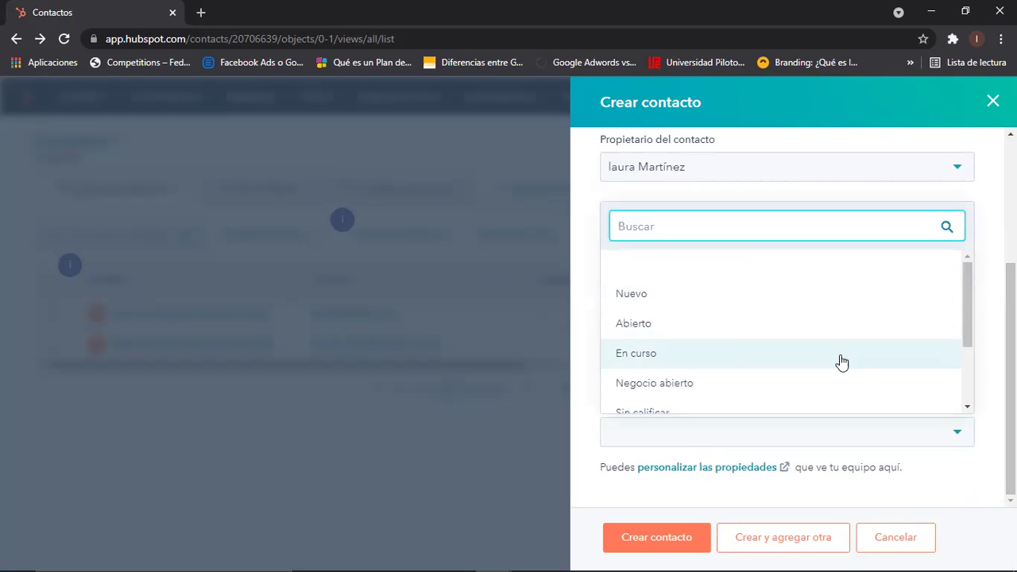
scroll(962, 326, down, 3)
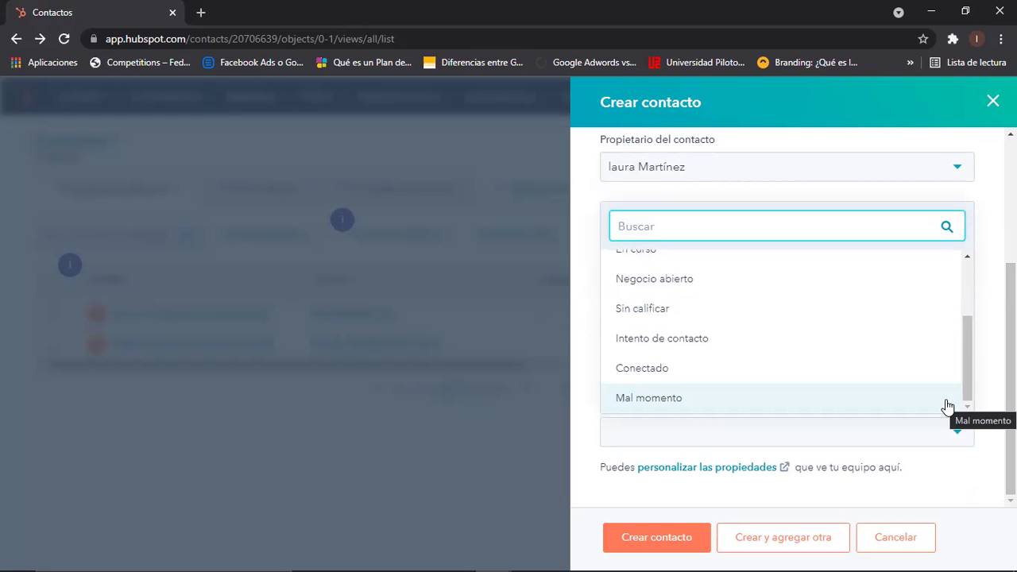
drag(967, 374, 968, 320)
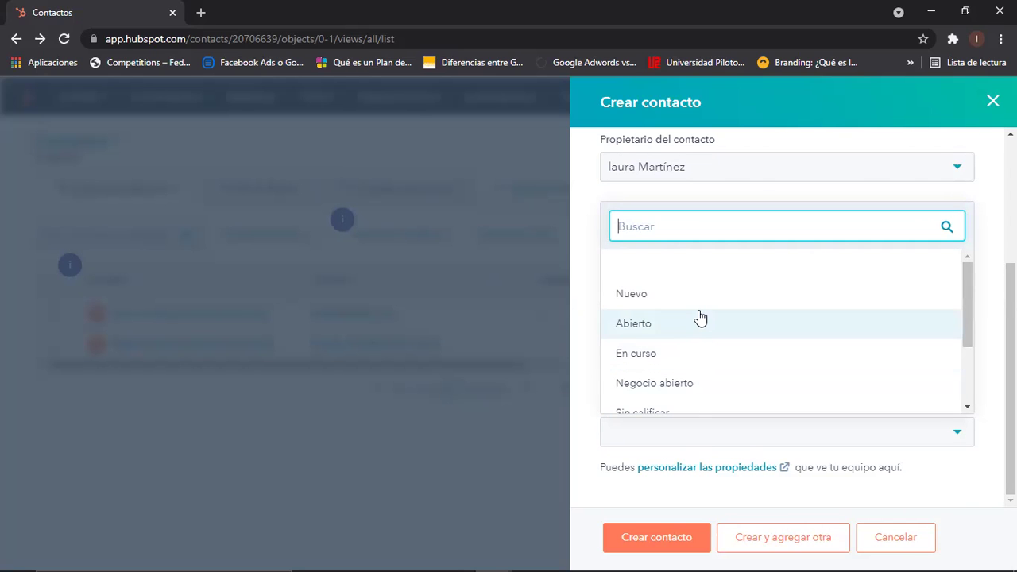
click(683, 294)
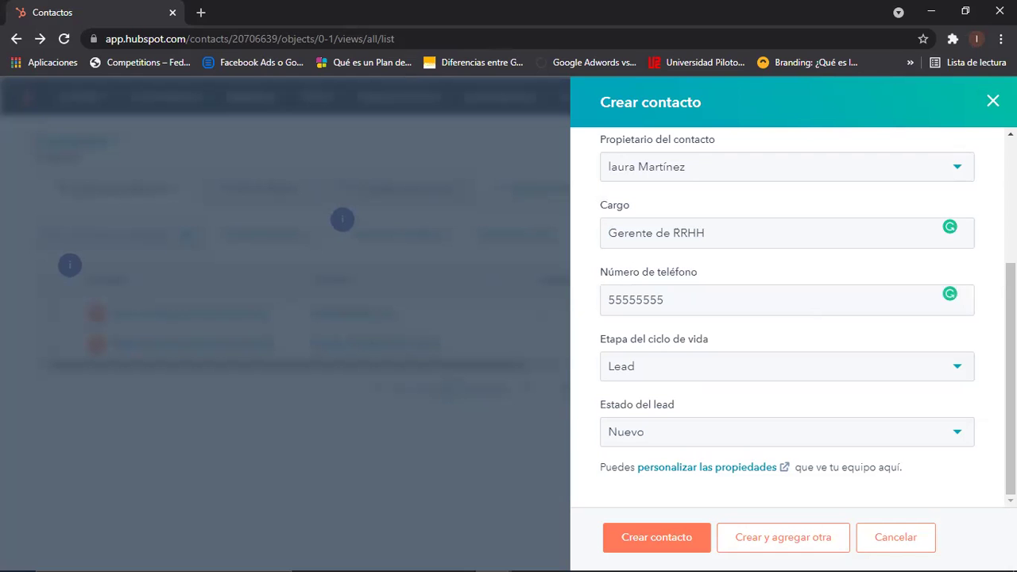
click(659, 538)
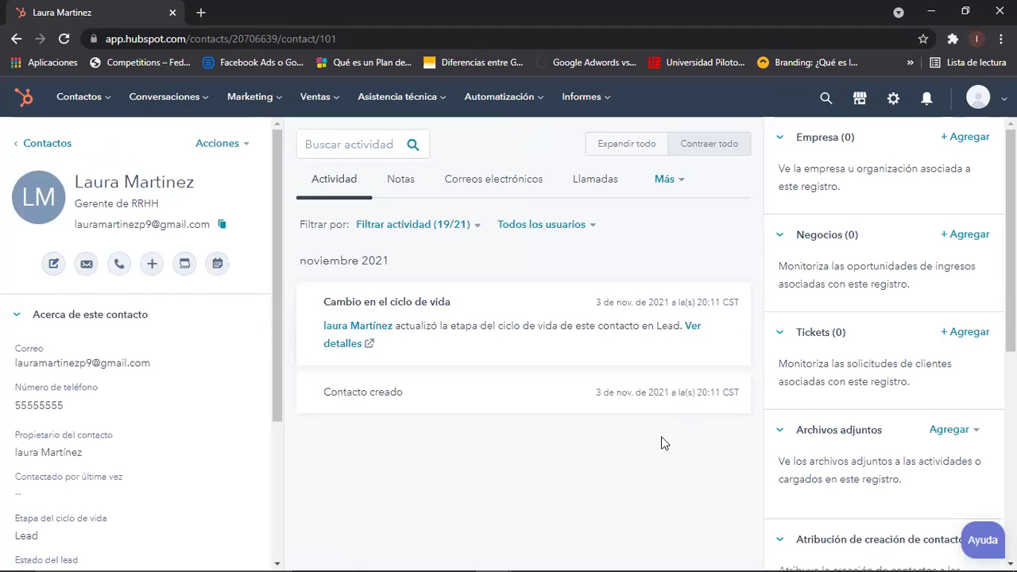
- Write and save the note 'Cliente capturado a través de Facebook' on the contact
click(397, 187)
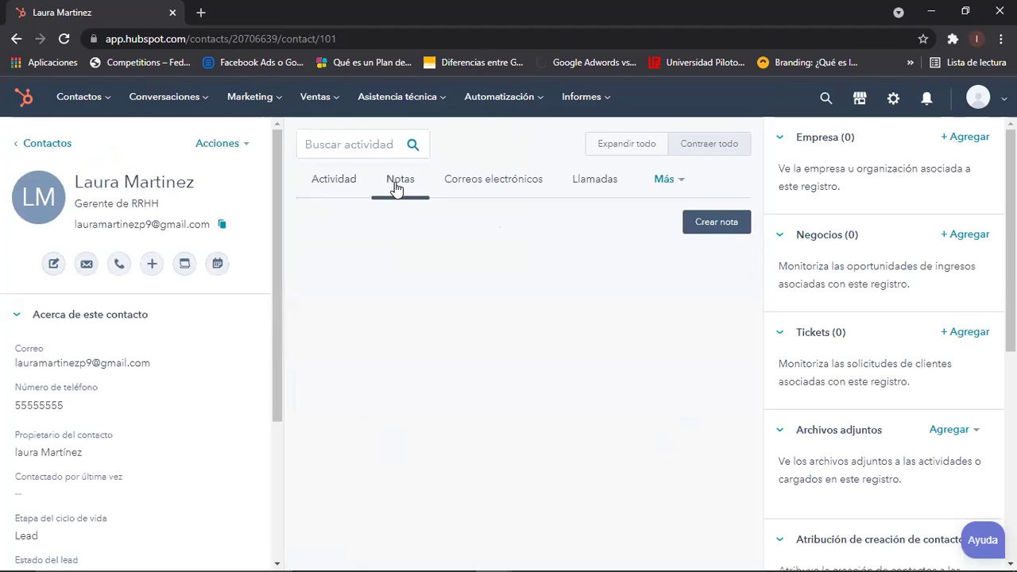
click(696, 226)
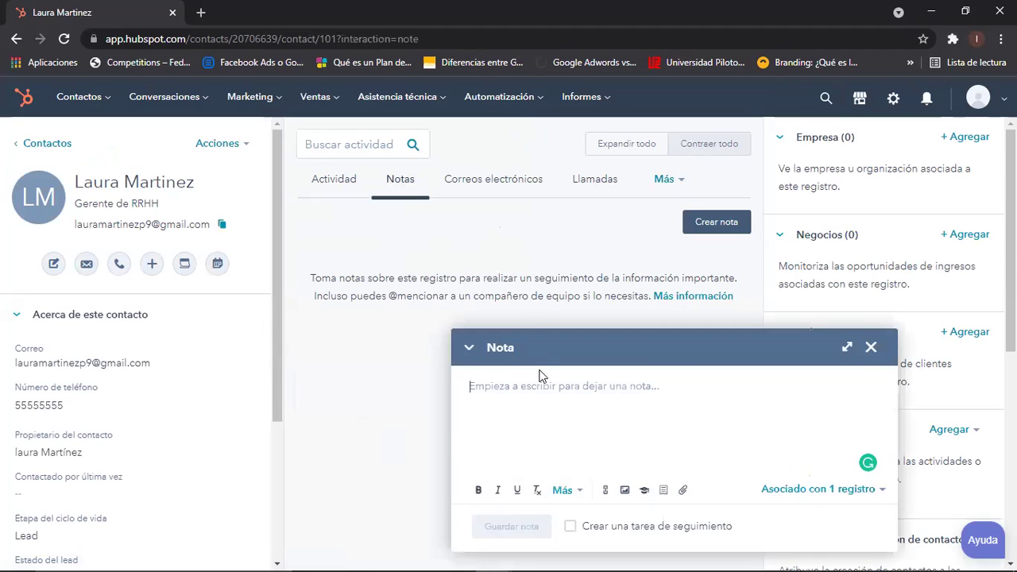
text(Clien)
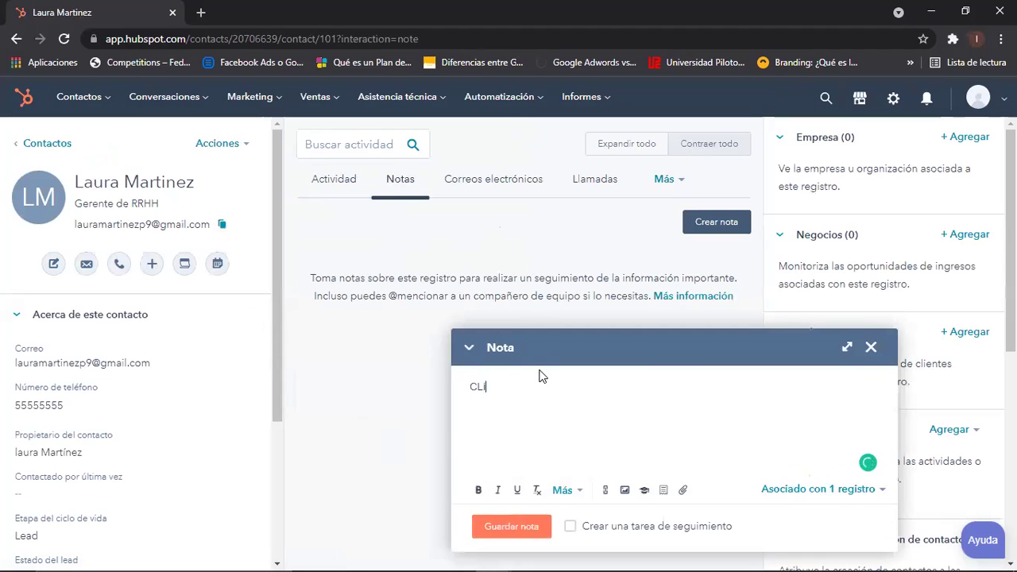
key(BackSpace)
key(BackSpace)
key(BackSpace)
key(BackSpace)
text(liente captu)
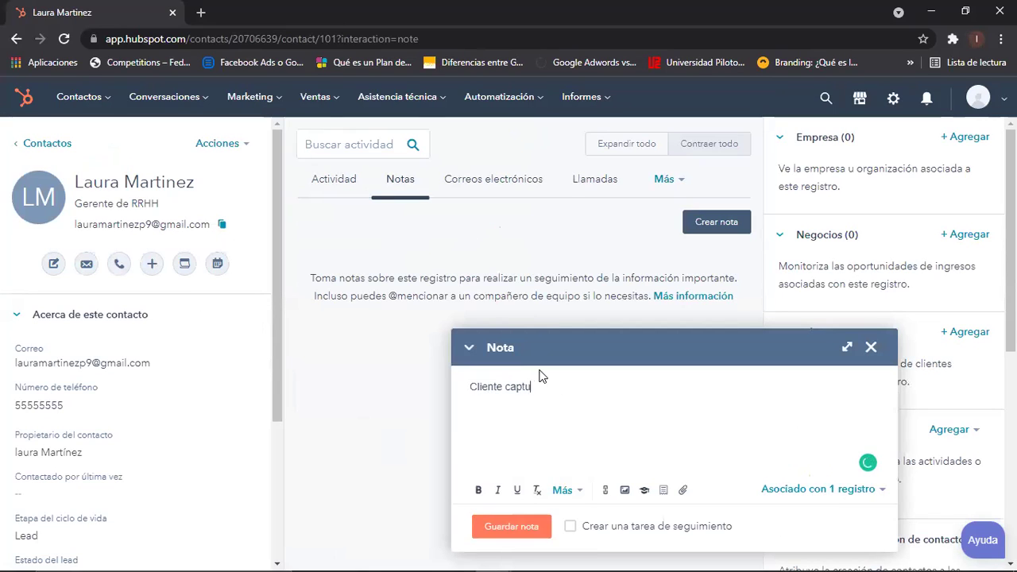
text(rado a través de Facebook)
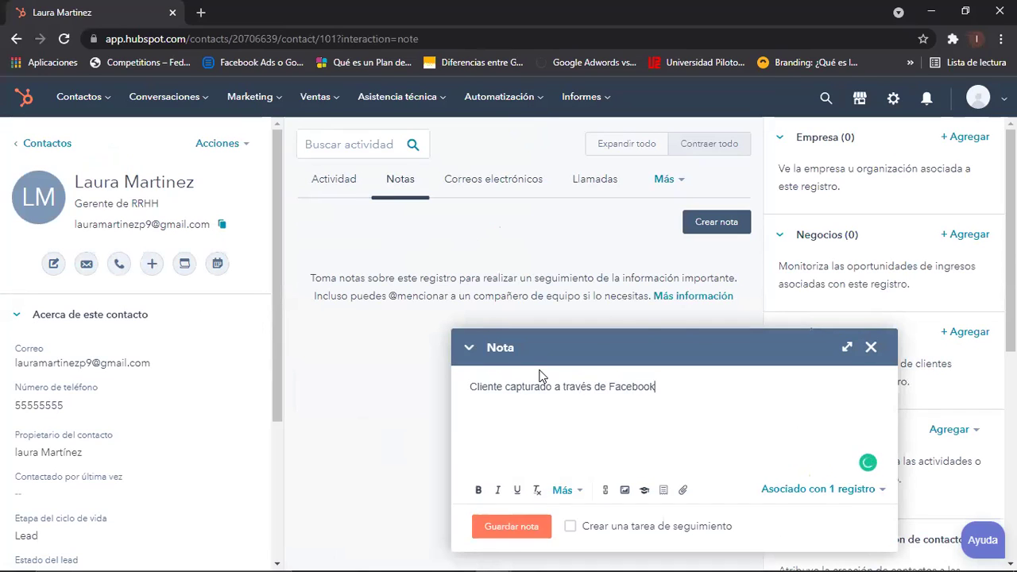
click(500, 537)
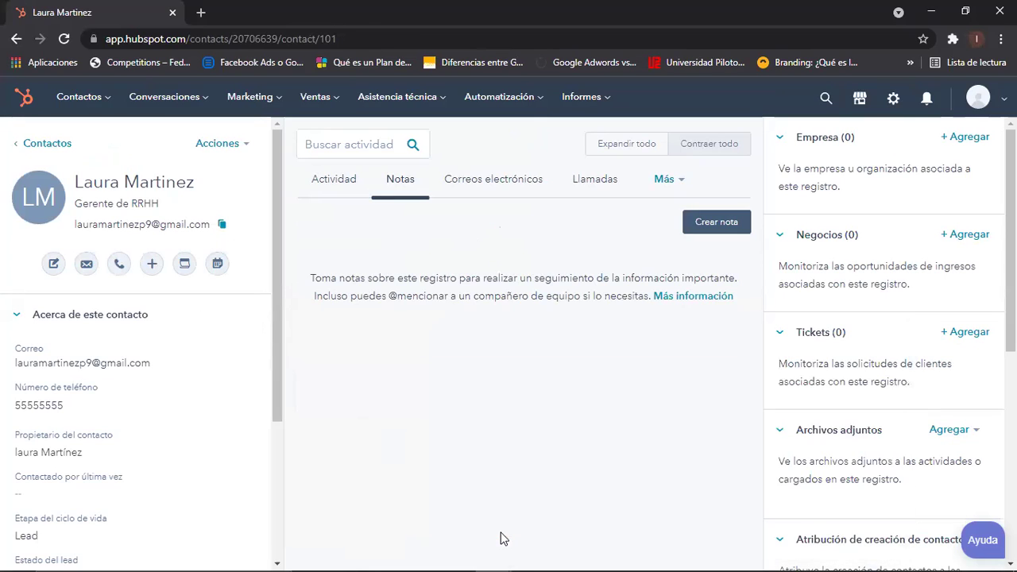
- Check the e-mail tab and close Crear correo, view Llamadas, then open the Más menu
click(484, 182)
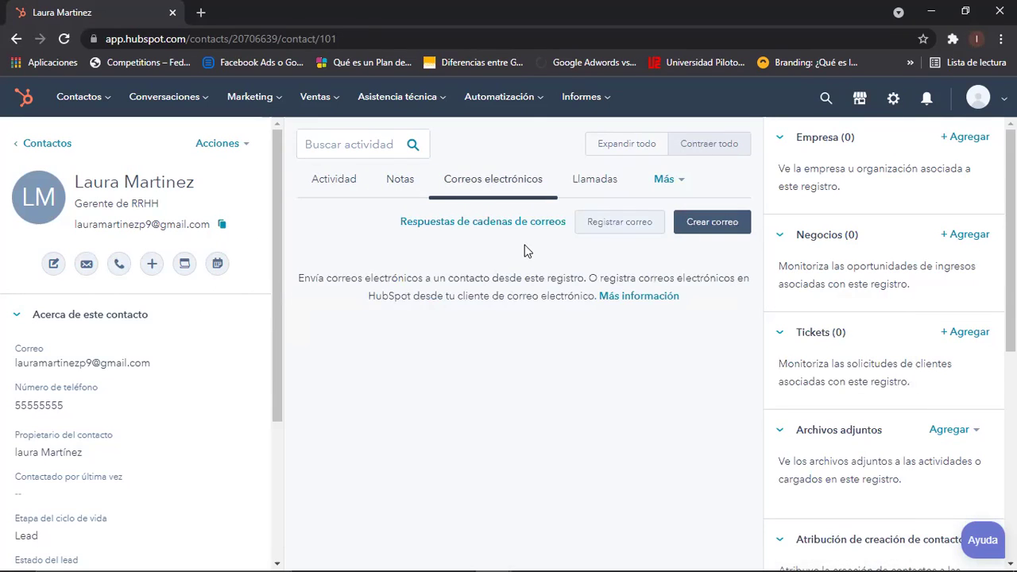
click(698, 229)
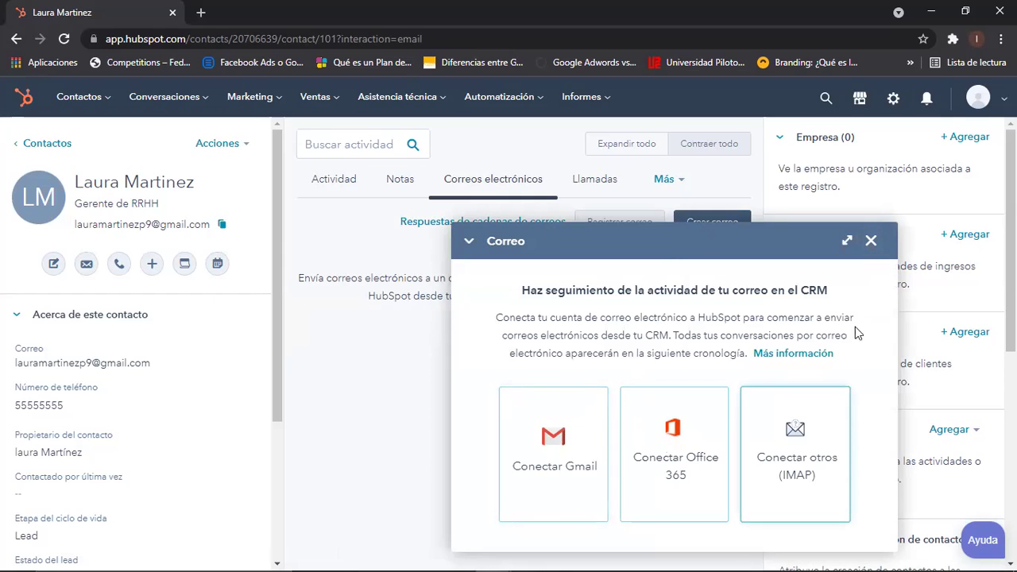
click(872, 241)
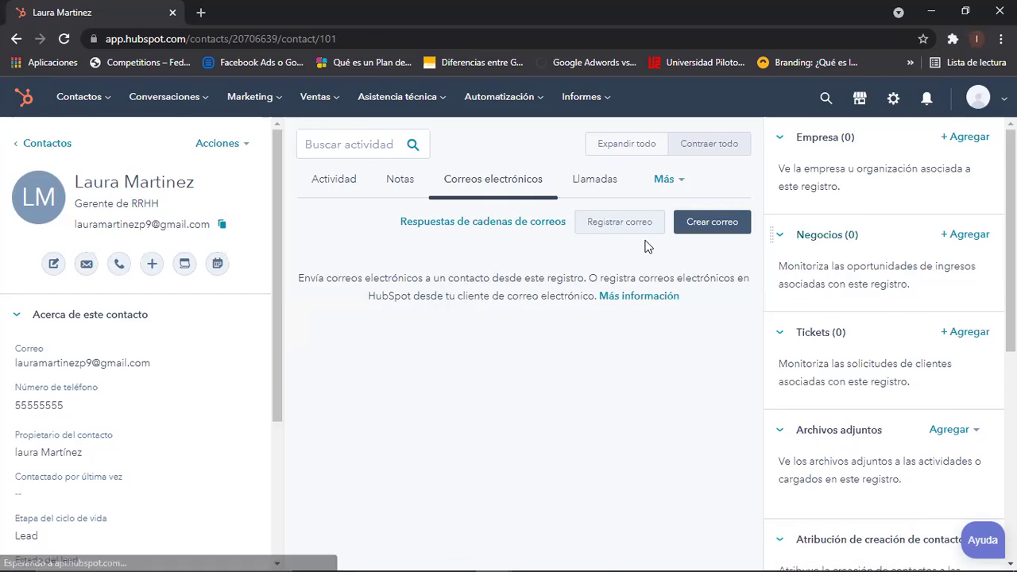
click(598, 180)
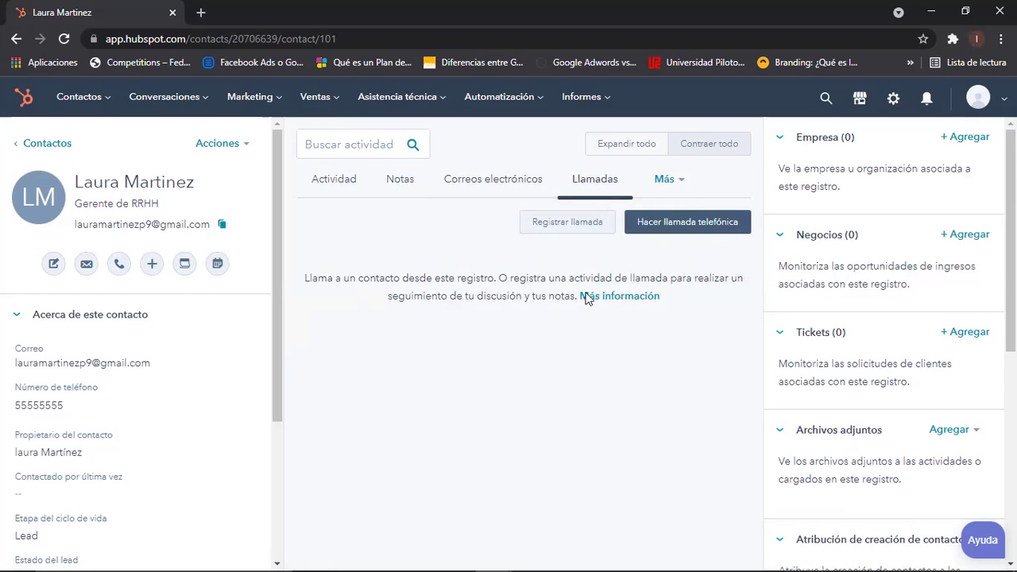
click(670, 183)
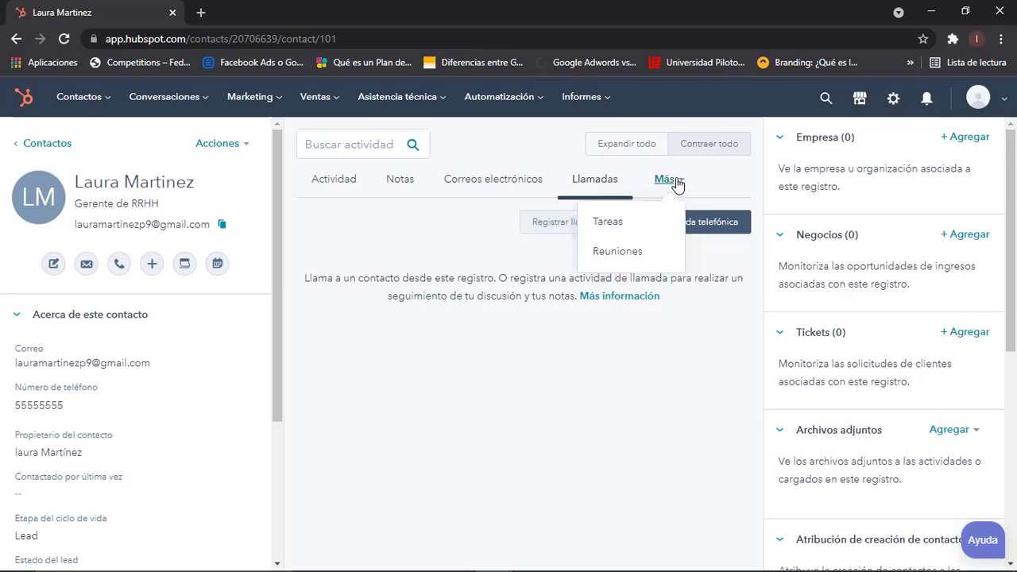
- Start a new task on the Tareas tab with notes 'Llamar el 5 de noviembre'
click(629, 226)
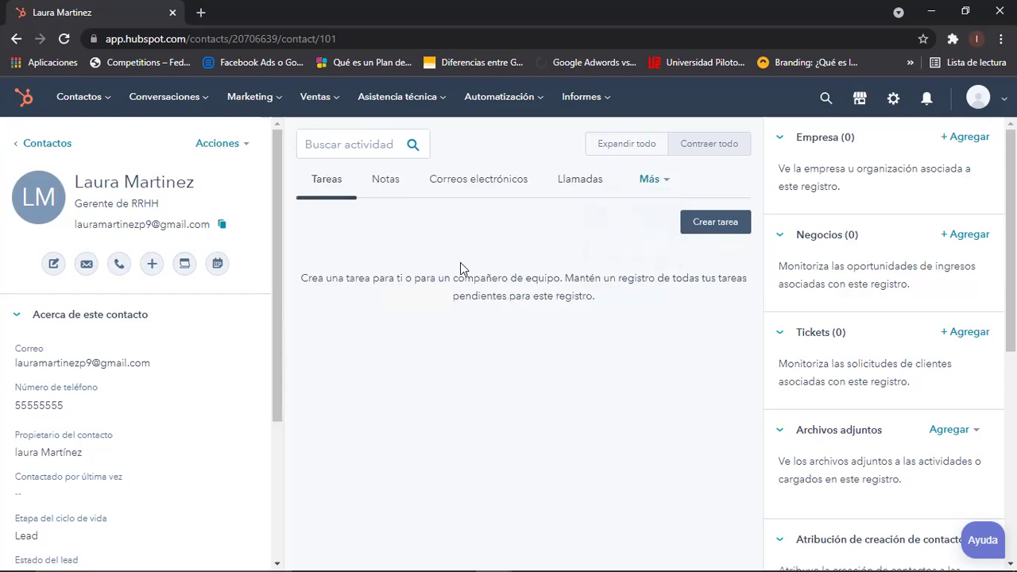
click(688, 231)
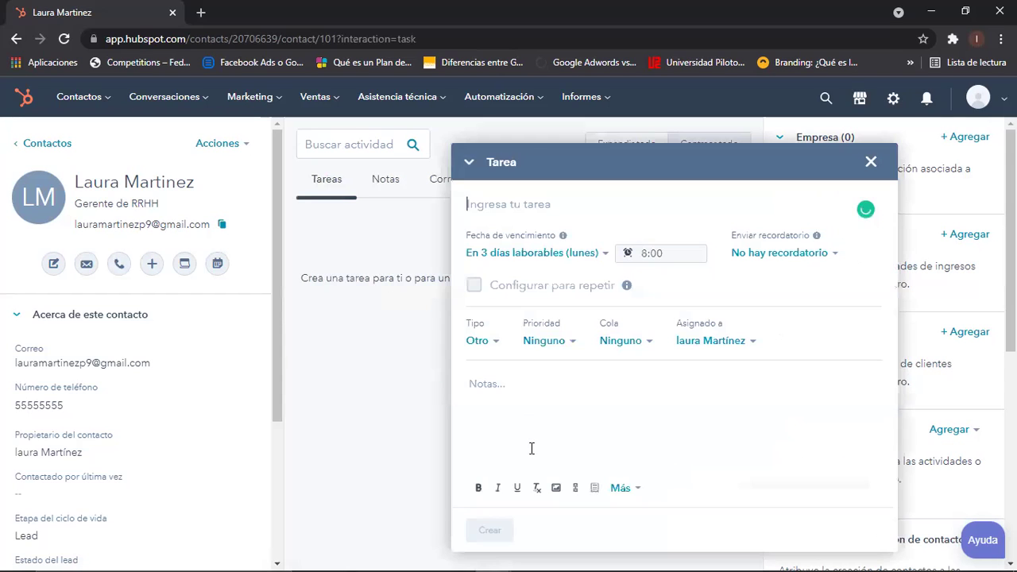
click(524, 384)
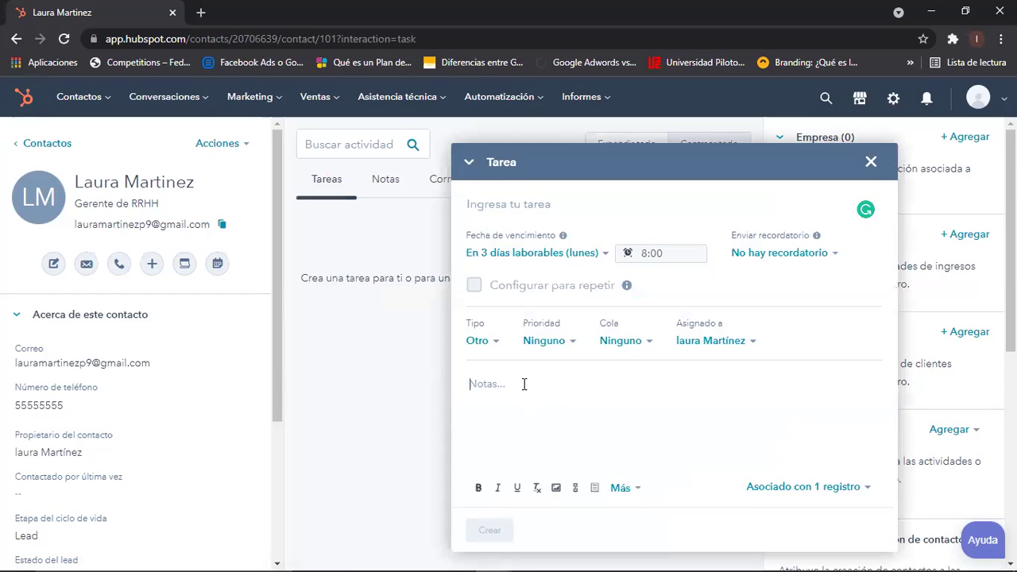
text(LLam)
key(BackSpace)
key(BackSpace)
text(ar el)
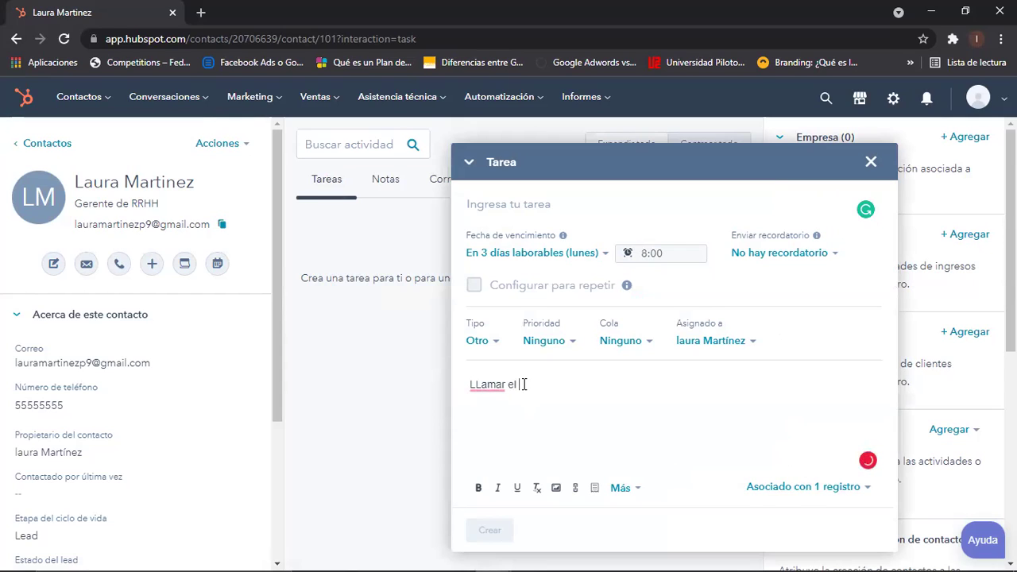
text( 5 de noviembre)
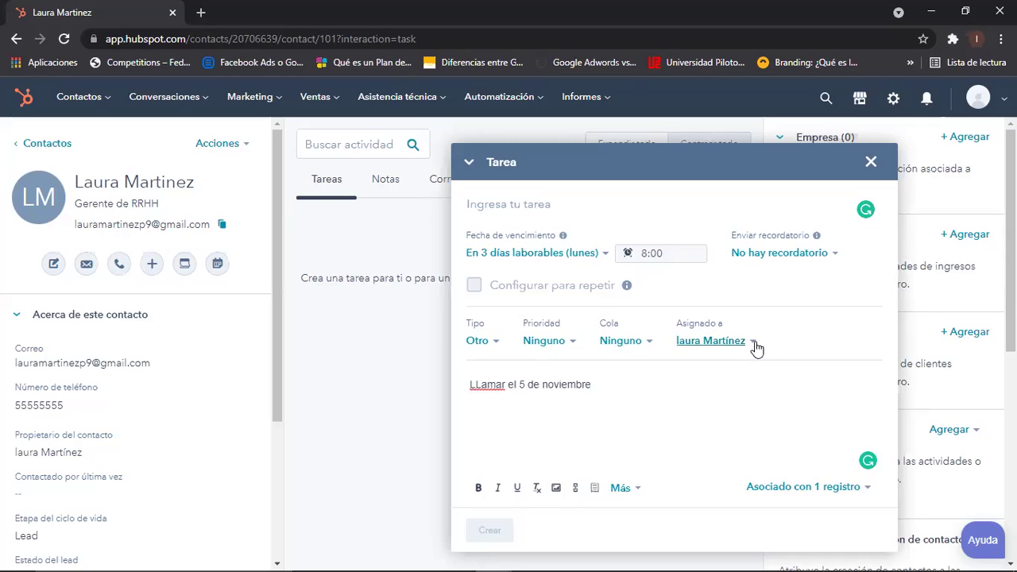
- Make it a Llamada task with a 1 hora antes reminder, reviewing assignee, queue and priority
click(753, 344)
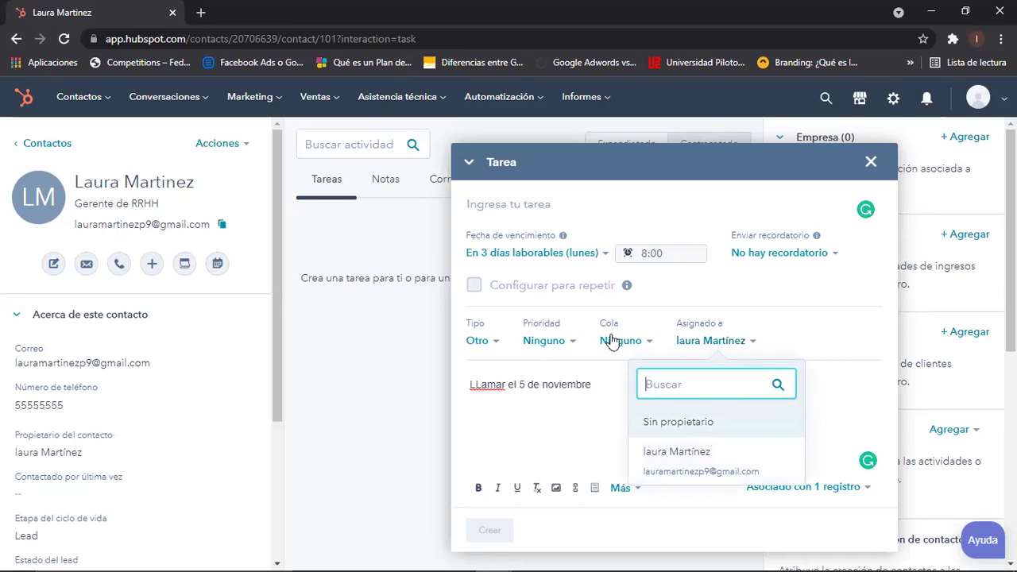
click(646, 342)
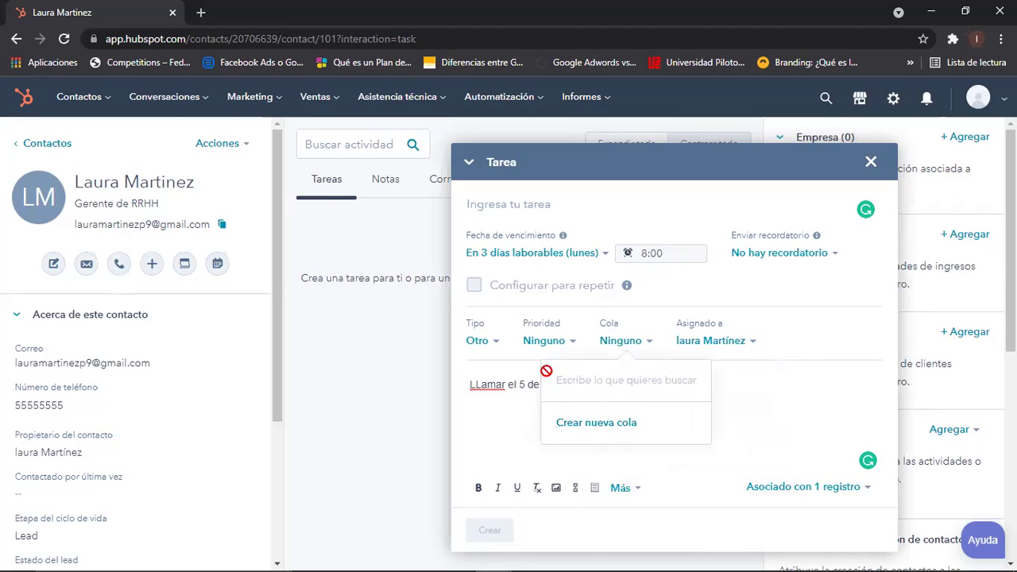
click(569, 342)
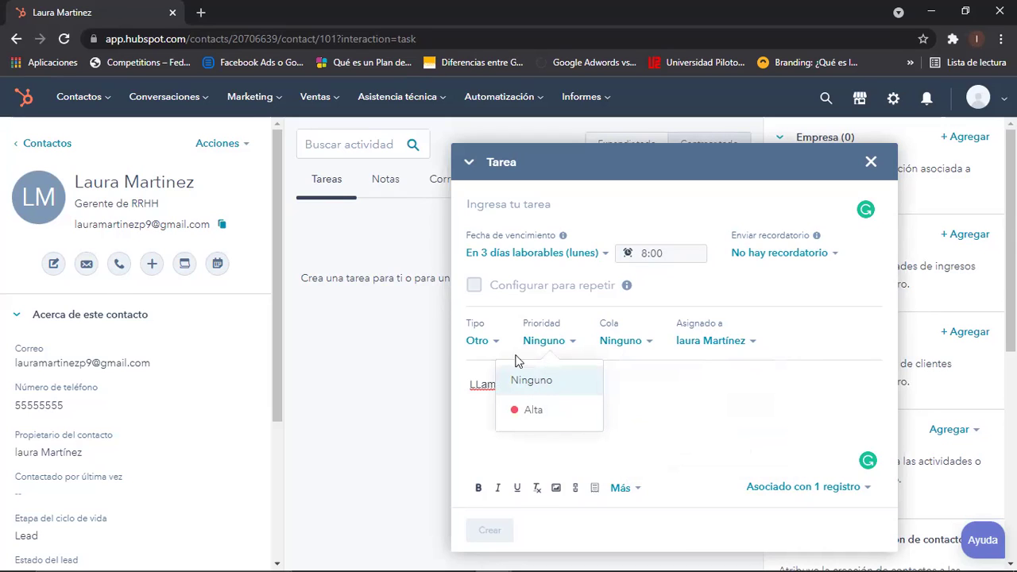
click(492, 342)
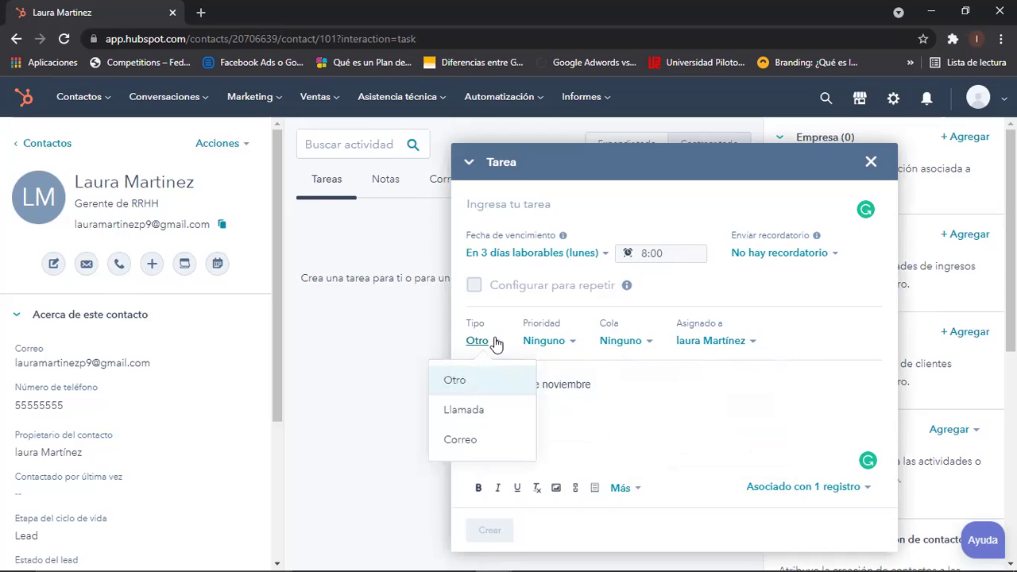
click(475, 410)
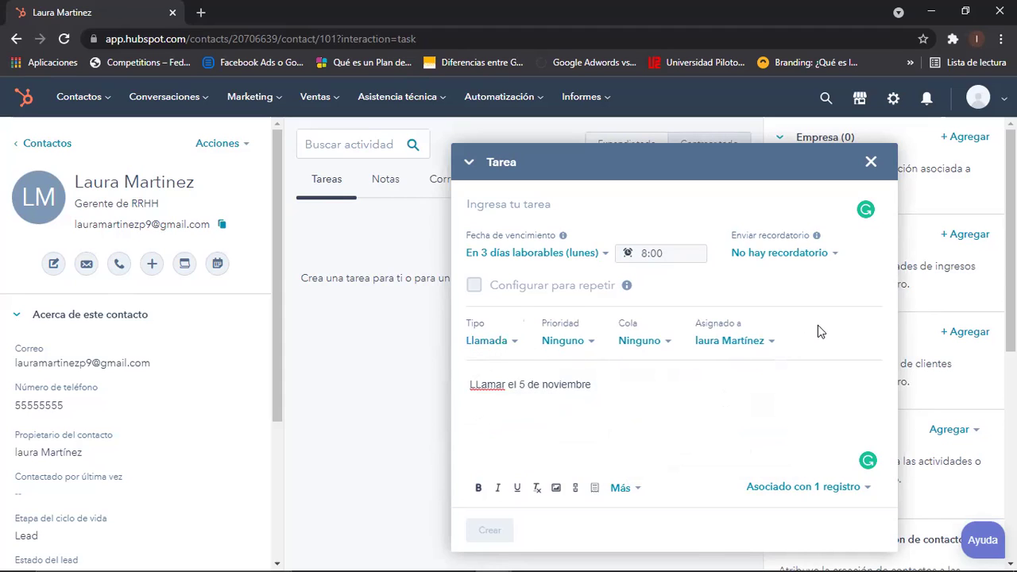
click(835, 253)
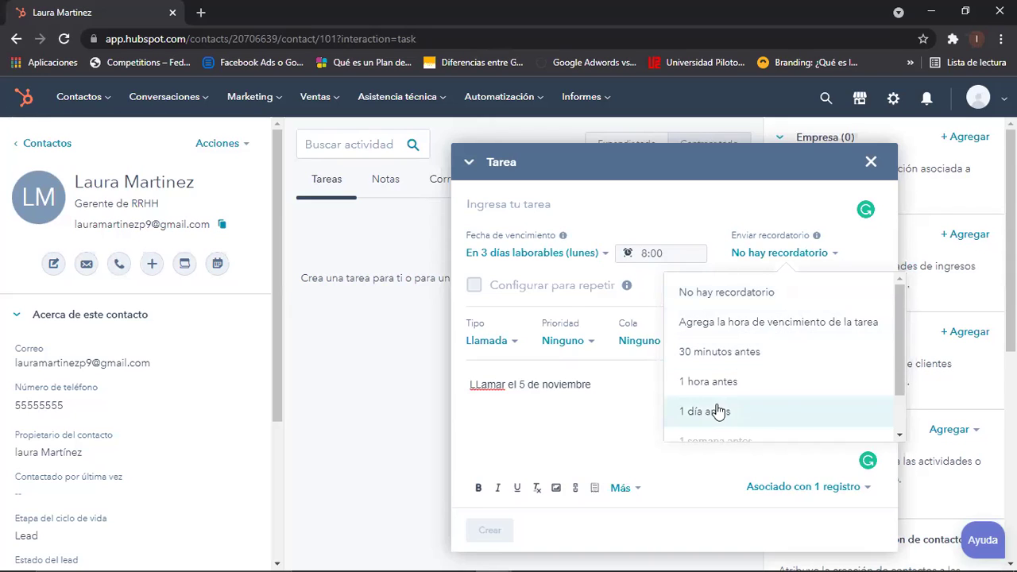
scroll(891, 392, down, 2)
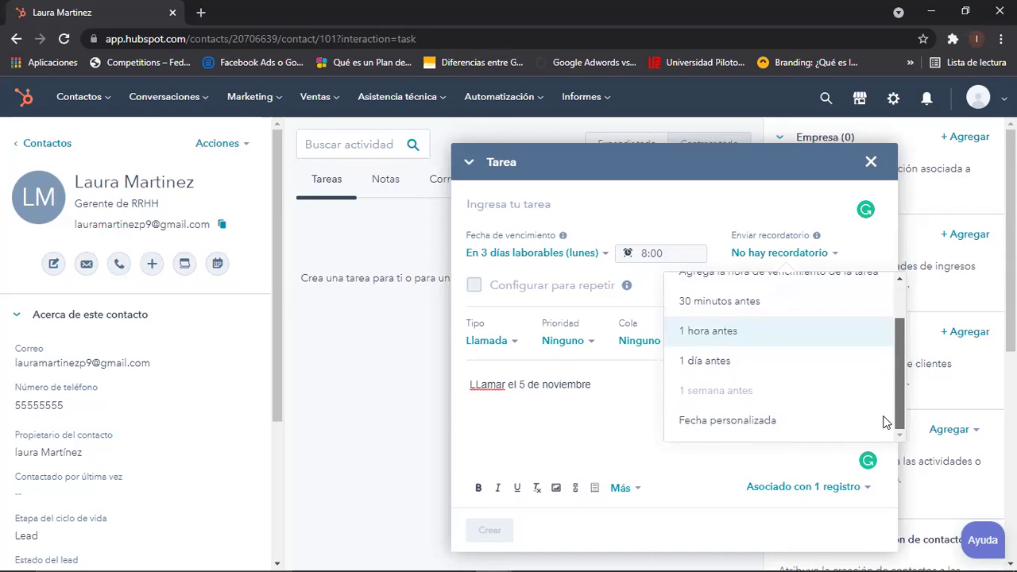
click(728, 332)
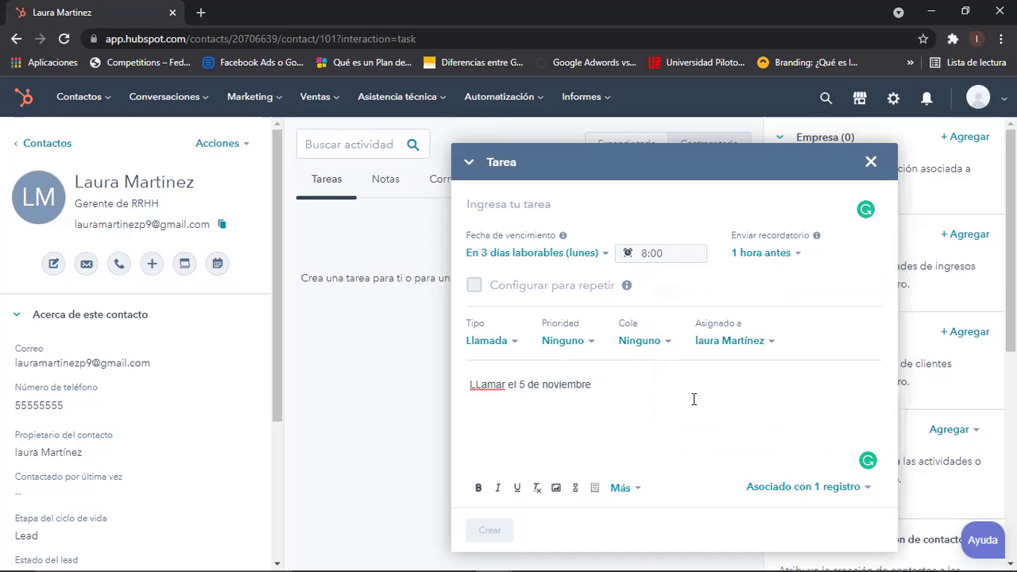
- Fix the doubled L in 'Llamar', then discard the task without creating it
click(481, 384)
key(BackSpace)
text(l)
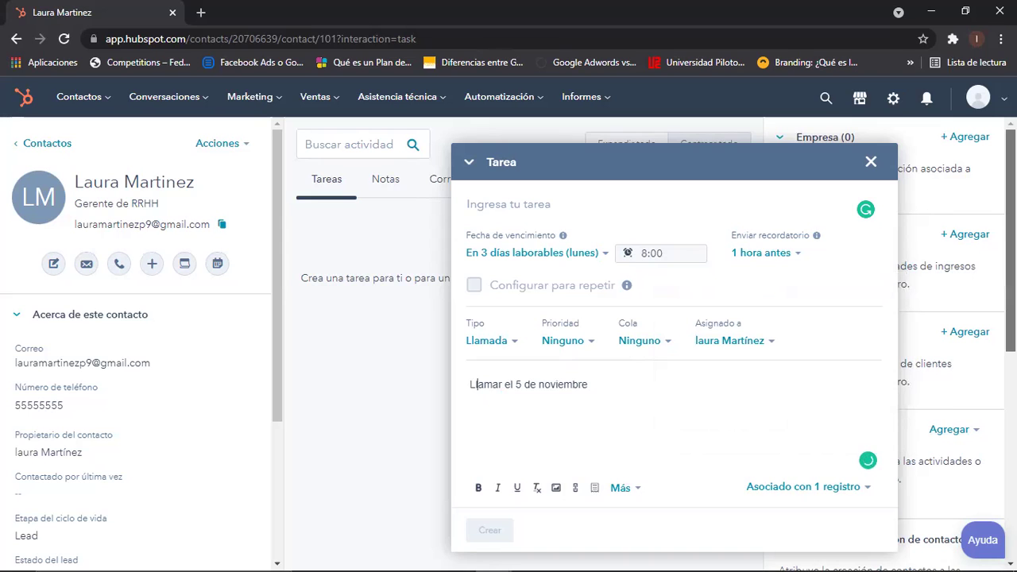
scroll(1011, 262, down, 1)
scroll(1011, 262, up, 1)
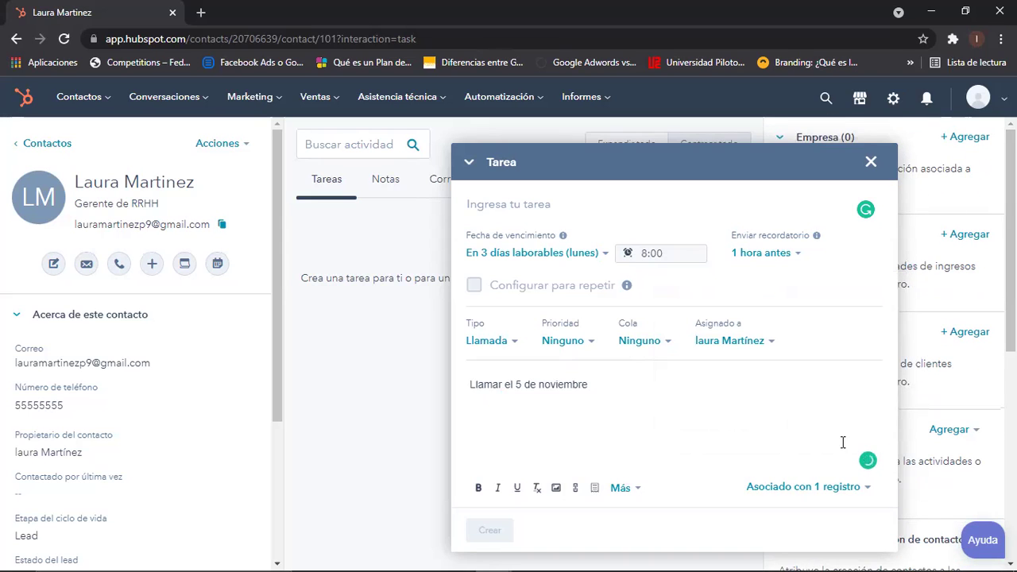
click(871, 164)
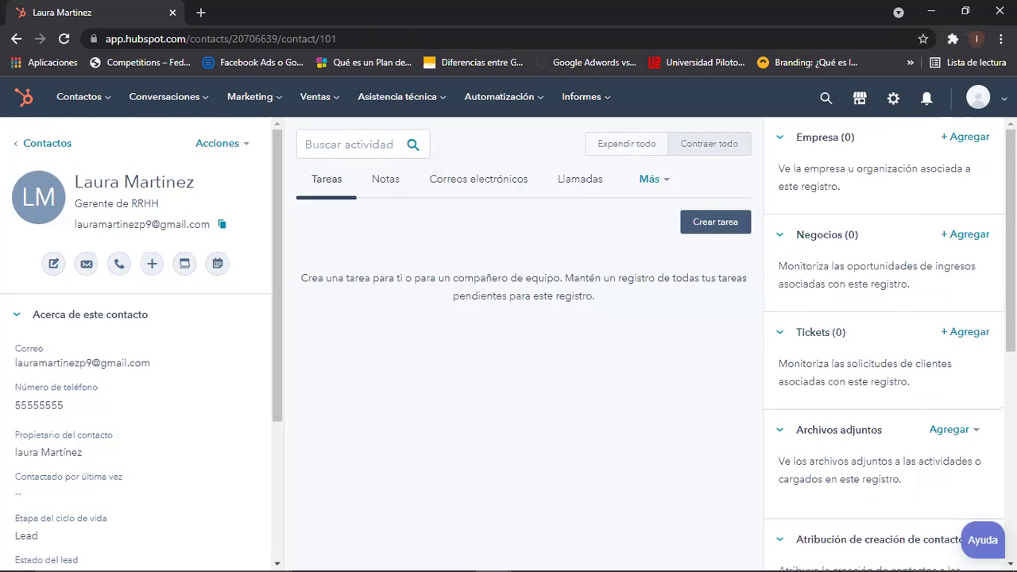
- Open the Ventas menu listing Negocios, Tareas, Cotizaciones and other sales tools
mouse_move(1011, 238)
mouse_down()
mouse_move(1011, 433)
mouse_move(1011, 238)
mouse_up()
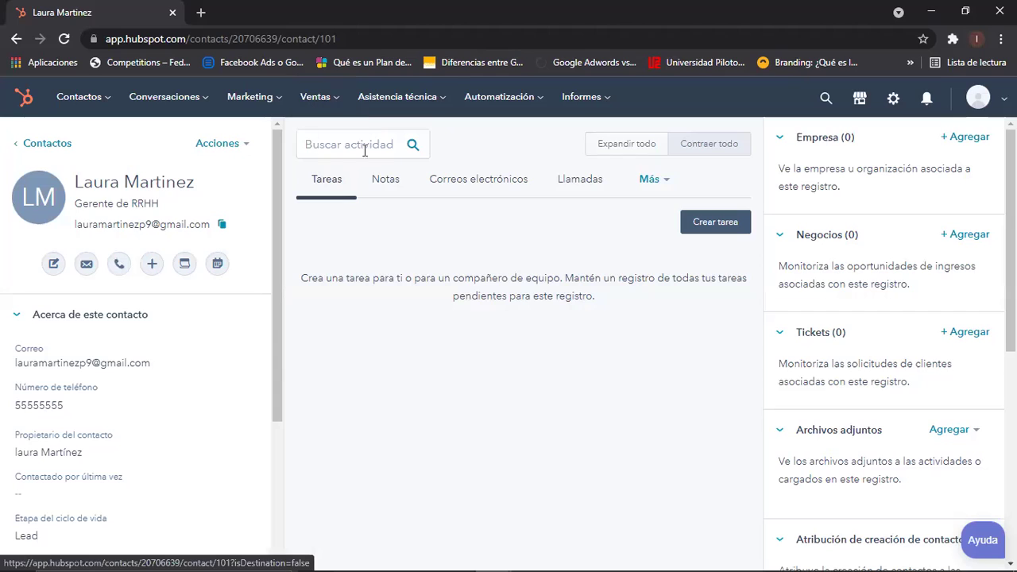
click(317, 102)
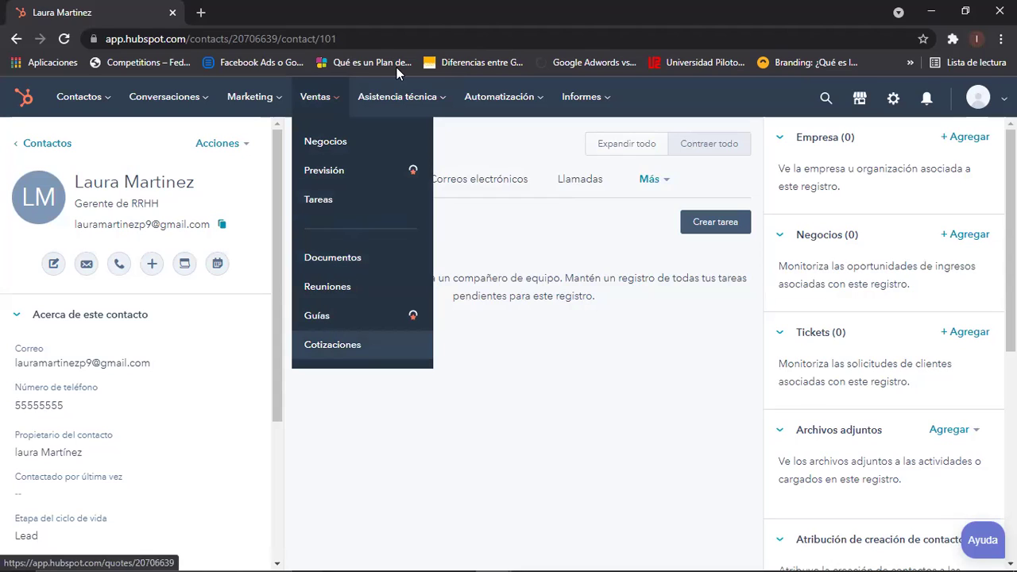
- Go to Cotizaciones, start a new quote, and open the 'Elegir o crear negocio' deal dropdown
click(318, 348)
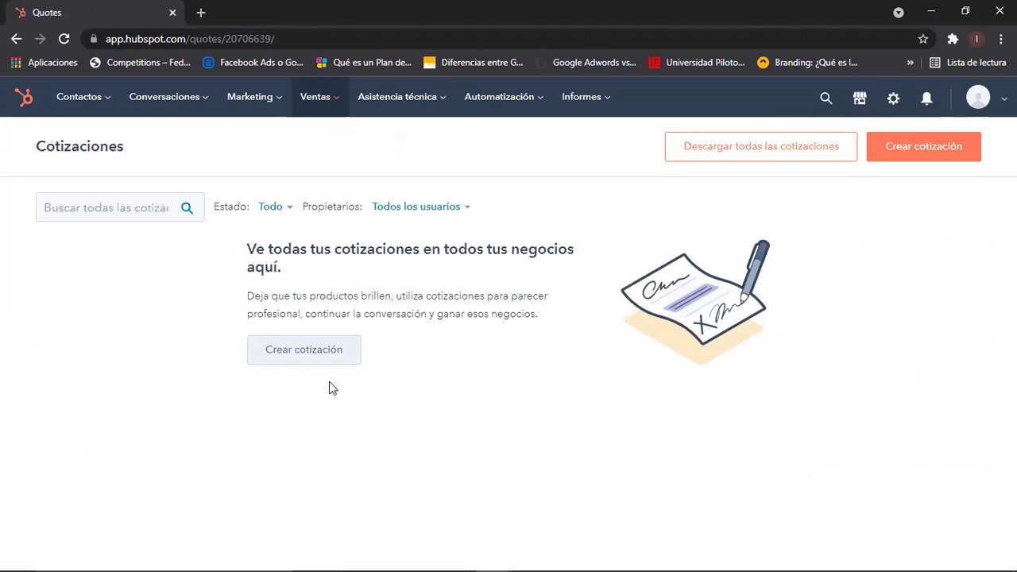
click(300, 354)
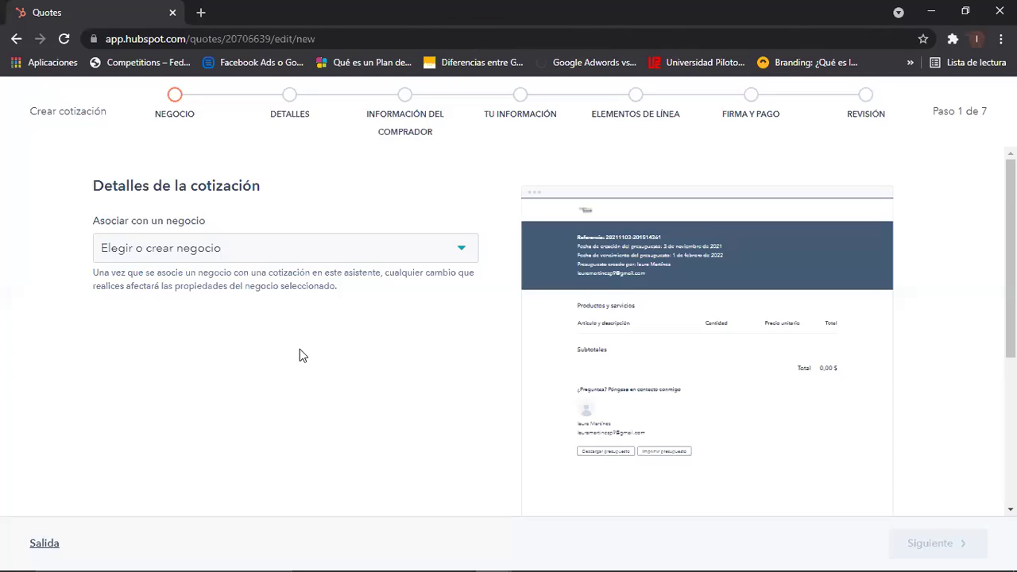
click(459, 253)
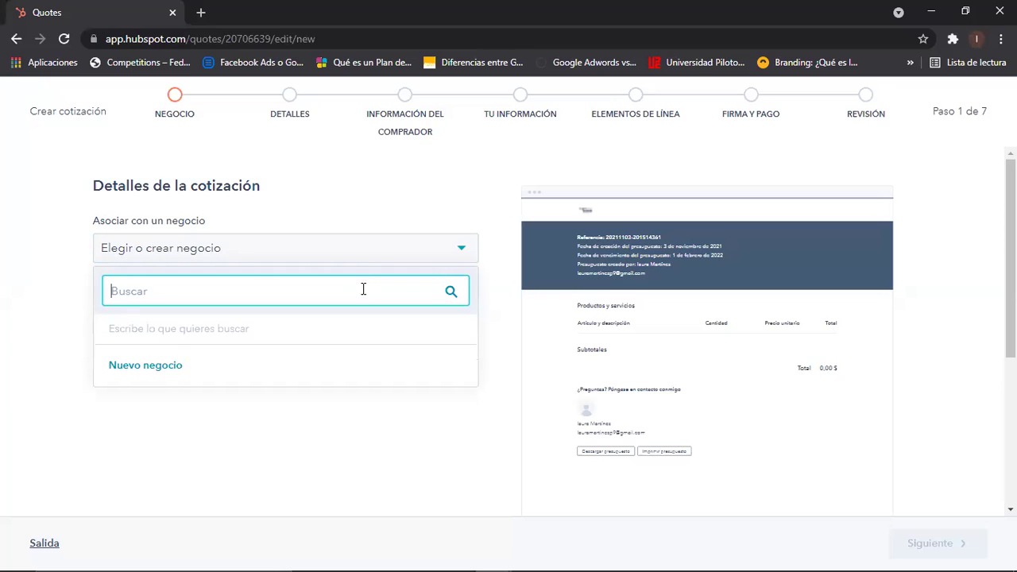
click(141, 363)
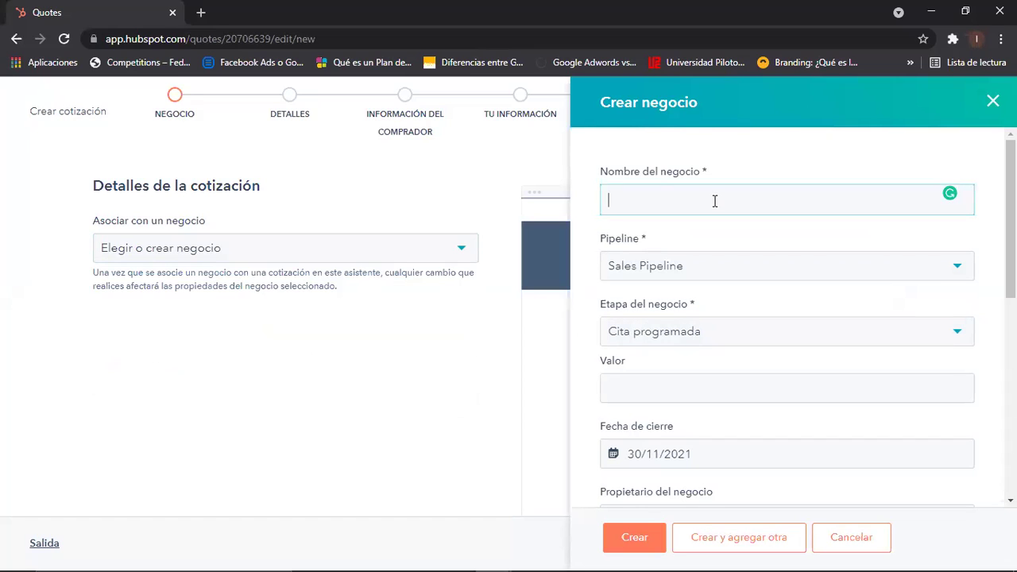
text(Cocahantbanba B)
key(BackSpace)
key(BackSpace)
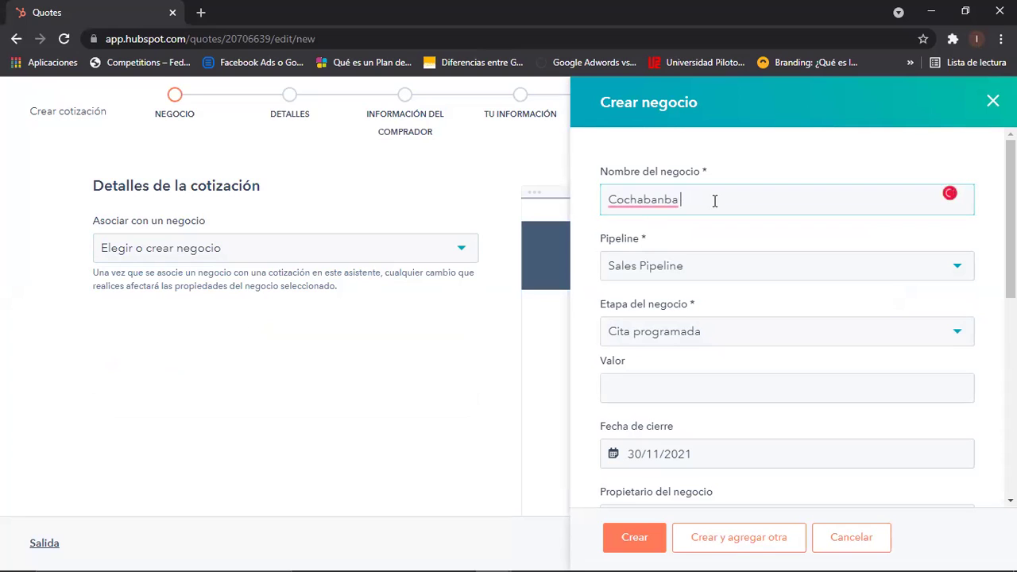
click(731, 389)
scroll(731, 389, down, 2)
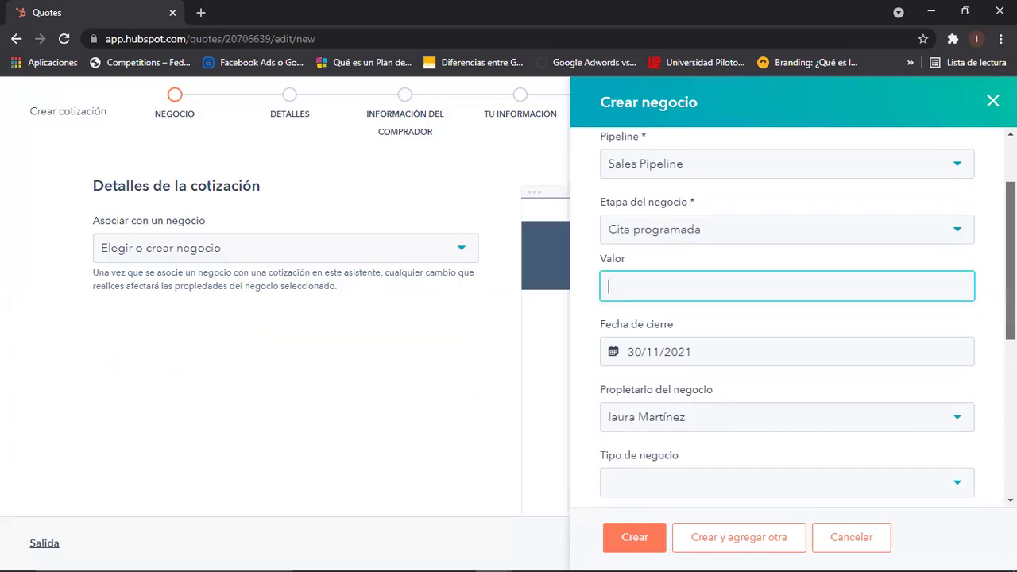
scroll(722, 273, down, 1)
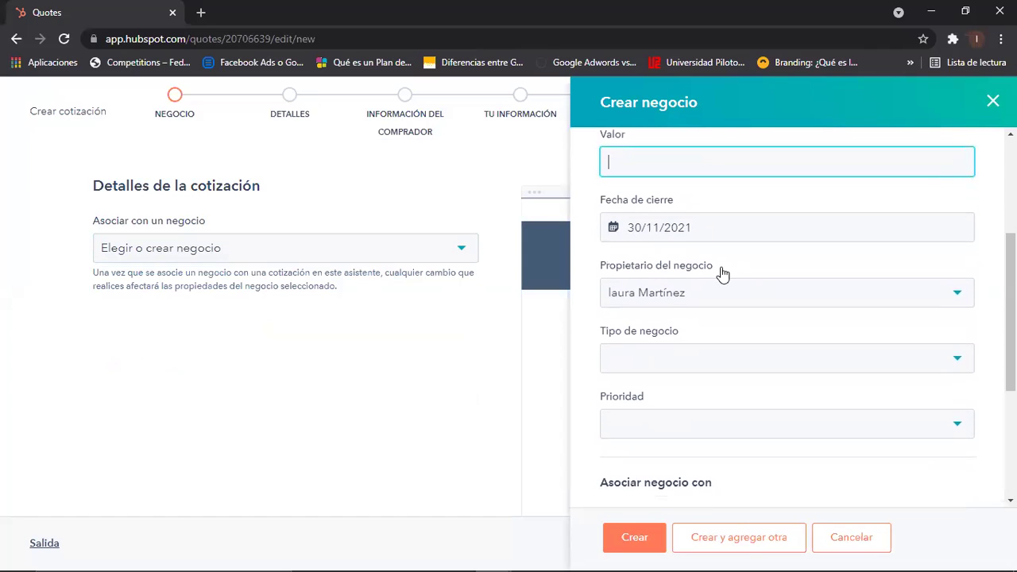
click(854, 363)
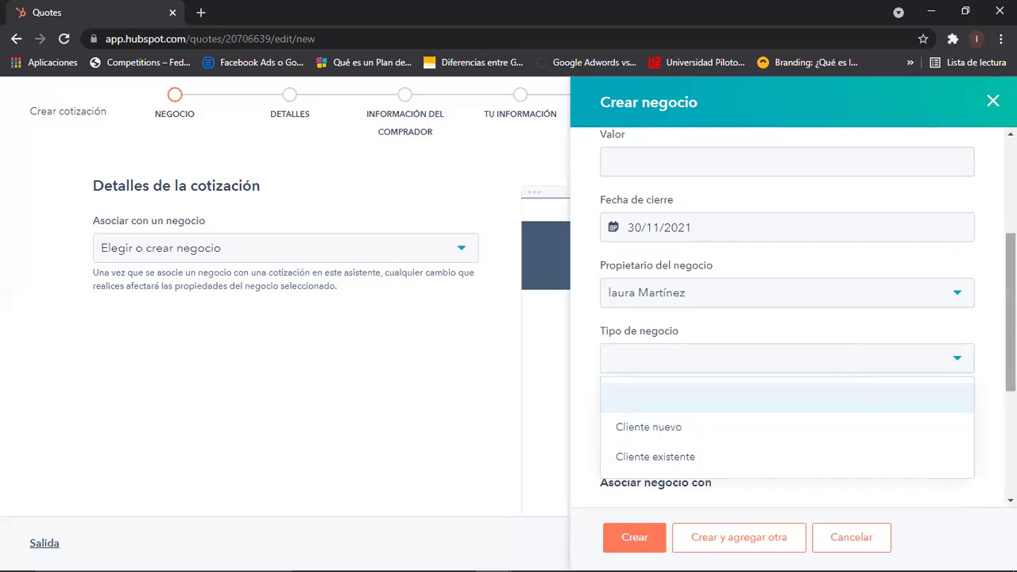
scroll(860, 375, down, 1)
click(860, 340)
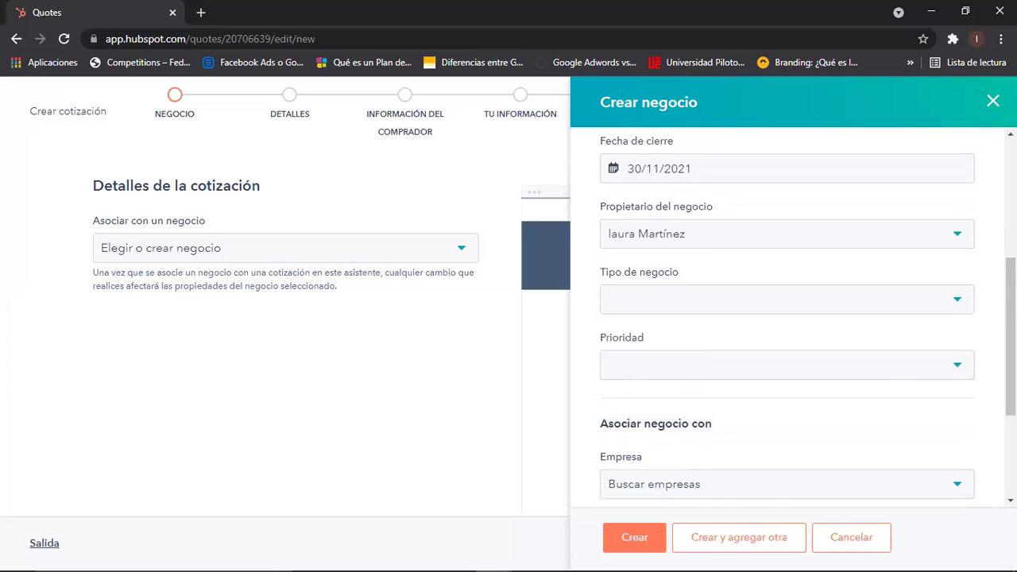
click(955, 368)
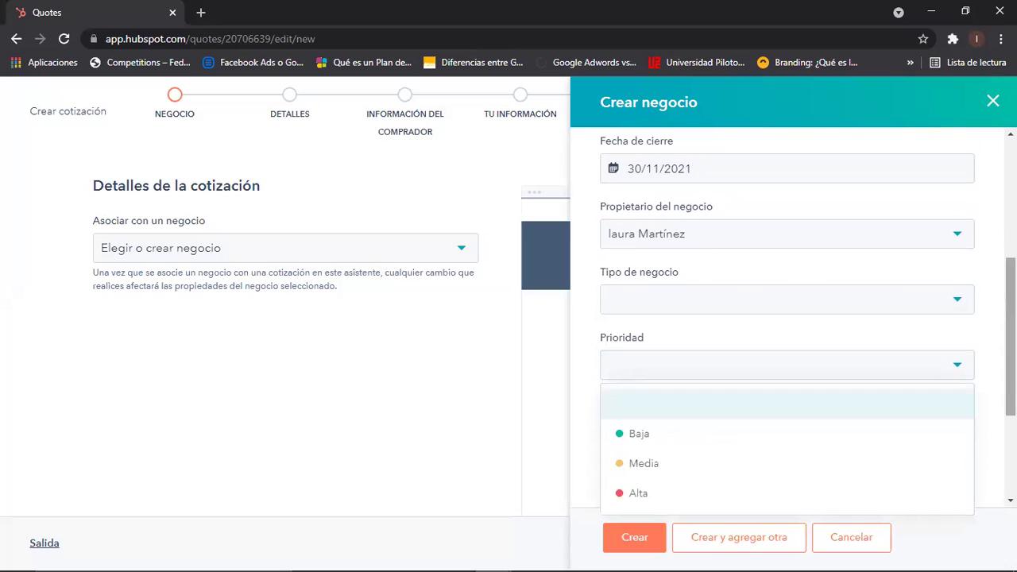
scroll(787, 318, down, 2)
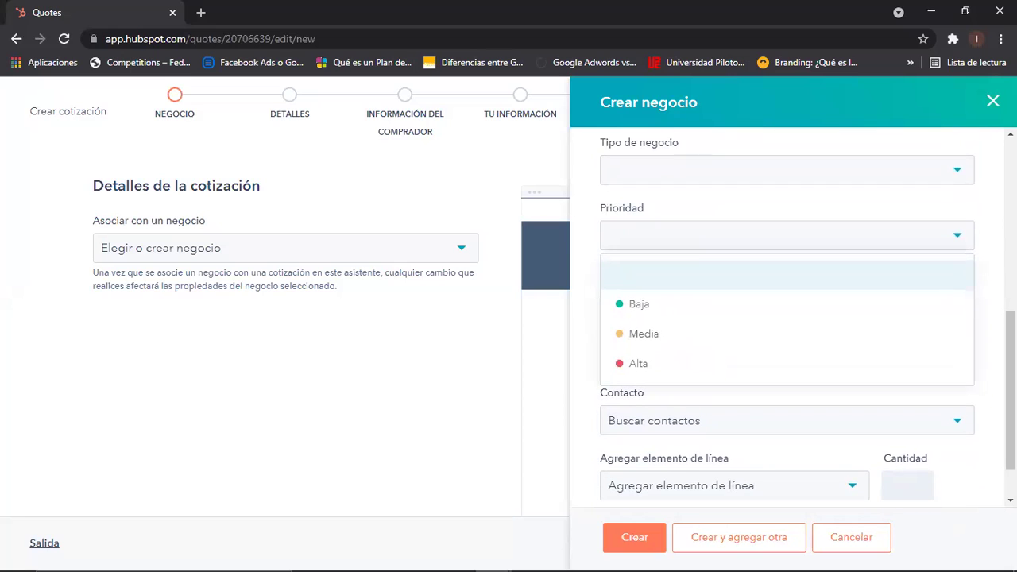
click(938, 420)
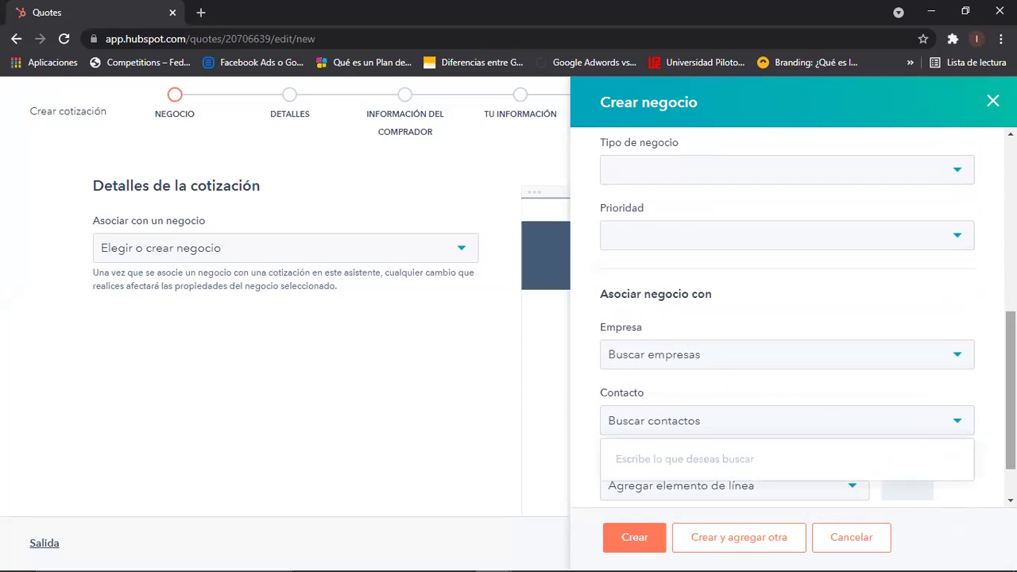
scroll(989, 445, down, 1)
click(985, 473)
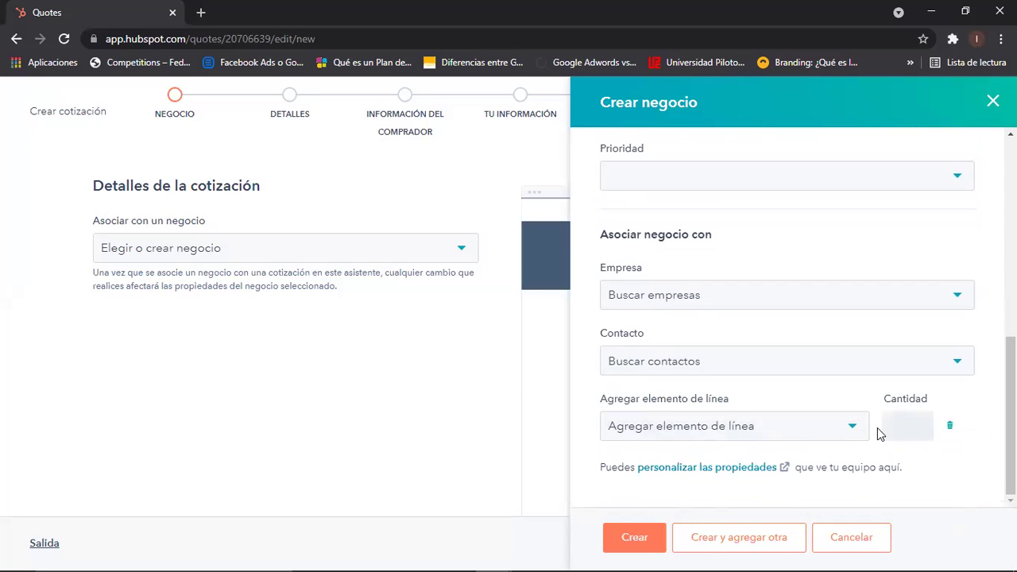
click(854, 537)
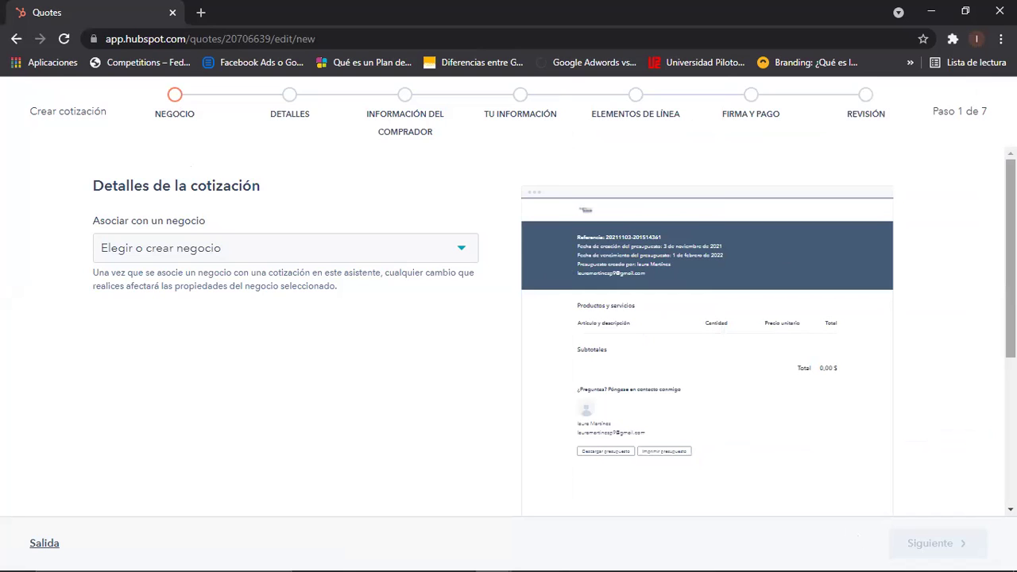
- Exit the quote wizard back to Cotizaciones and choose Informes > Herramientas de analíticas
click(16, 39)
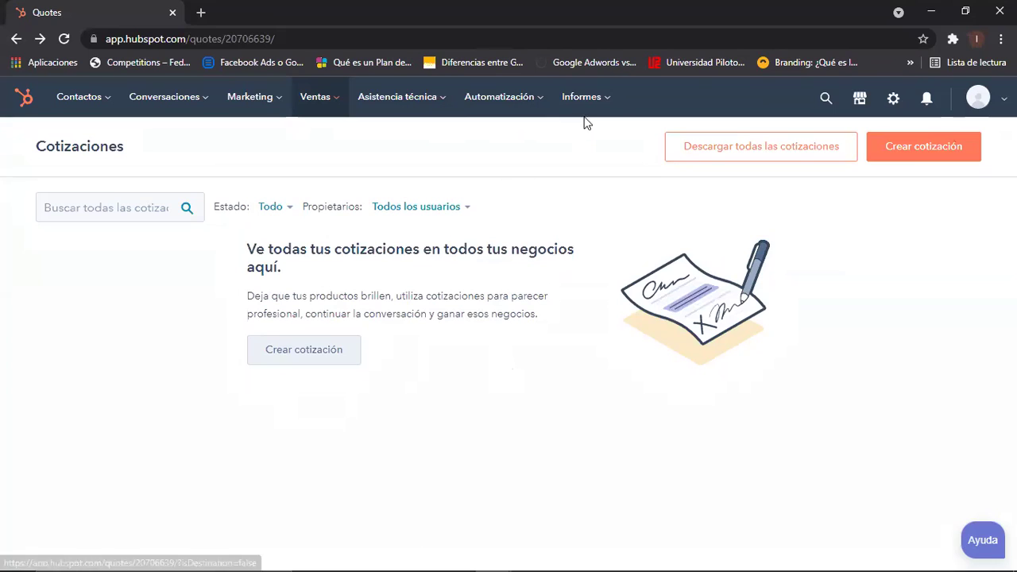
mouse_move(586, 104)
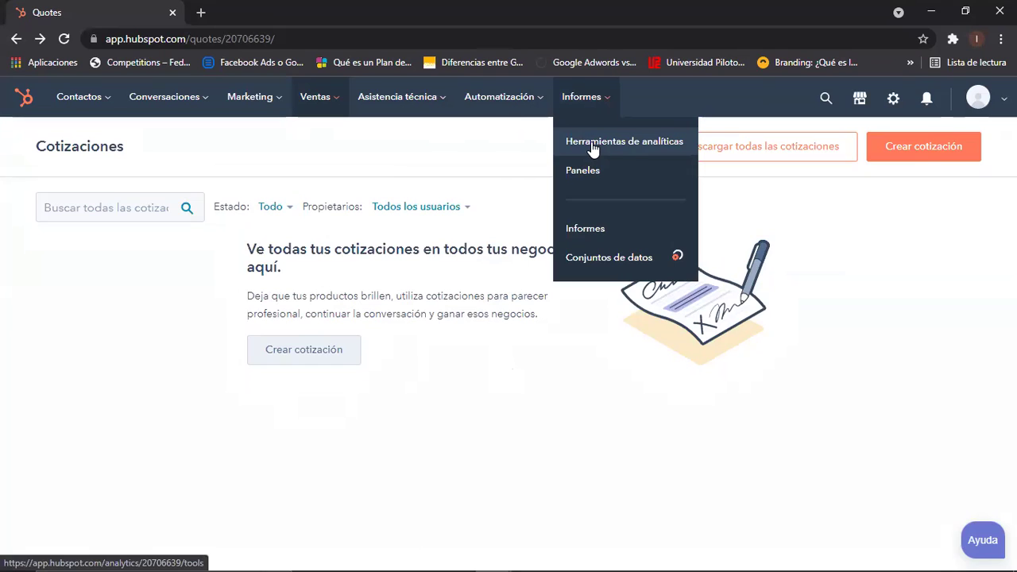
click(593, 144)
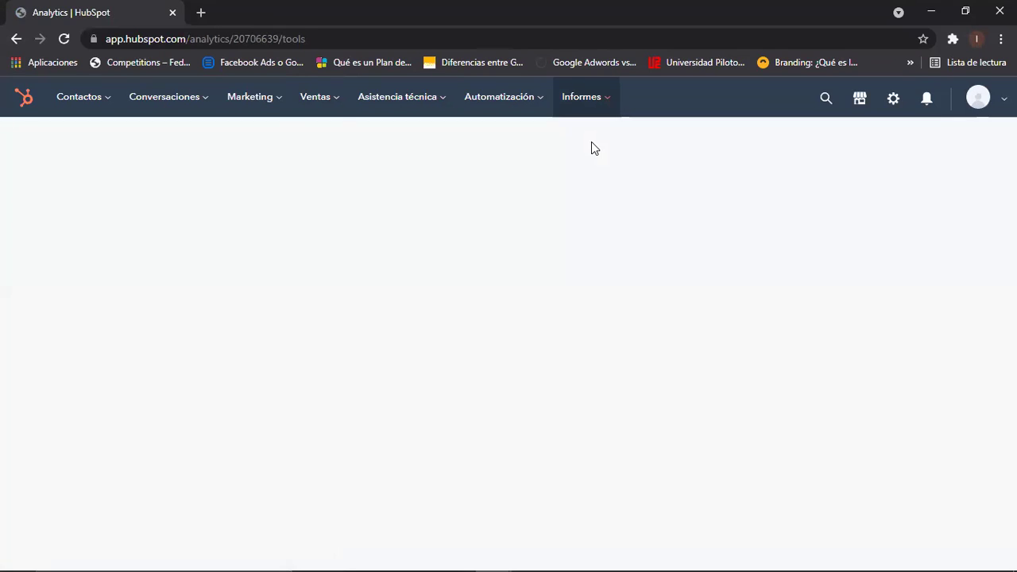
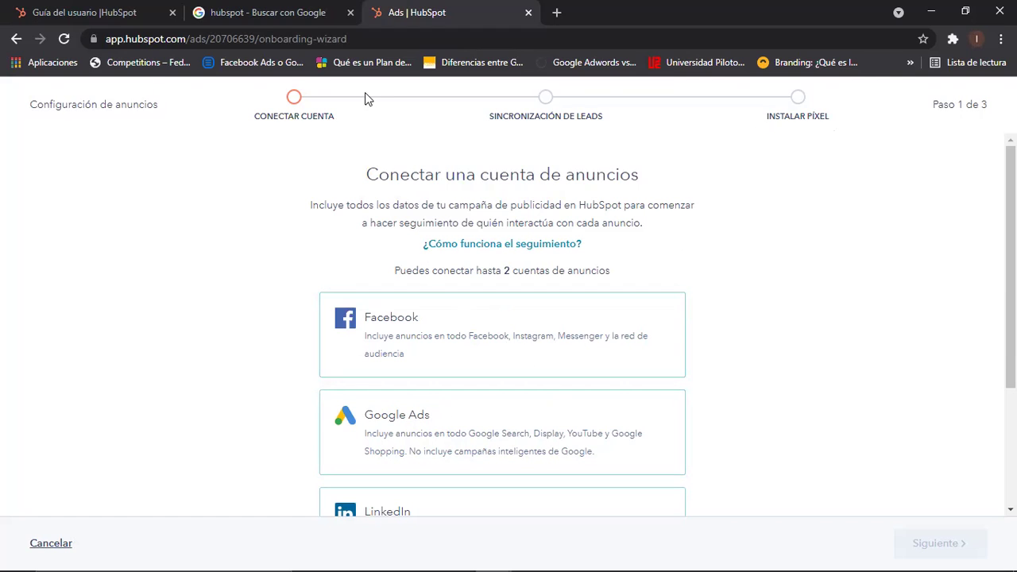
- Go back to the Anuncios page and expand the Marketing menu in the top navigation
click(16, 39)
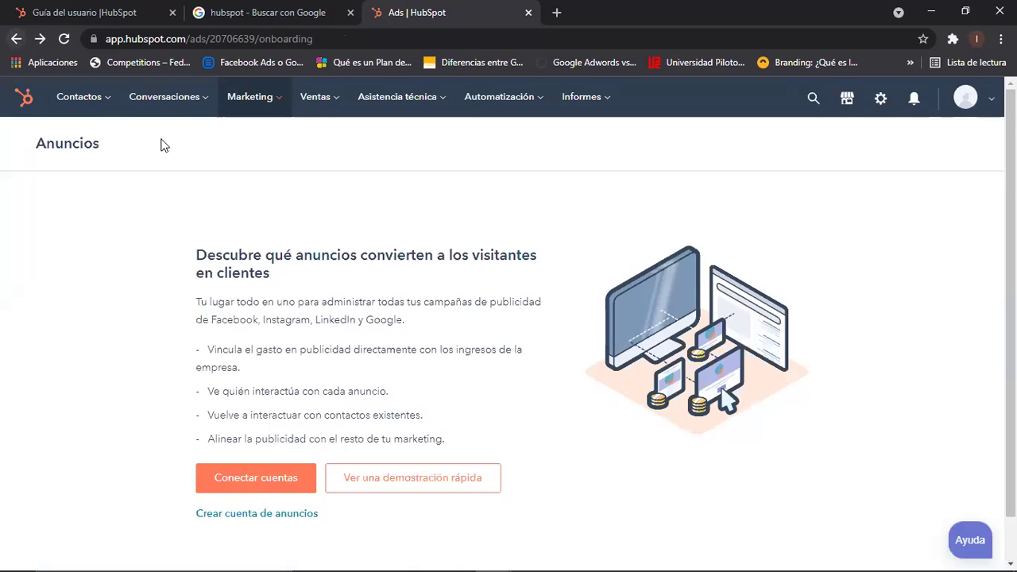
click(269, 108)
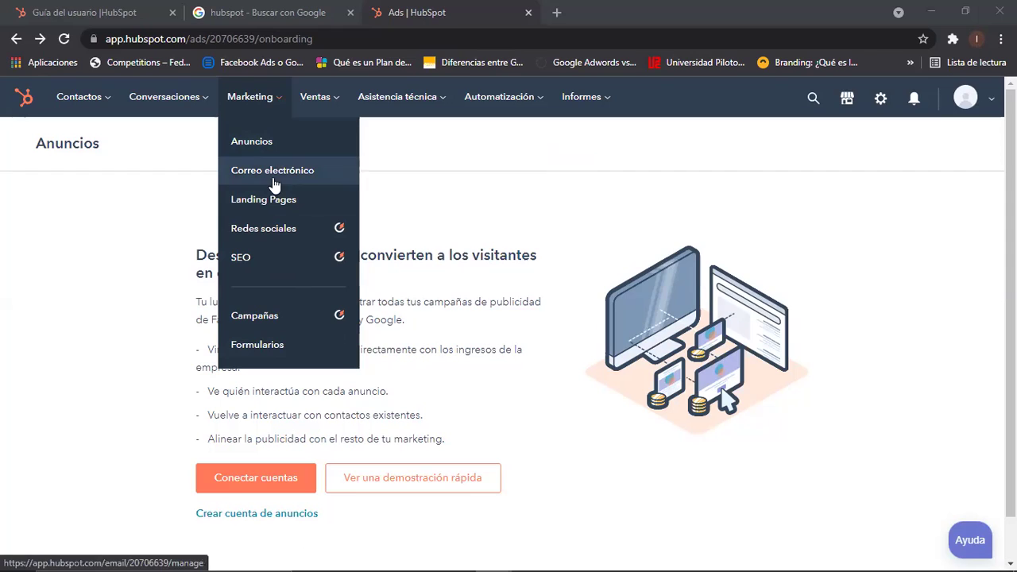
click(292, 316)
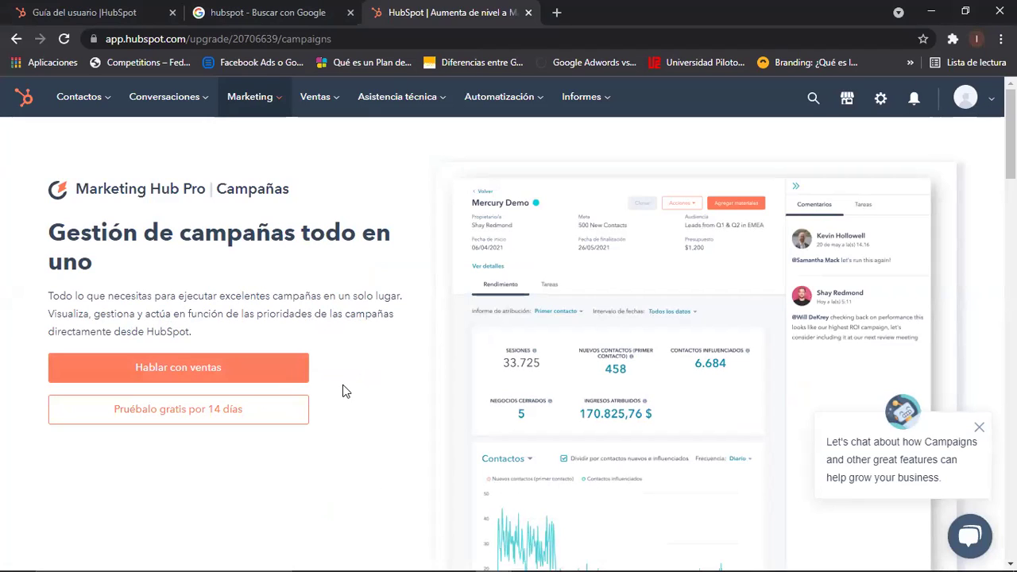
click(982, 430)
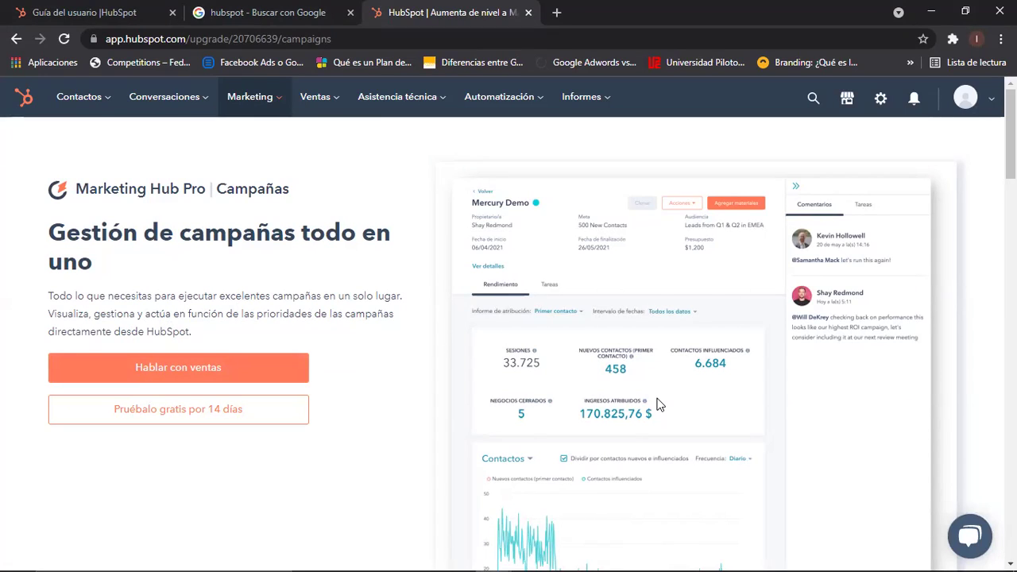
click(248, 98)
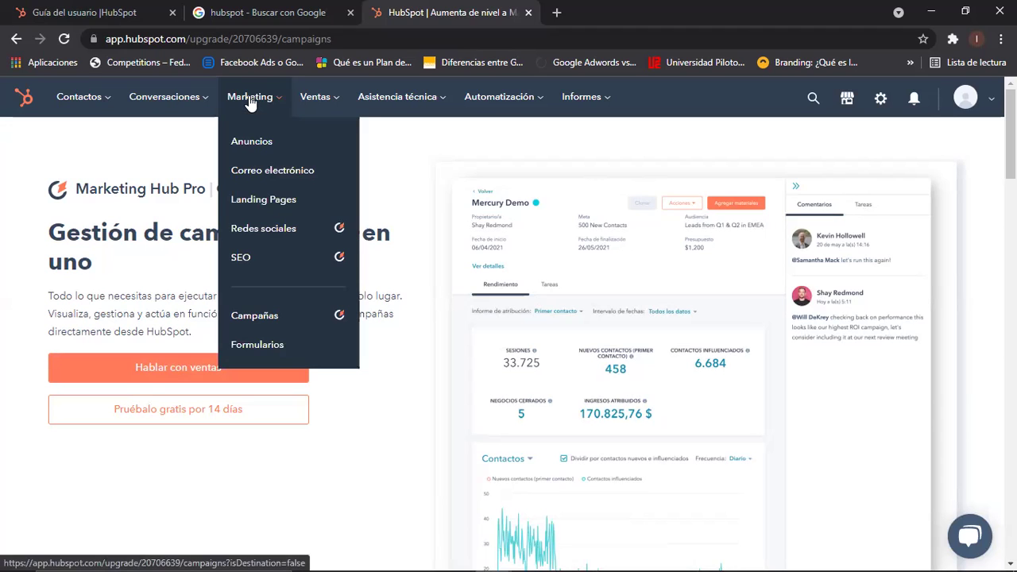
click(283, 144)
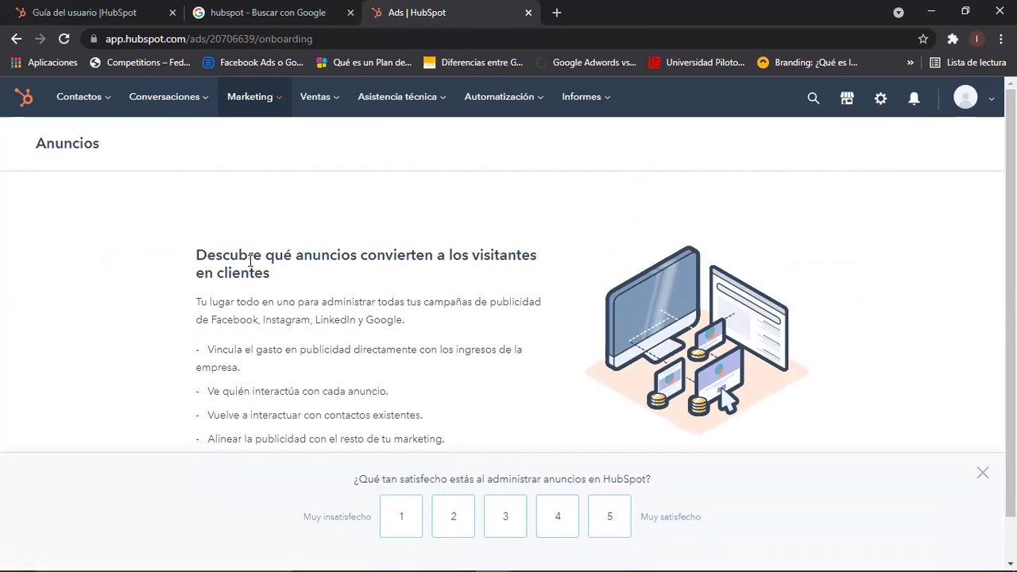
- On the Guía del usuario page, view the Sales Hub Free, Service Hub Free, then Operations Hub gratis tabs
click(24, 102)
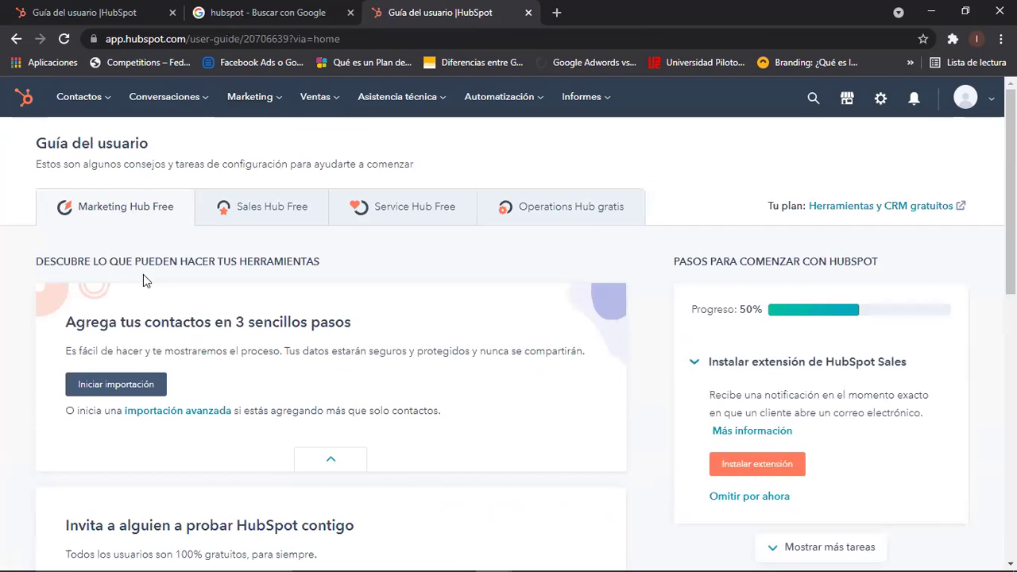
click(249, 214)
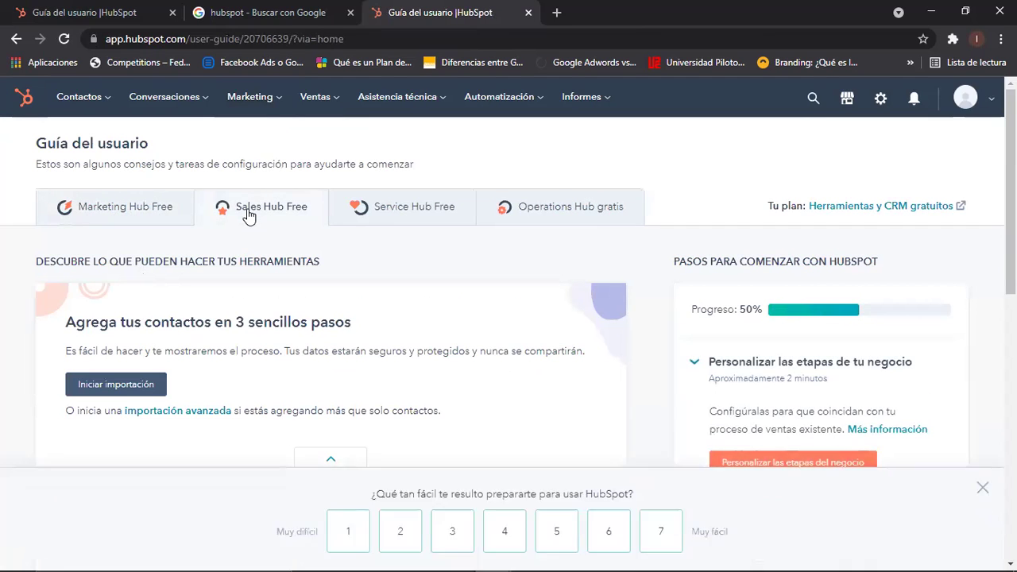
click(442, 216)
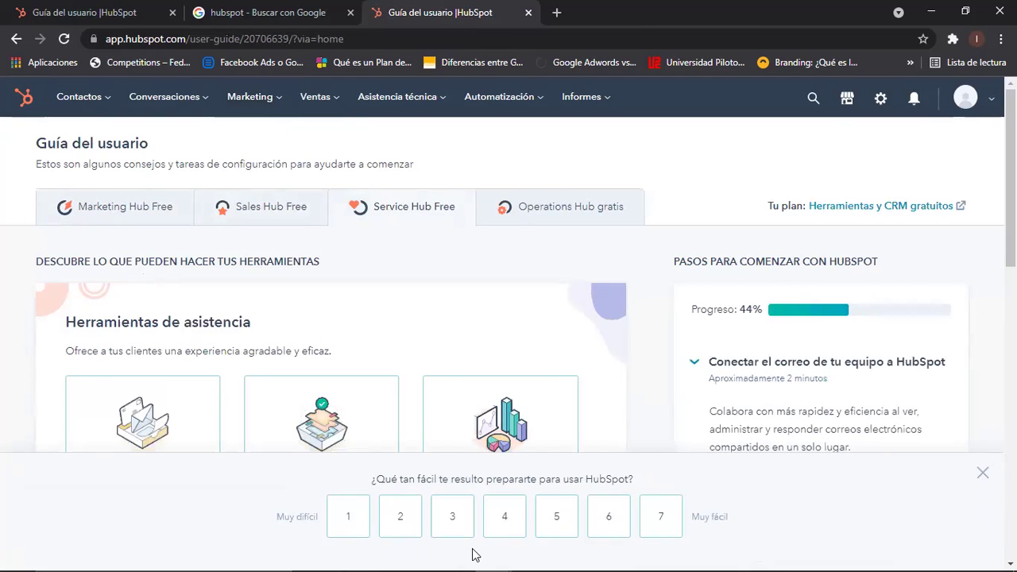
click(547, 211)
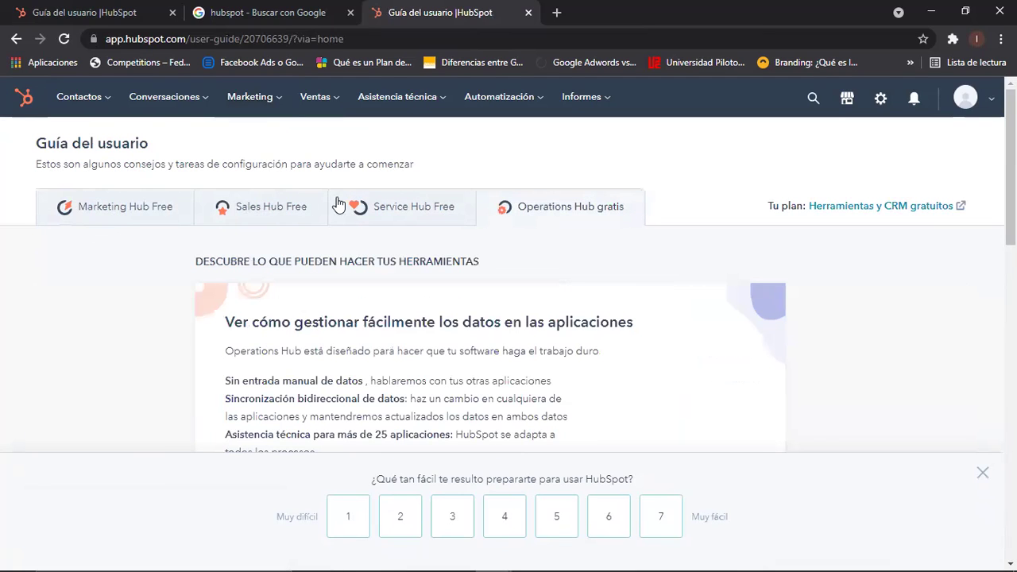
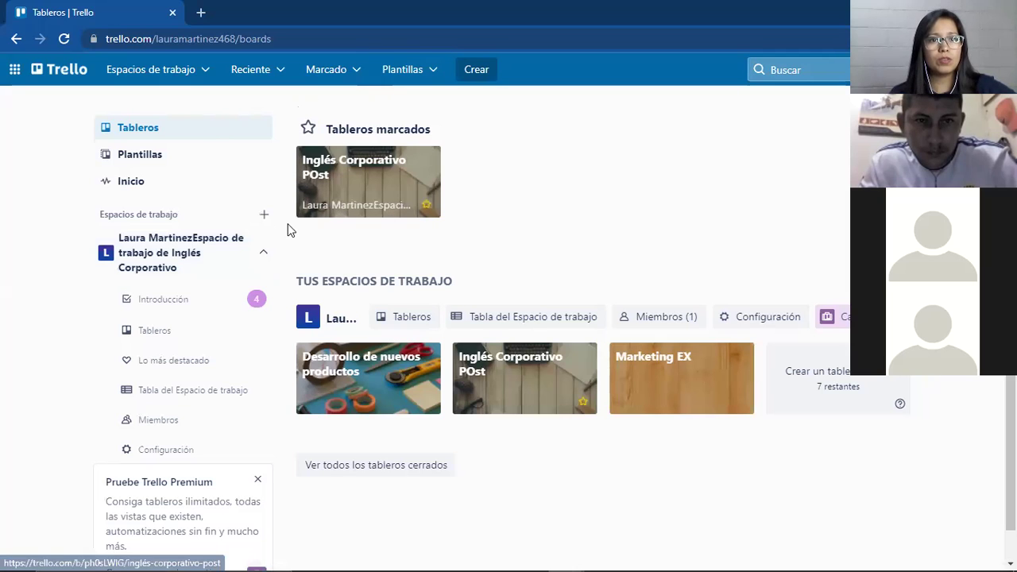
- Go back from the Inglés Corporativo POst board and open the Marketing EX board
click(381, 195)
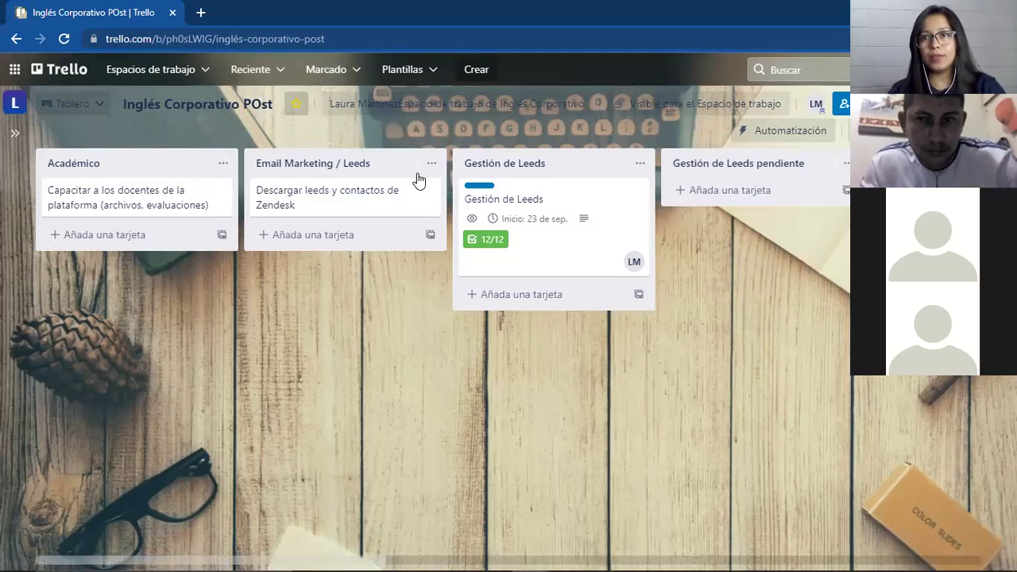
click(223, 163)
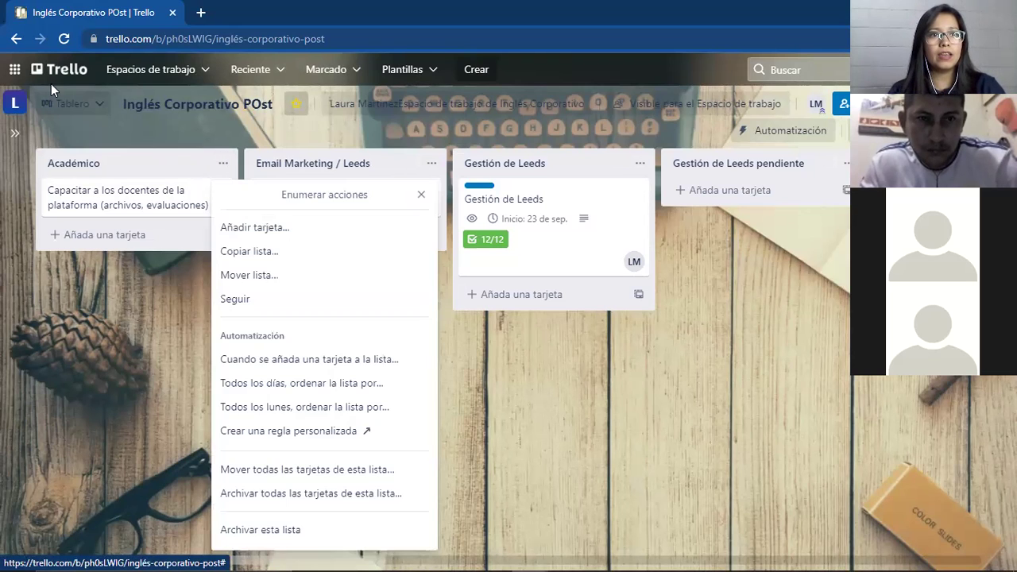
click(11, 41)
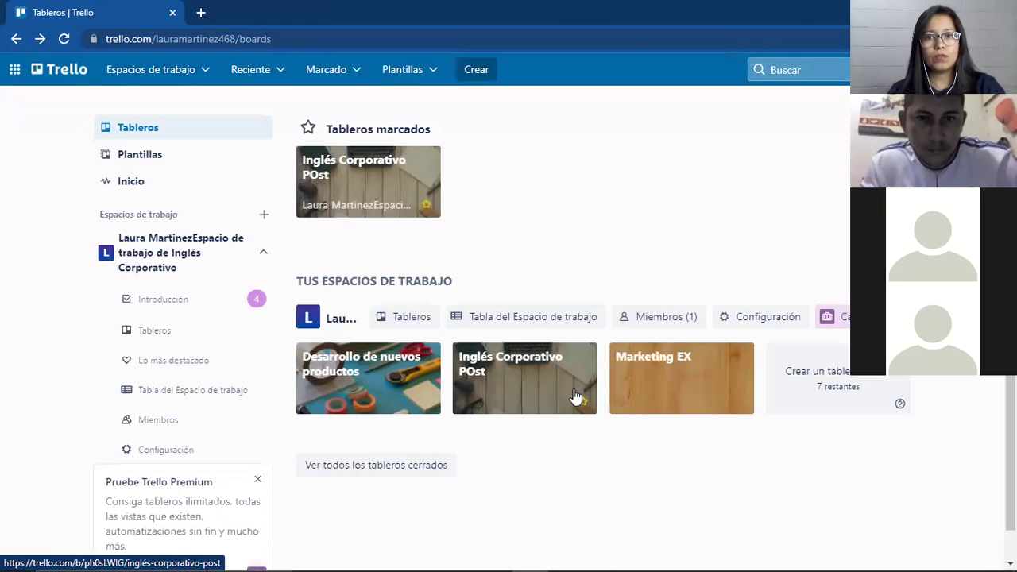
click(699, 398)
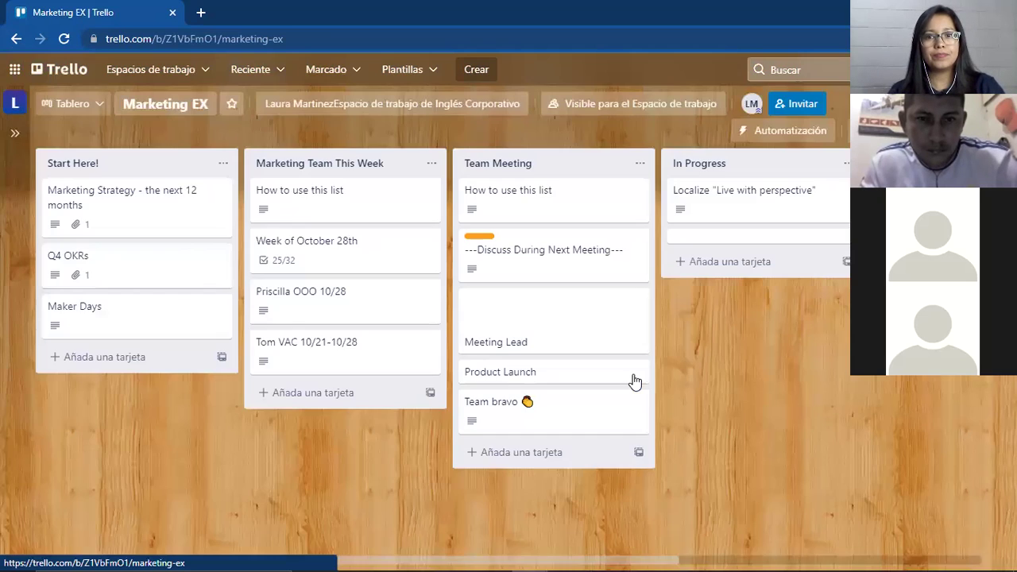
click(635, 372)
- Rename the Start Here! list to 'Equipo de ventas 1' and open its Marketing Strategy card
click(298, 487)
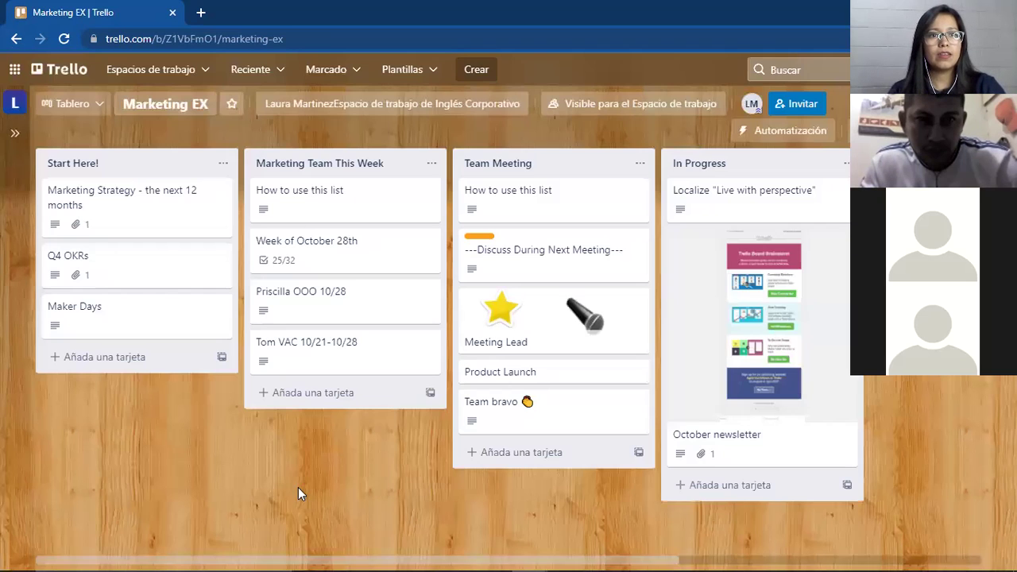
click(224, 164)
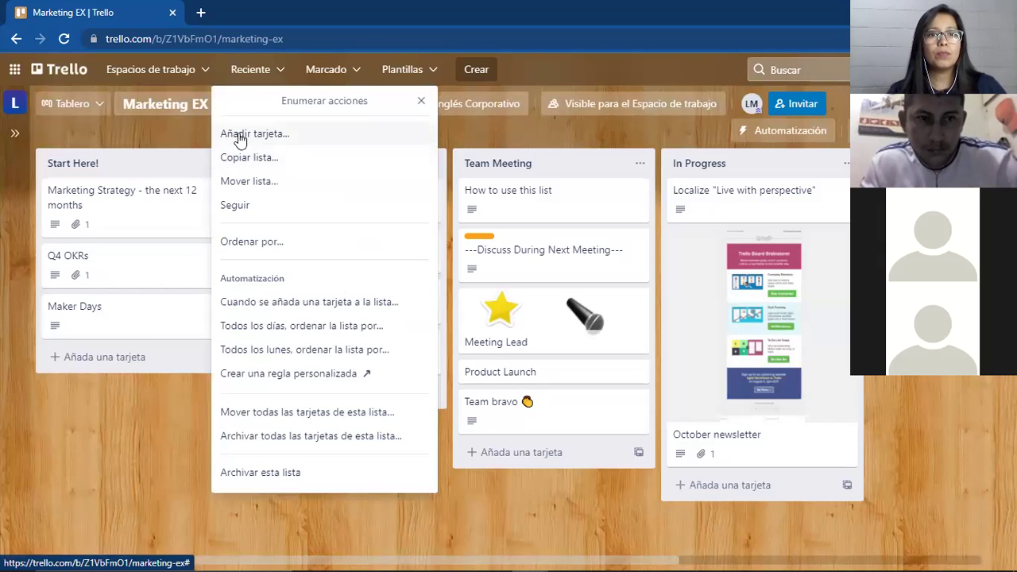
click(143, 163)
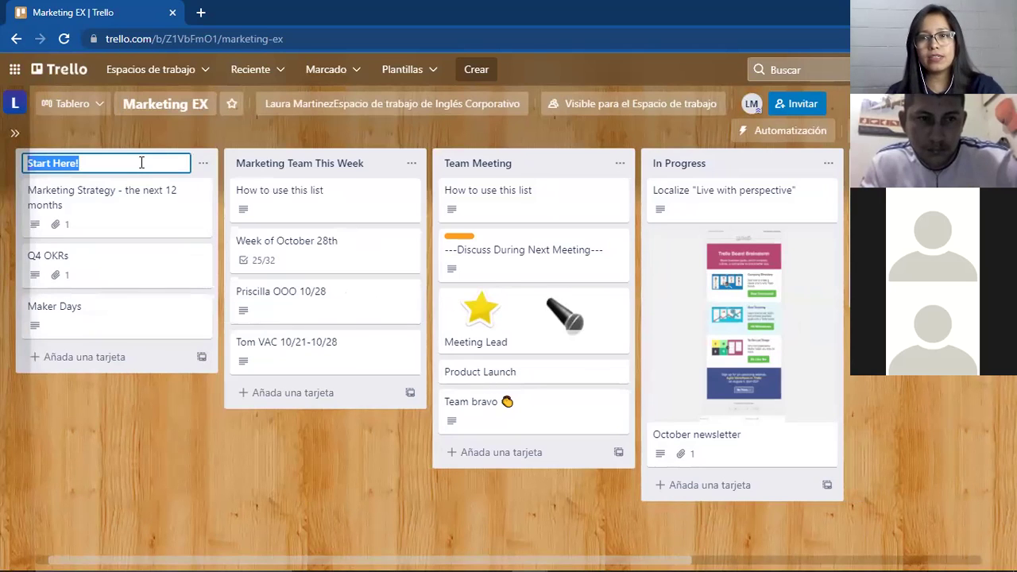
text(Equip)
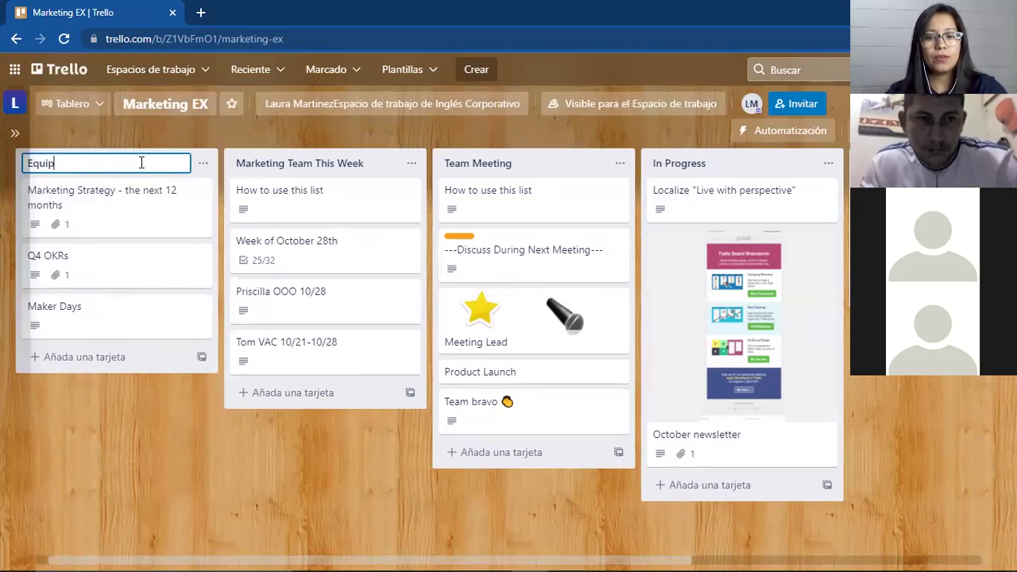
text(o de ventas )
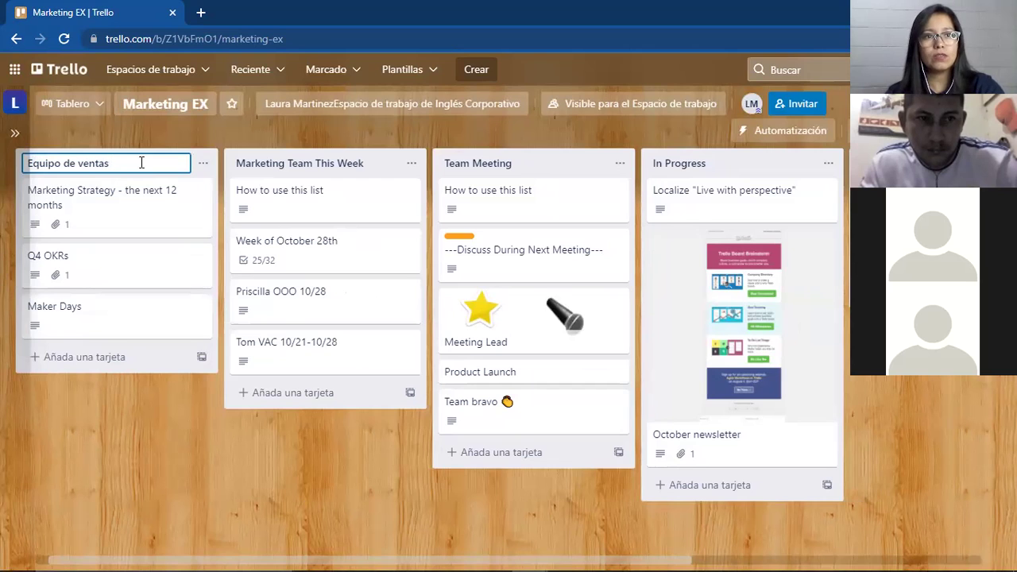
text(1)
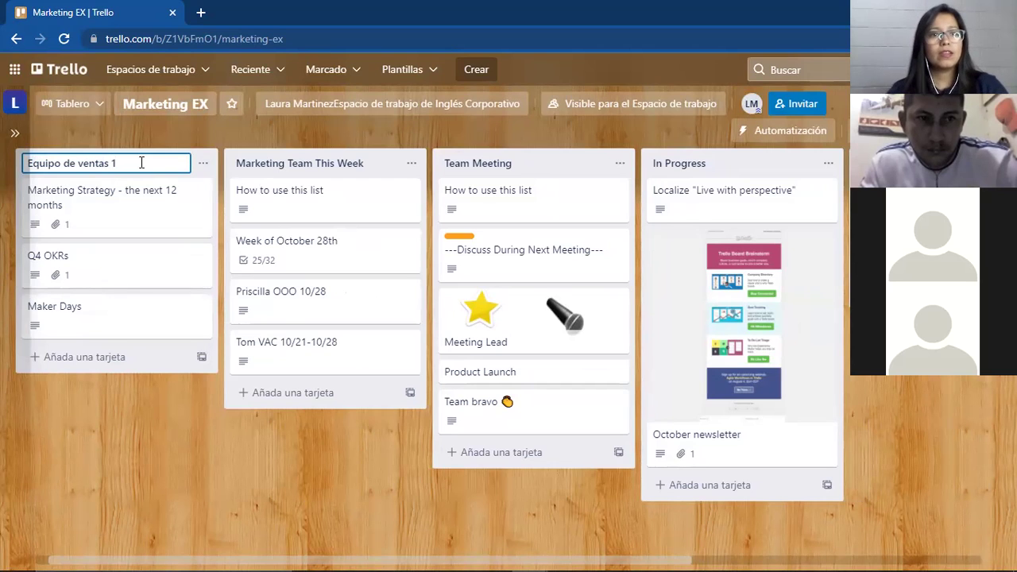
click(146, 208)
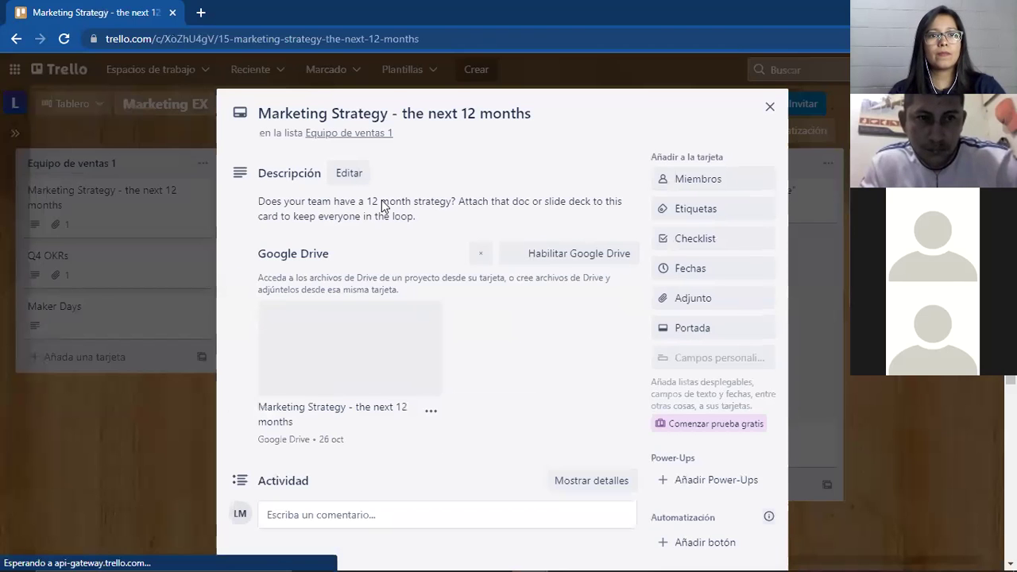
- Retitle the Marketing Strategy card 'Revisar y actualizar los leads de Hubspot'
click(769, 107)
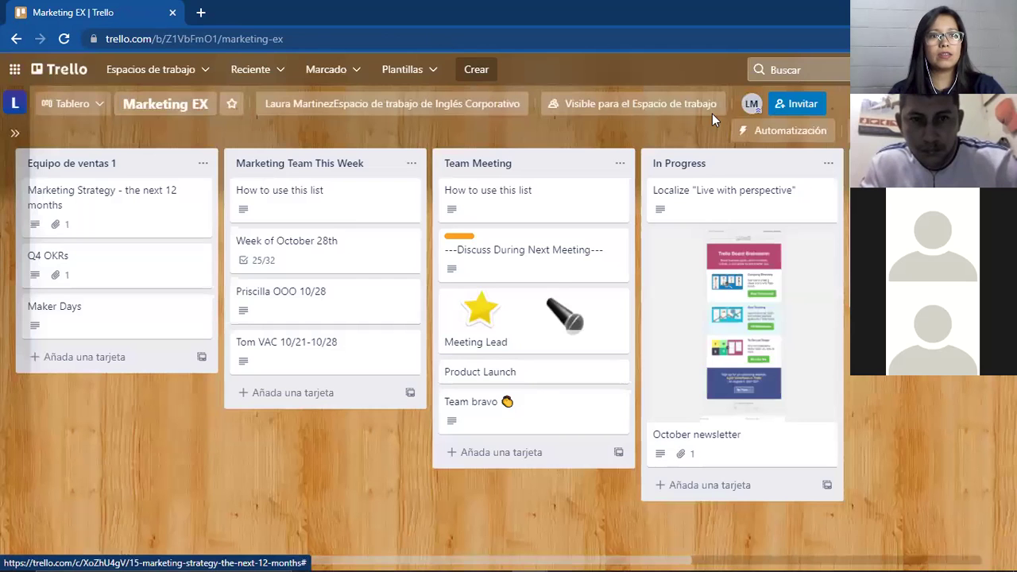
click(89, 205)
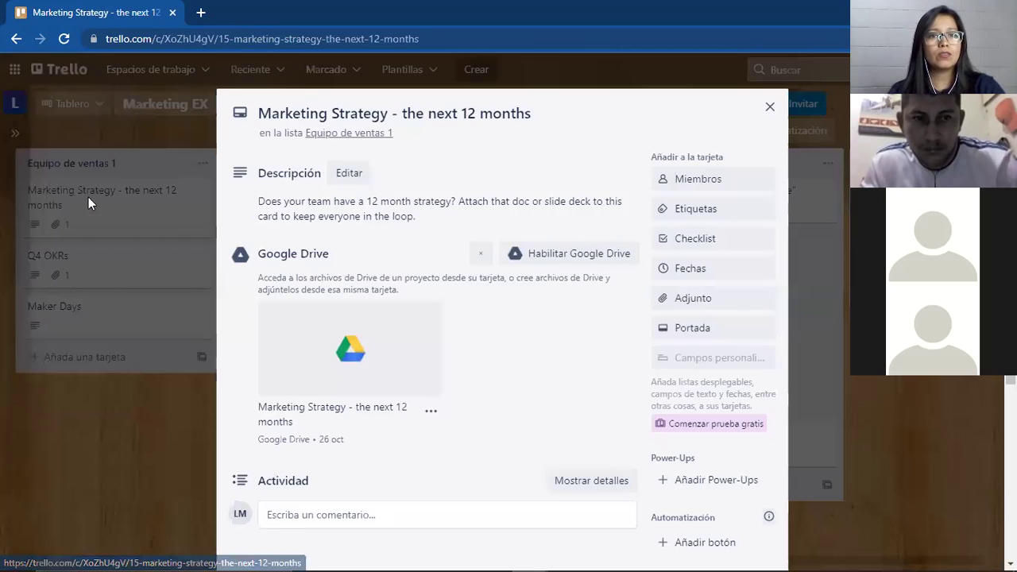
click(541, 114)
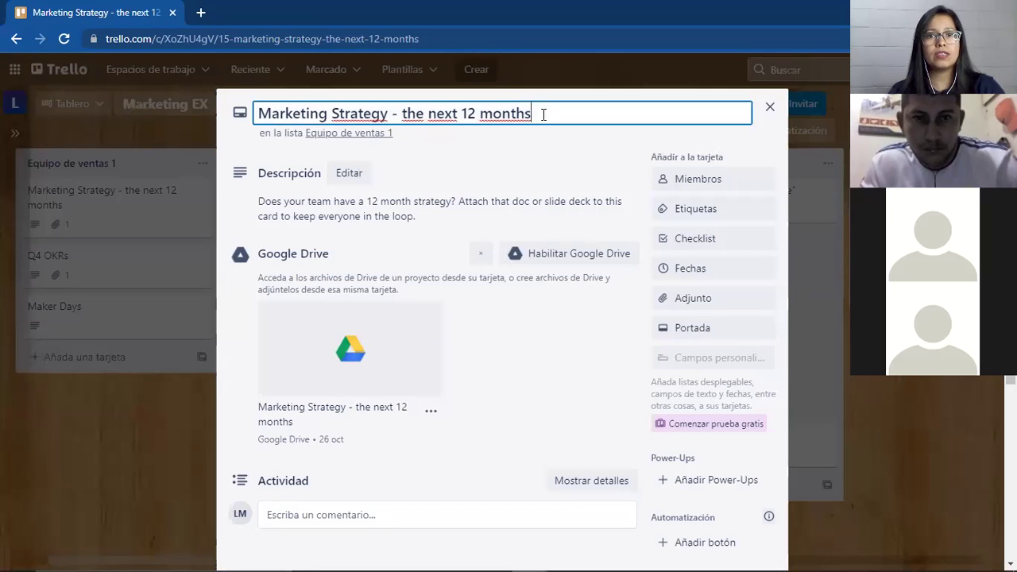
drag(541, 114, 261, 125)
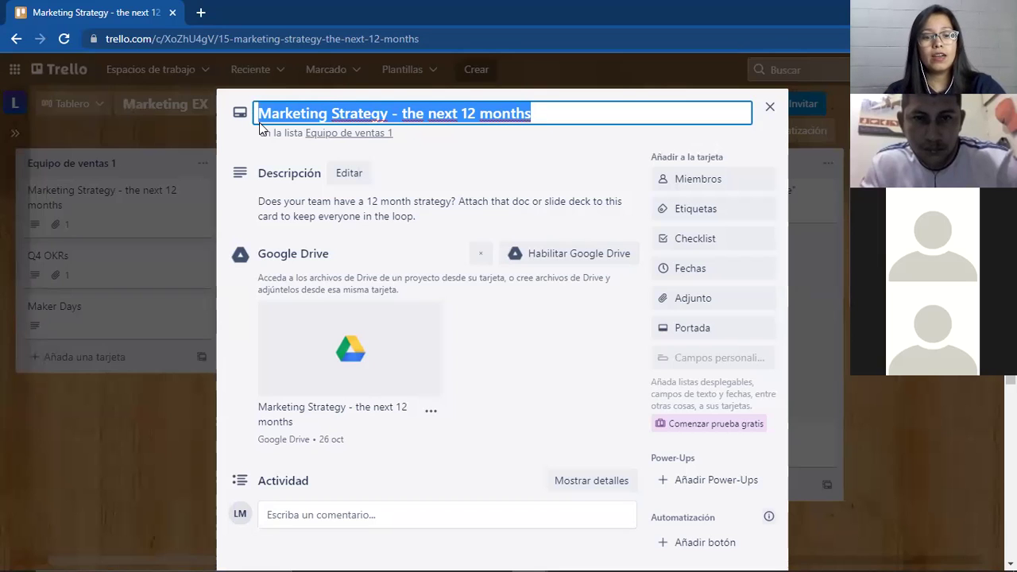
text(Revisar y actuak)
text(iza)
key(BackSpace)
key(BackSpace)
key(BackSpace)
key(BackSpace)
text(lizar los leads de Hubspot)
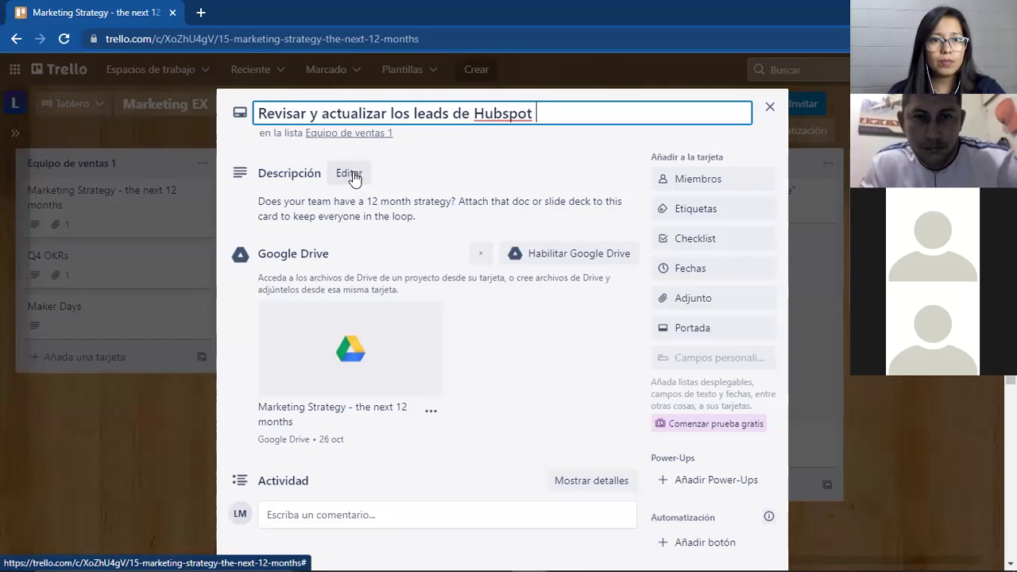
- Rewrite the description as a 'Divididos' note splitting 10 and 20 leads between two people
click(416, 221)
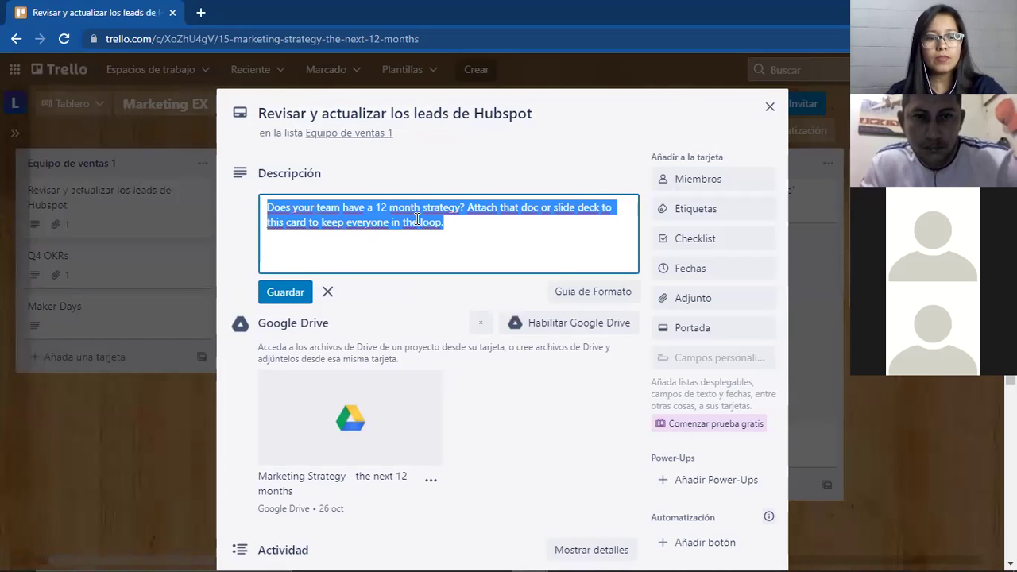
text(Divididos)
key(Return)
text(10 a Juan)
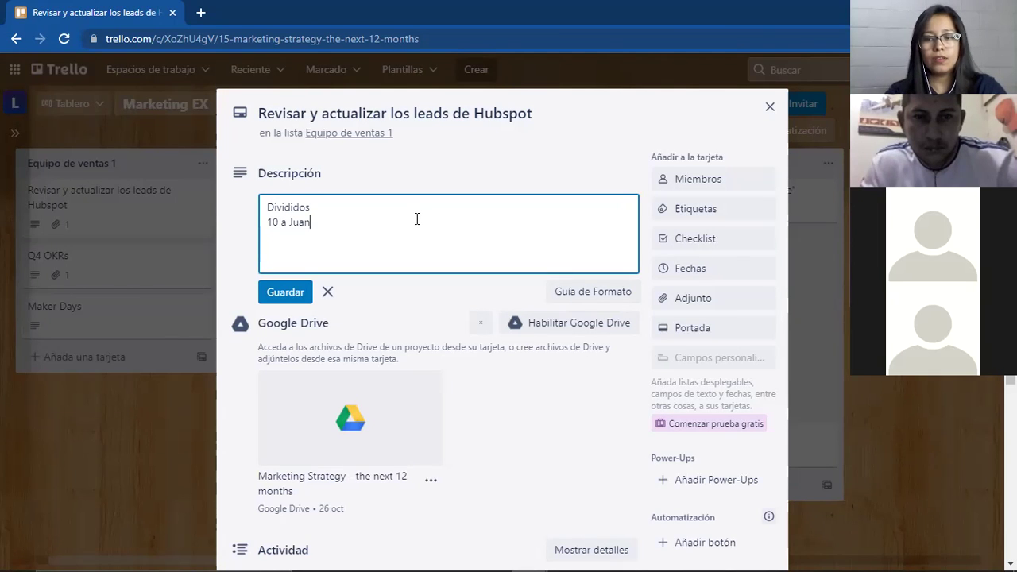
text()20 a d)
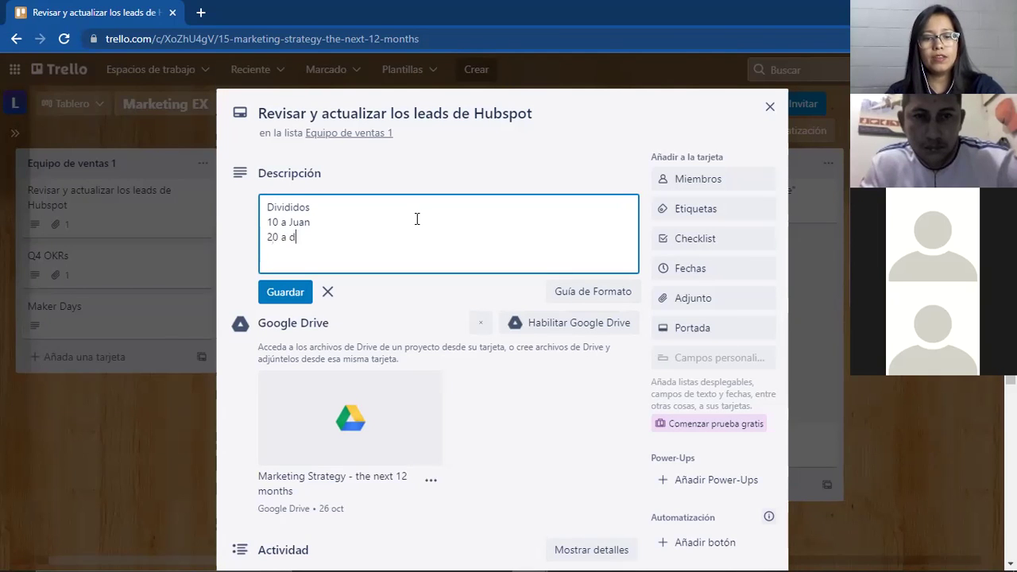
text(av)
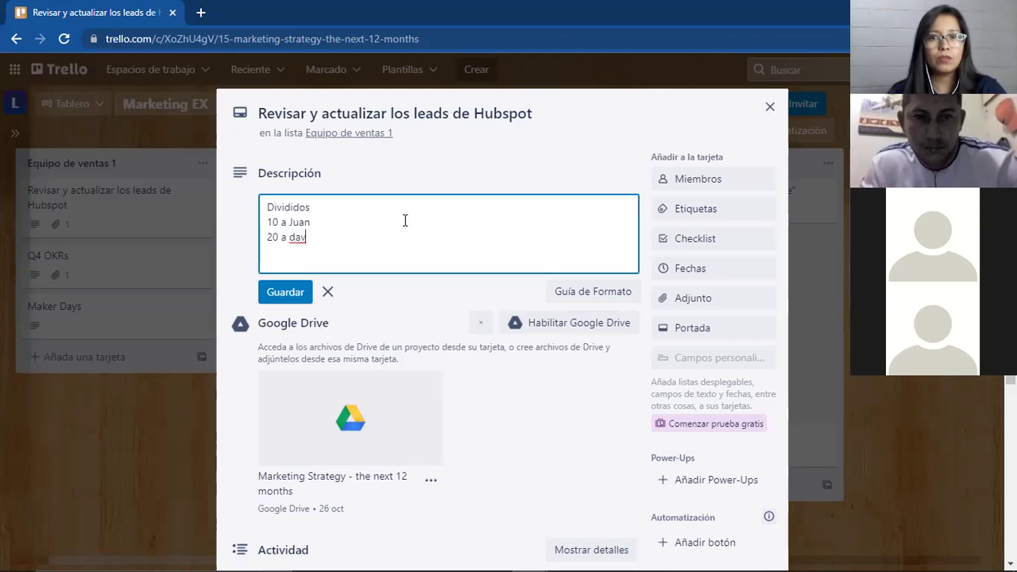
- Save the description and add the searched board member to the card
click(294, 293)
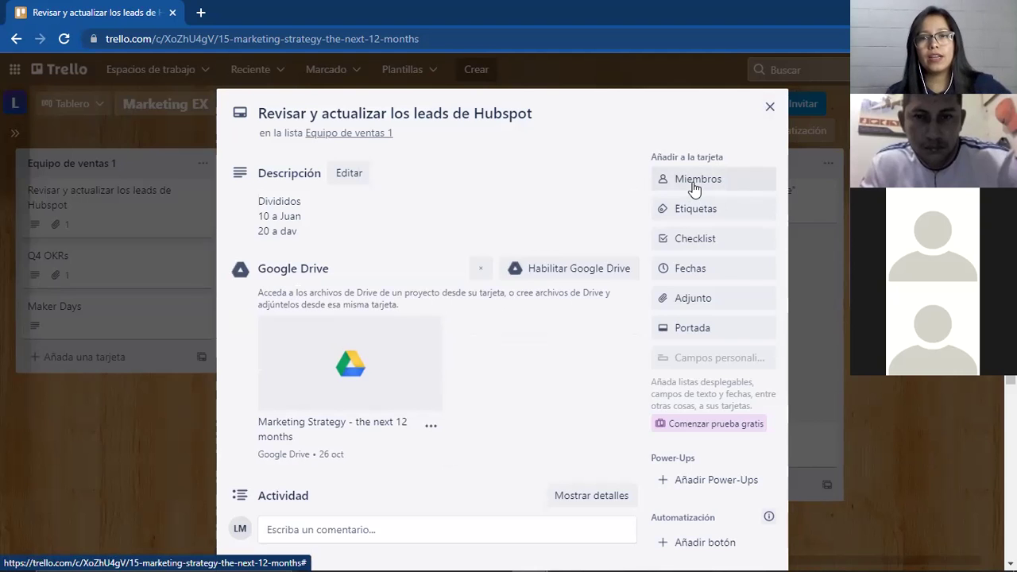
click(694, 188)
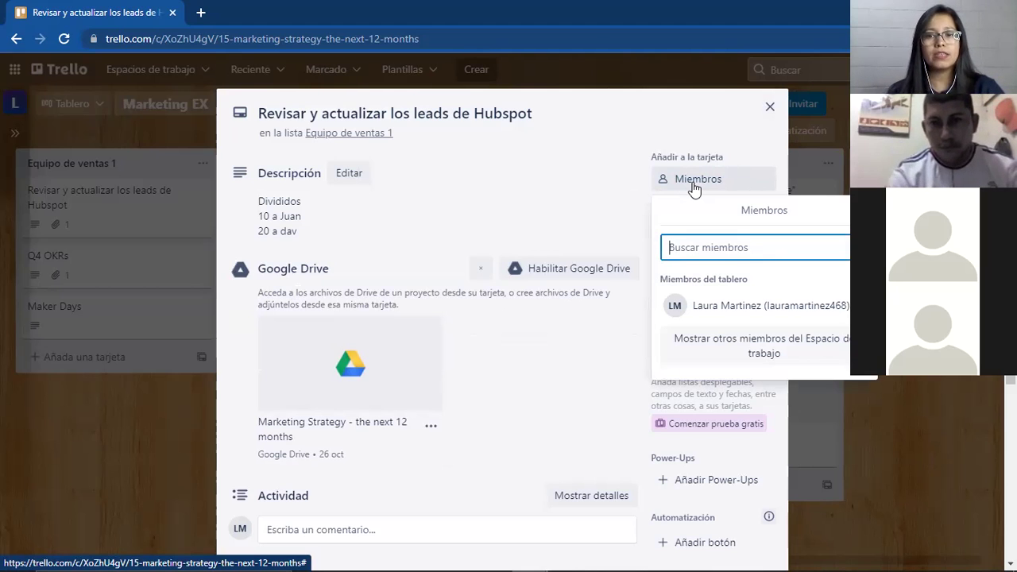
text(@laura)
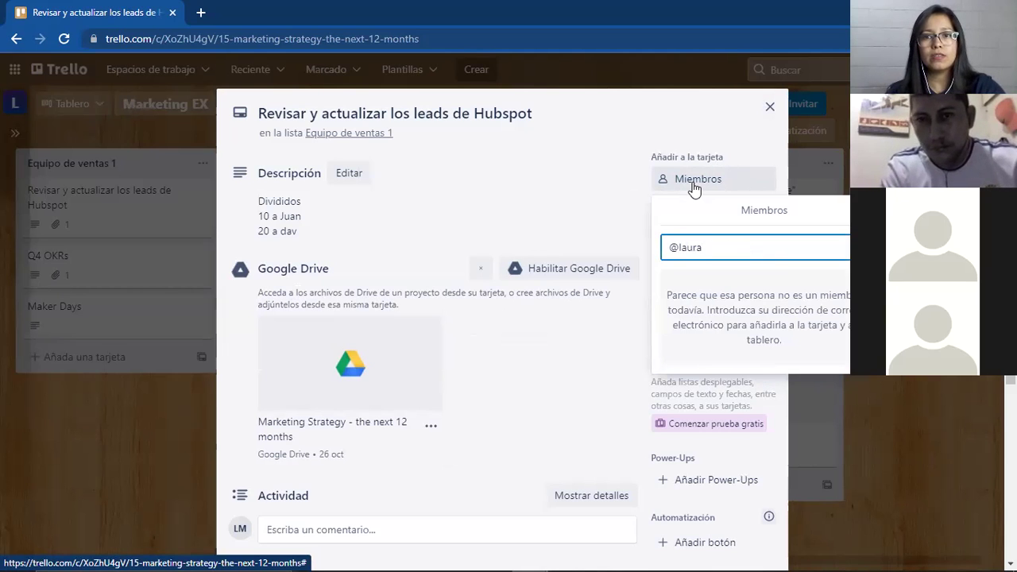
text(rm)
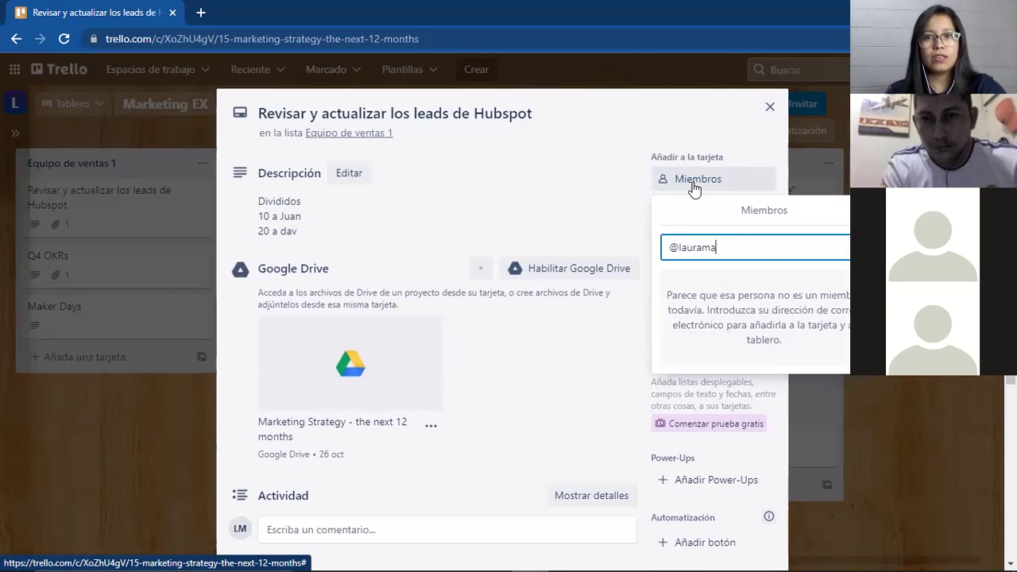
key(BackSpace)
key(BackSpace)
key(BackSpace)
key(BackSpace)
key(BackSpace)
key(BackSpace)
key(BackSpace)
key(BackSpace)
text(la)
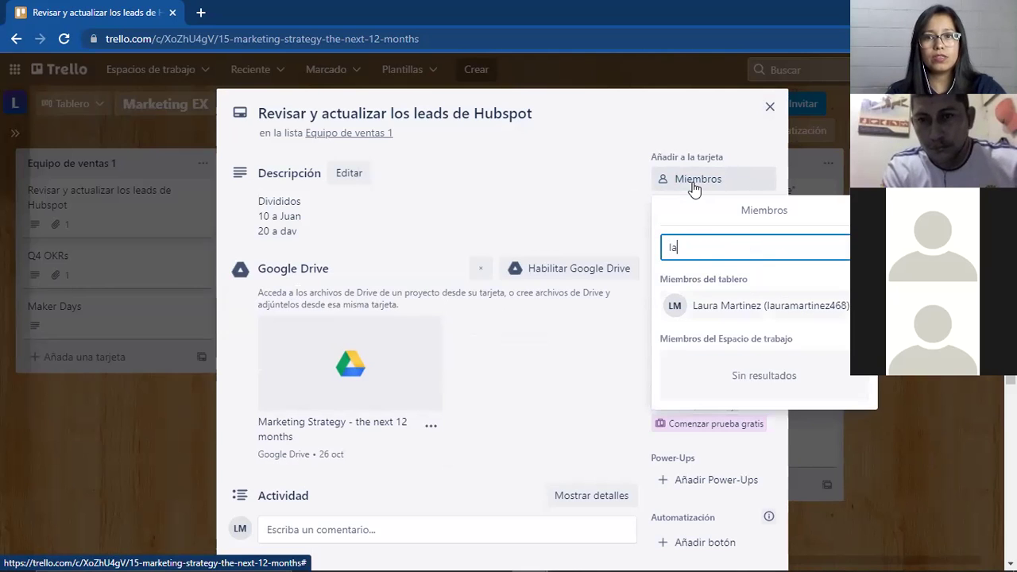
click(745, 312)
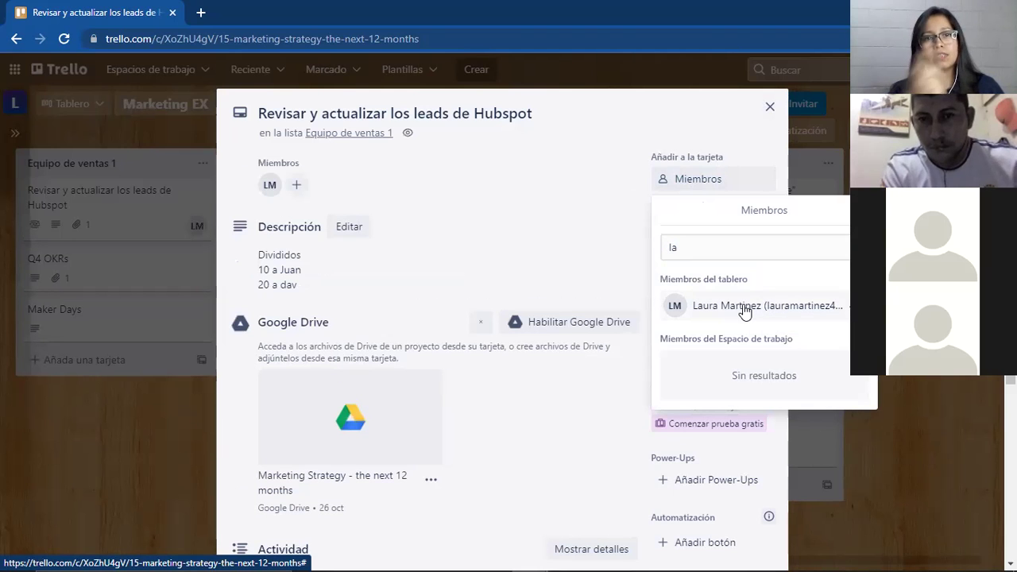
click(297, 184)
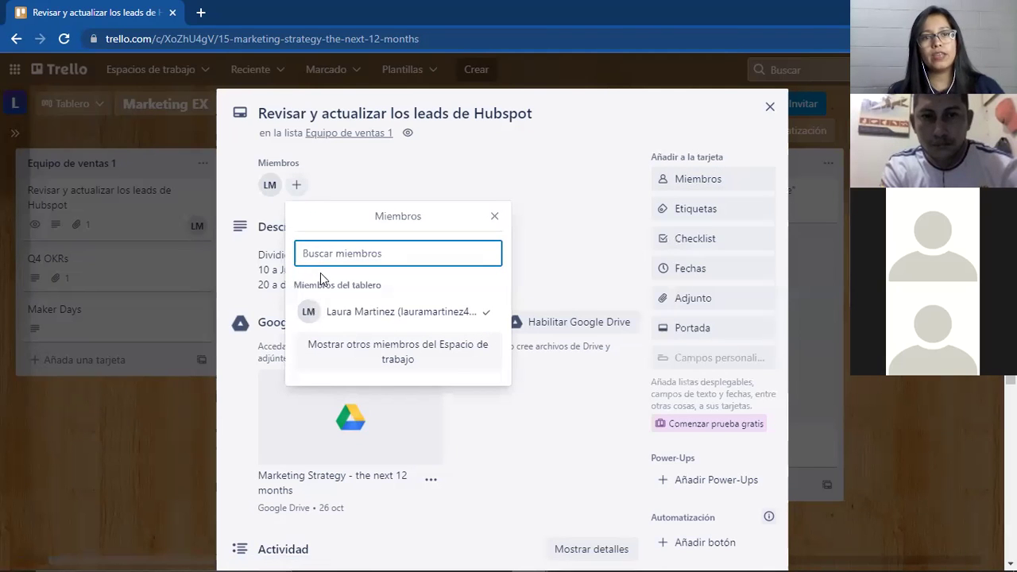
click(494, 216)
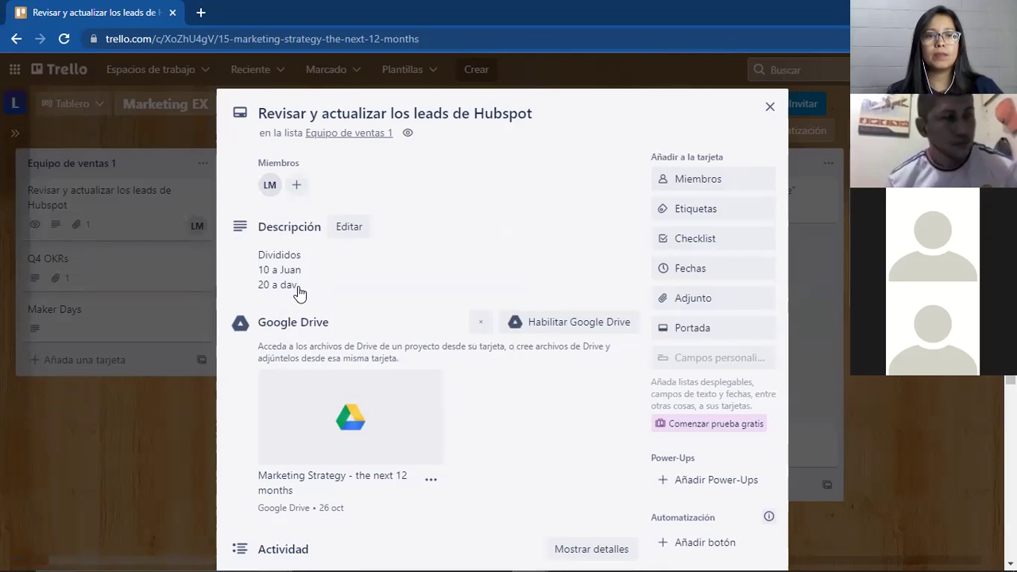
- Add an empty new line at the end of the card description
click(306, 286)
click(316, 263)
click(313, 294)
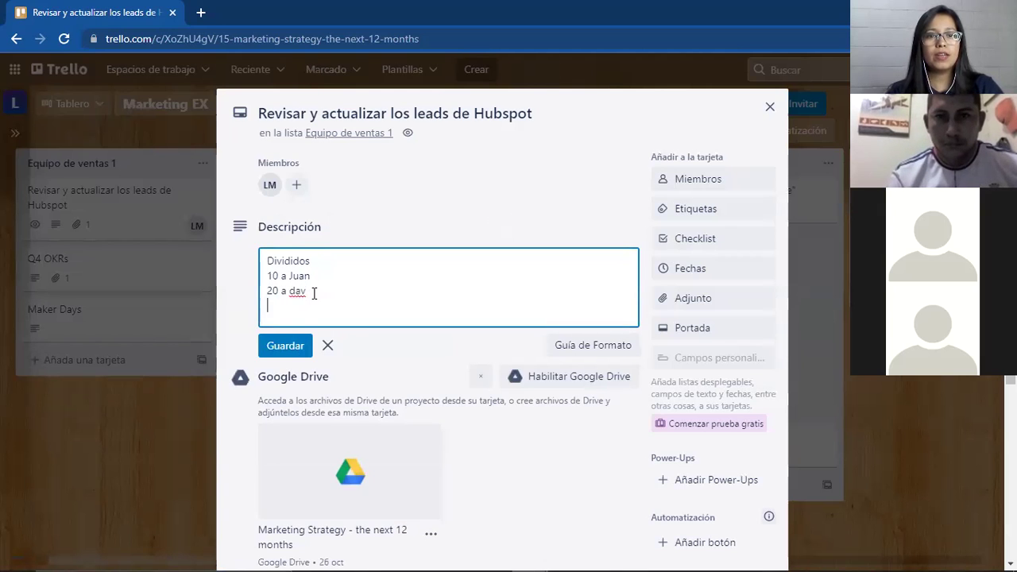
key(Return)
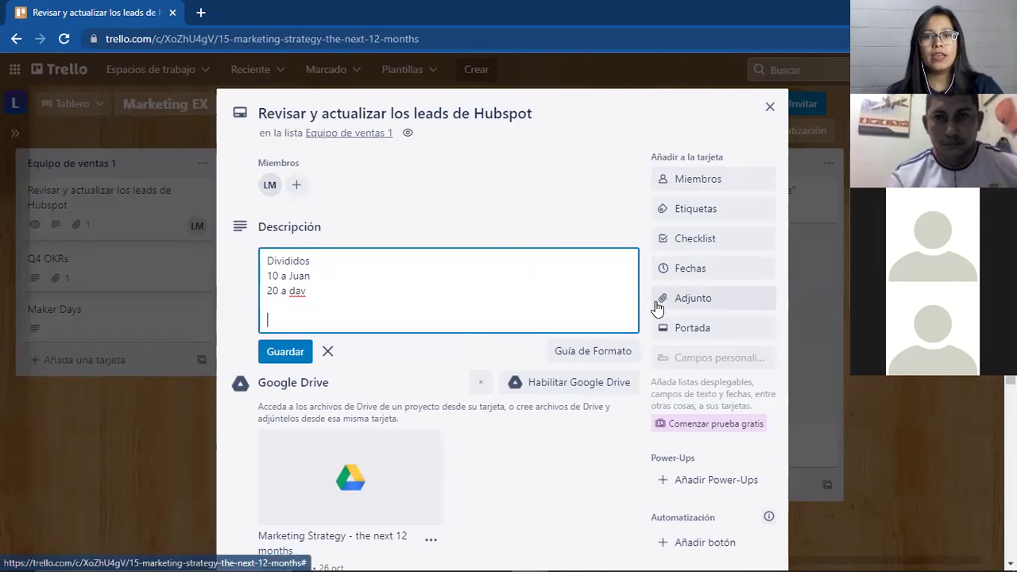
- Tag the Hubspot leads card with the red label
click(690, 220)
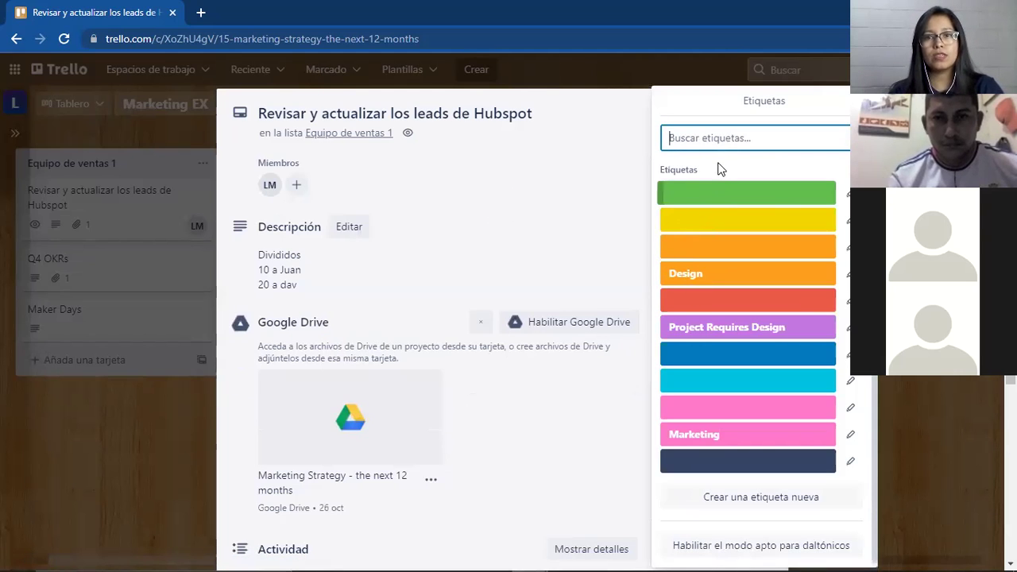
click(693, 311)
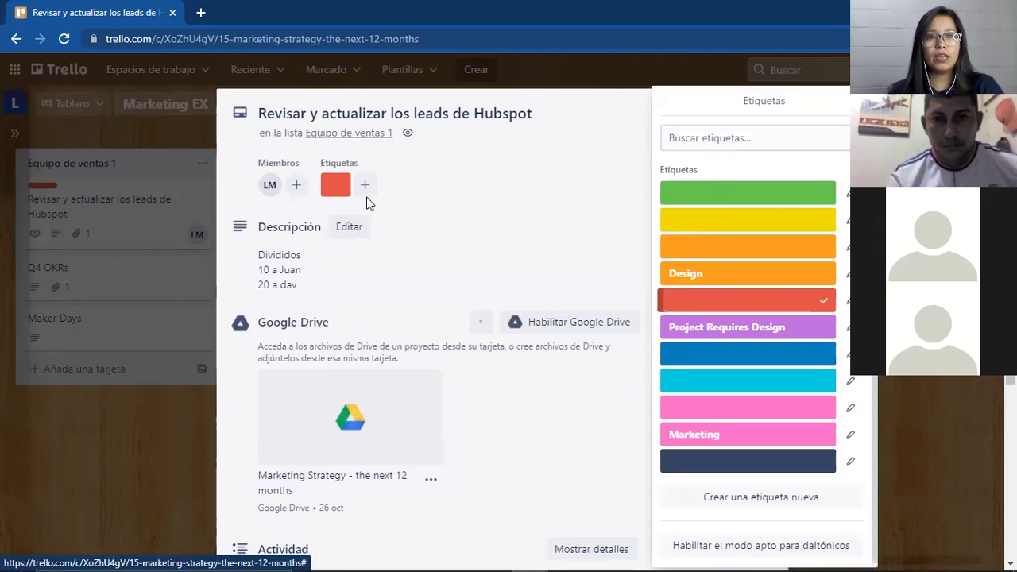
click(585, 234)
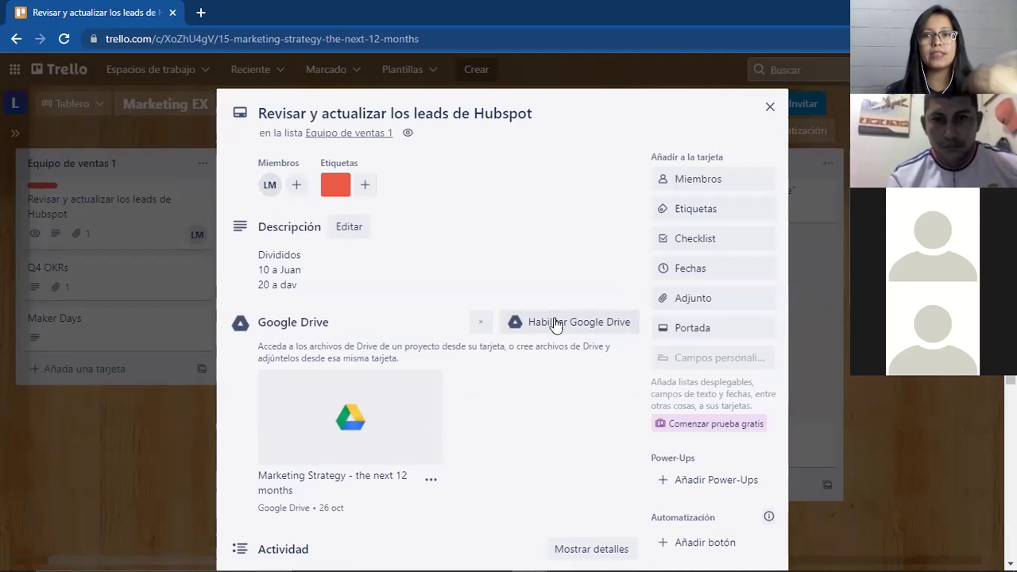
click(702, 240)
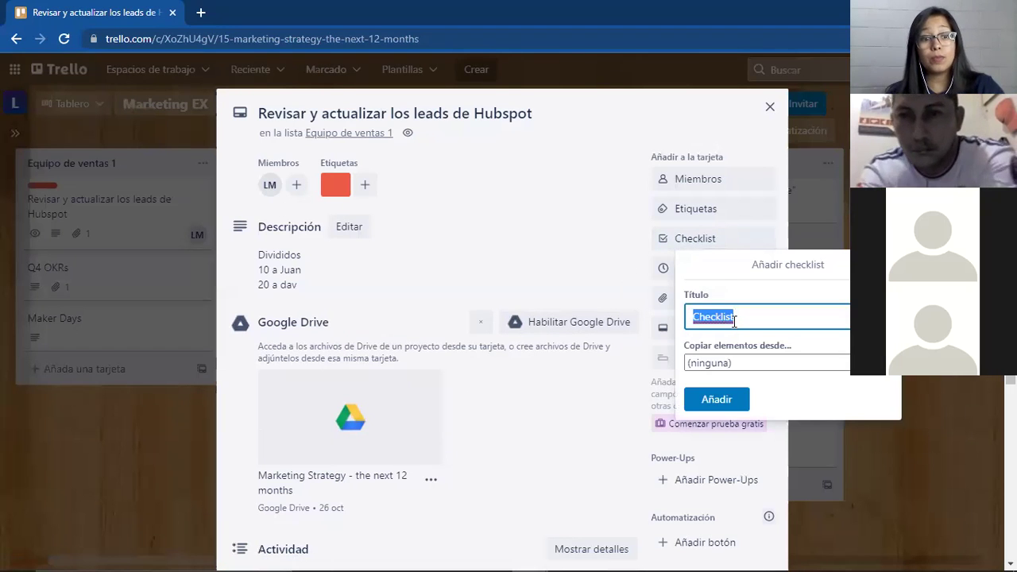
- Add a checklist titled 'Contacto' to the card
text(Contacyo)
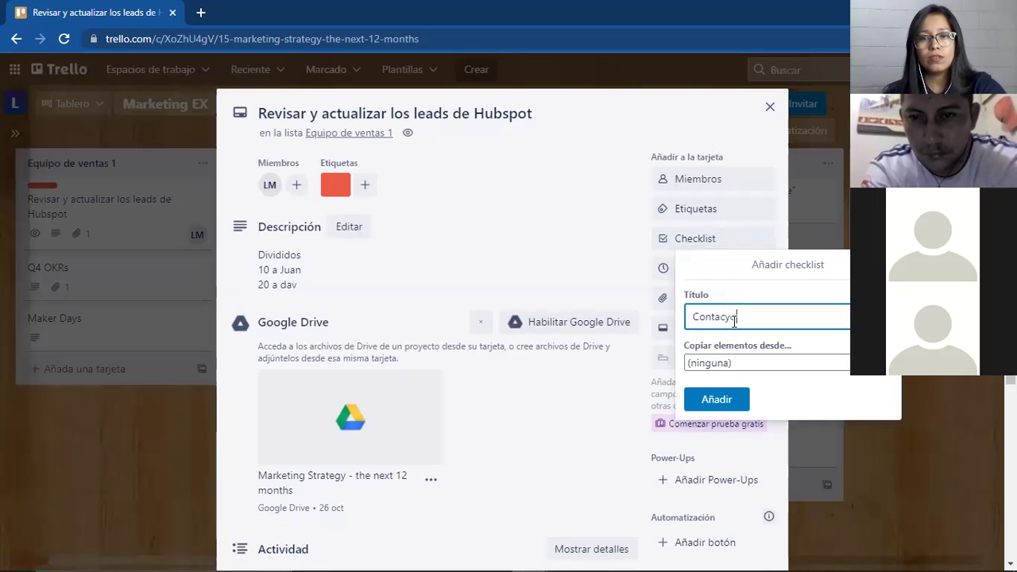
key(BackSpace)
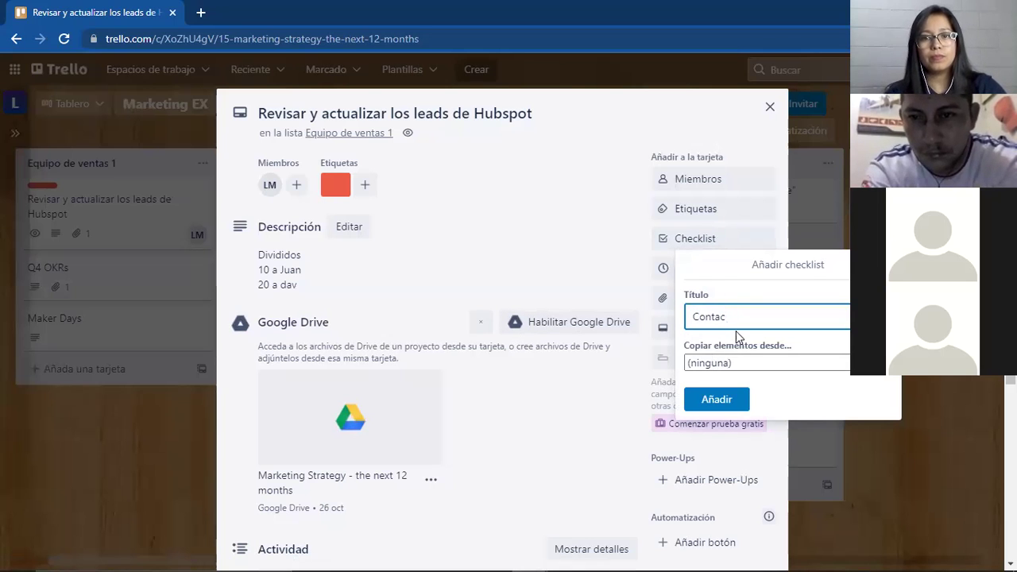
text(to)
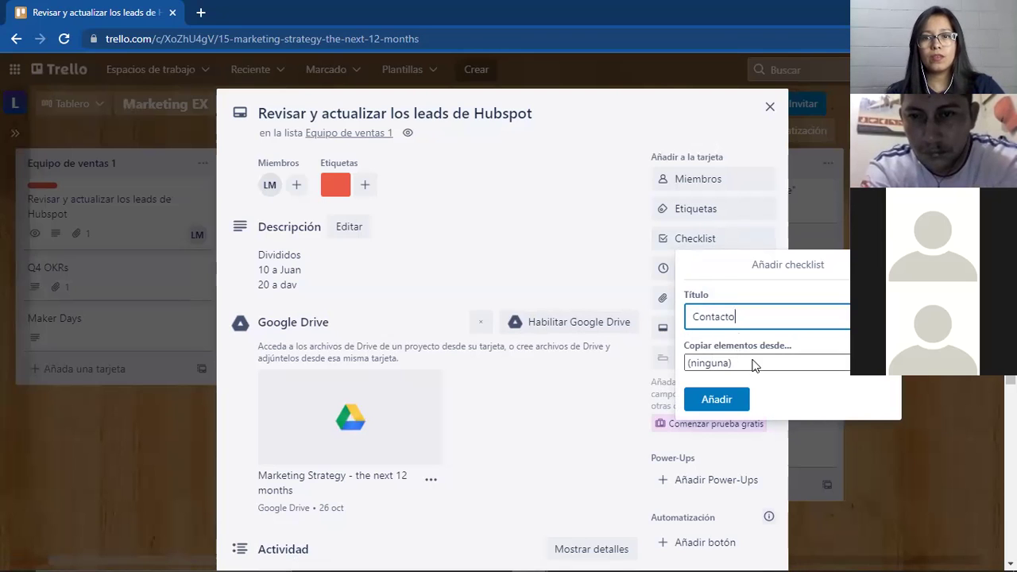
click(724, 407)
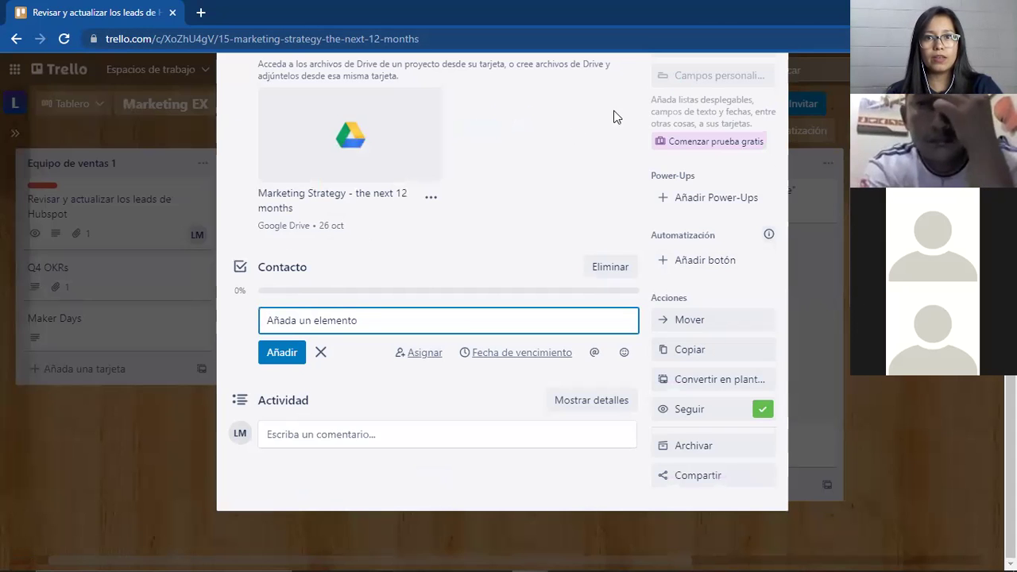
drag(614, 117, 617, 191)
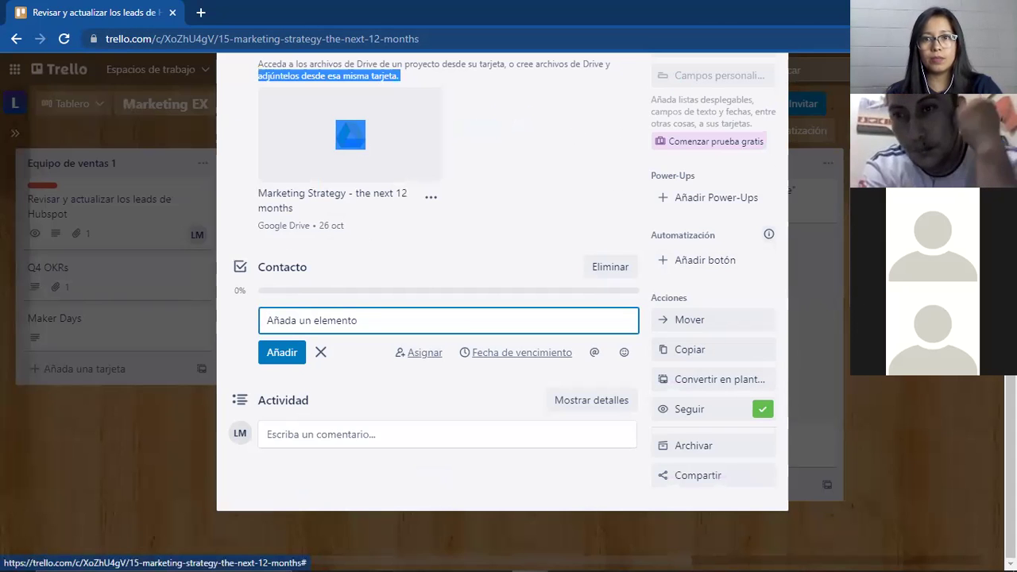
scroll(661, 207, up, 3)
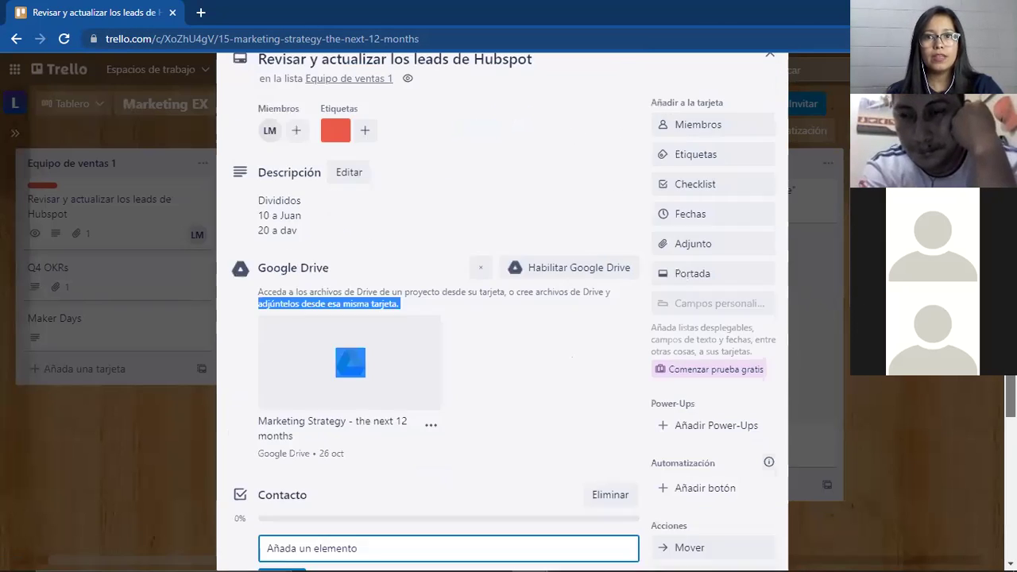
- Set the card's due date to 05/11/2021 at 8:57 with a '1 hora antes' reminder
click(662, 208)
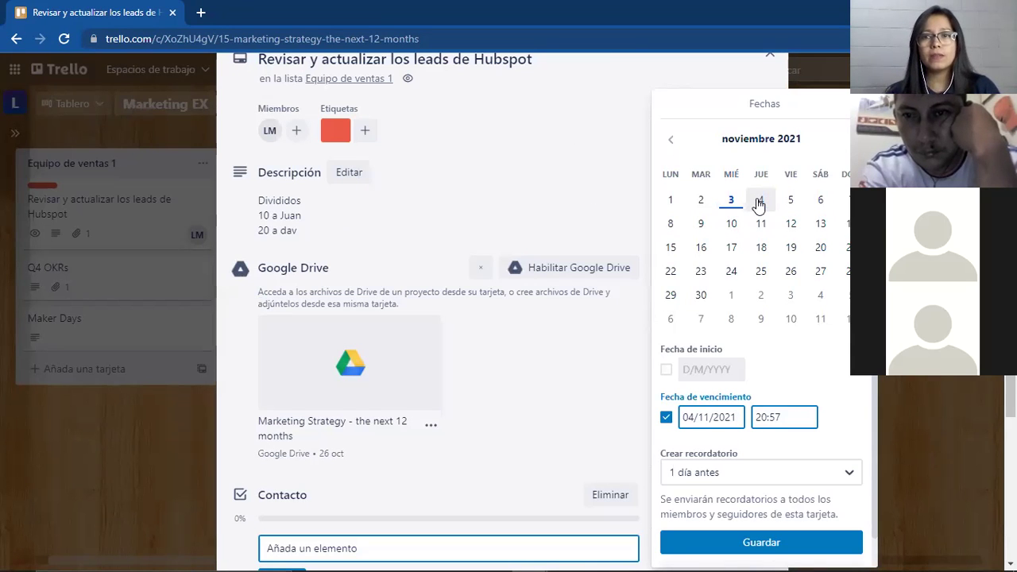
click(757, 204)
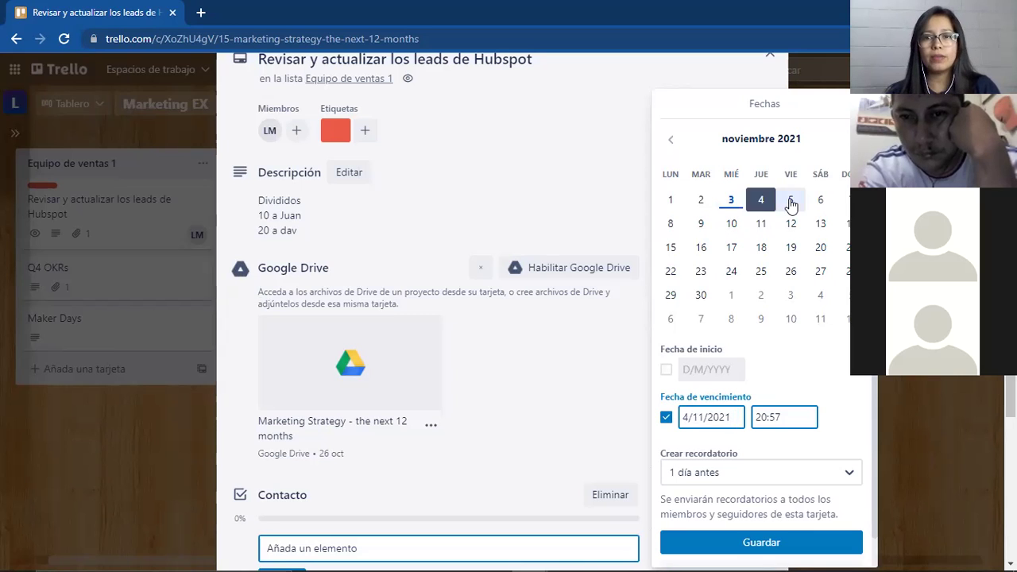
click(790, 204)
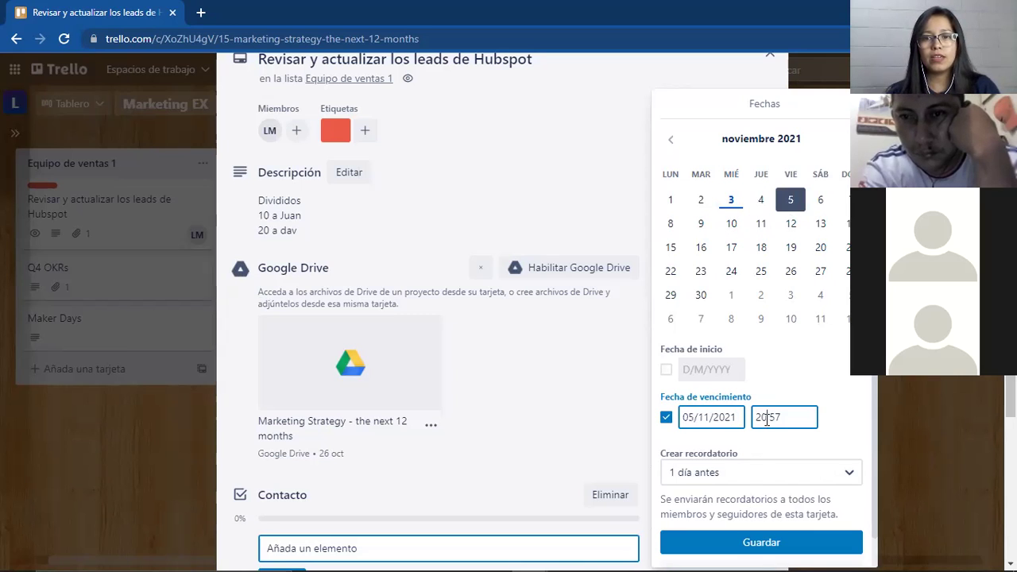
key(BackSpace)
key(BackSpace)
key(BackSpace)
key(BackSpace)
key(BackSpace)
text(15)
text(9)
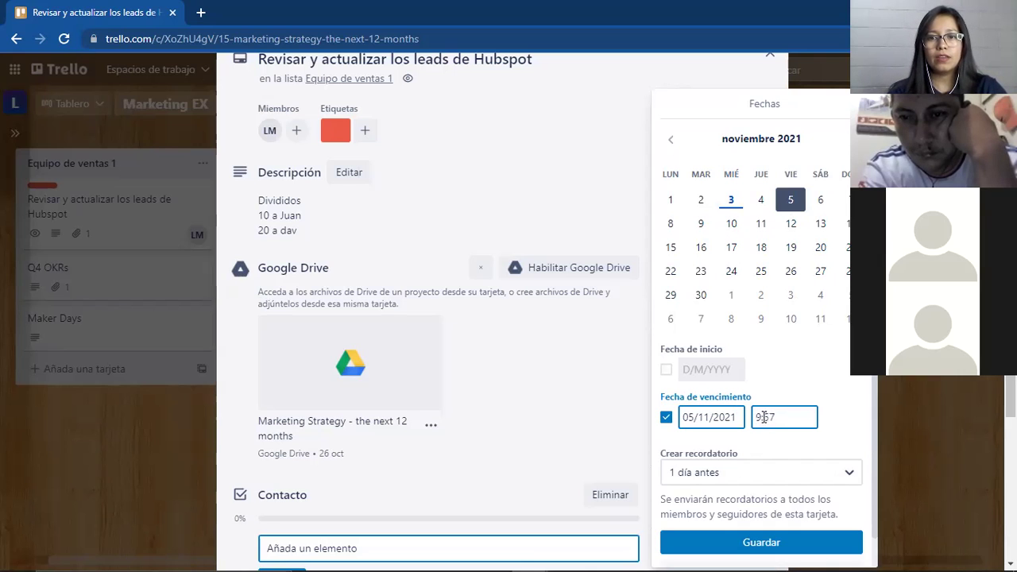
key(BackSpace)
text(8)
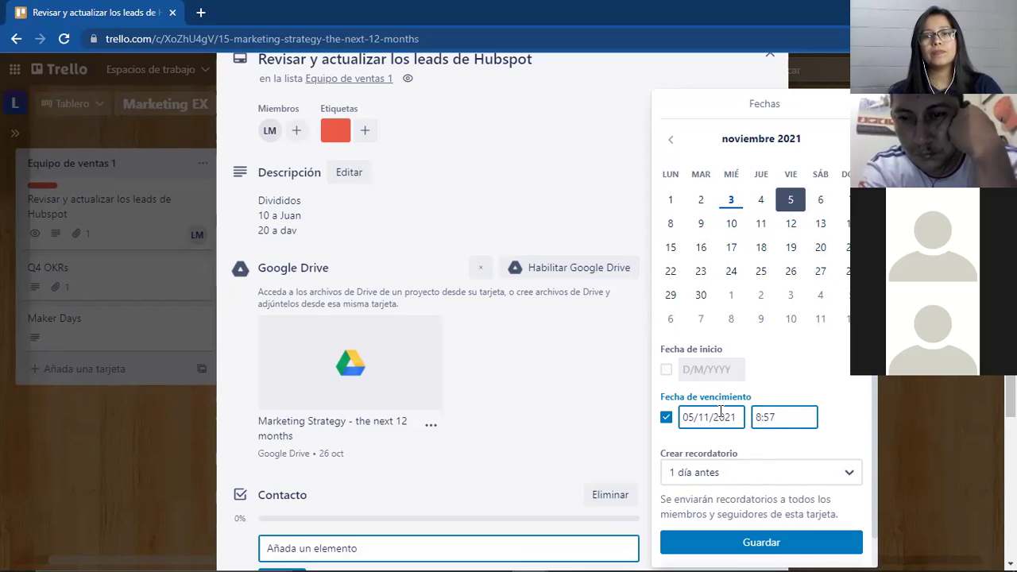
click(780, 477)
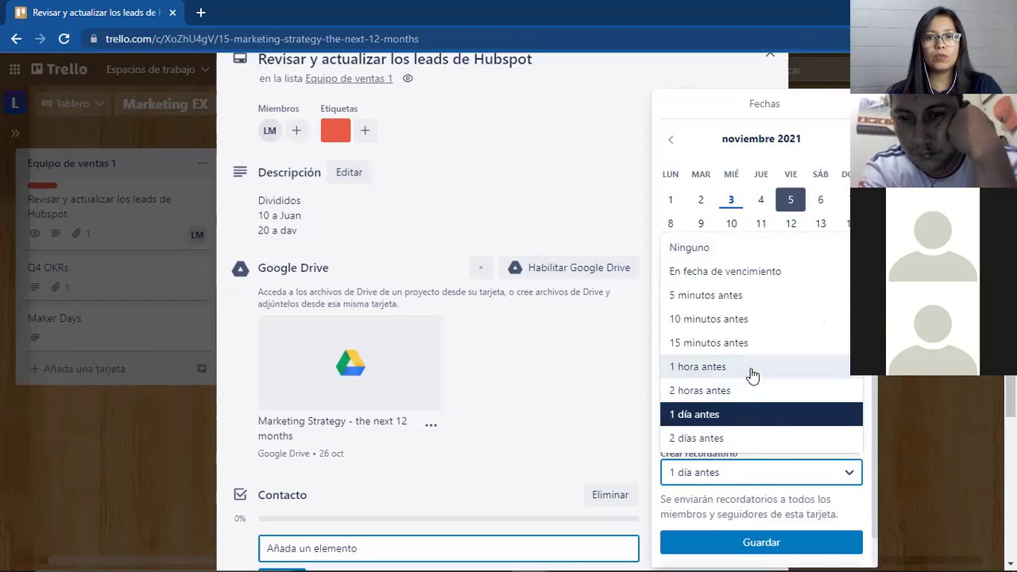
click(751, 375)
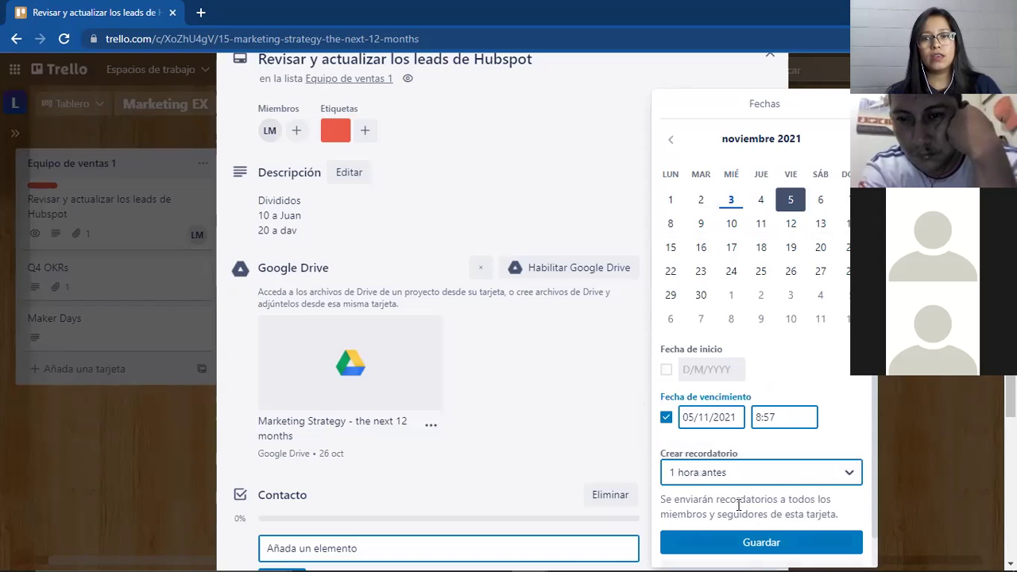
click(747, 545)
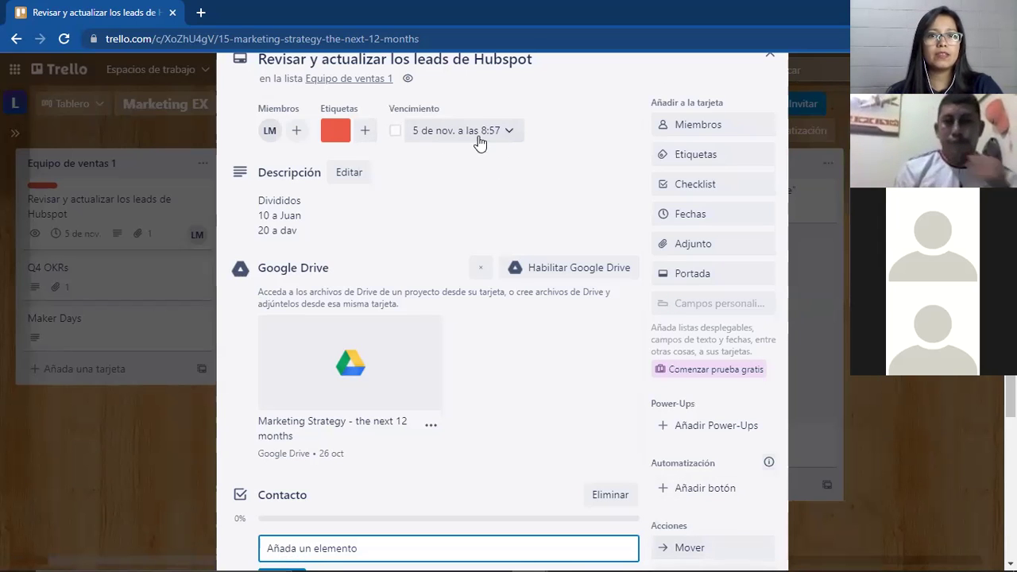
click(694, 247)
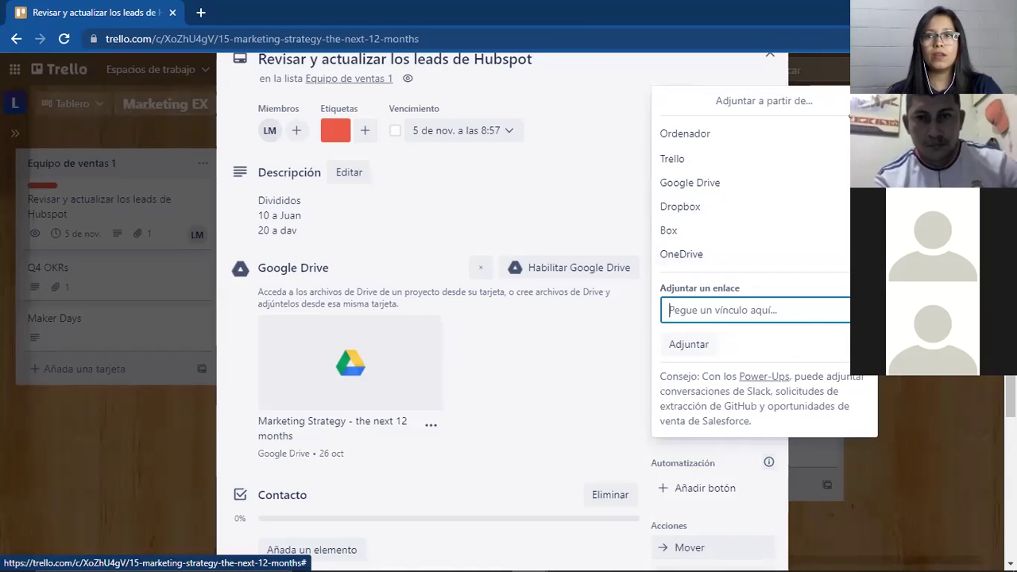
- Dismiss the attachment and cover options, re-save the unchanged description, and close the card
key(Escape)
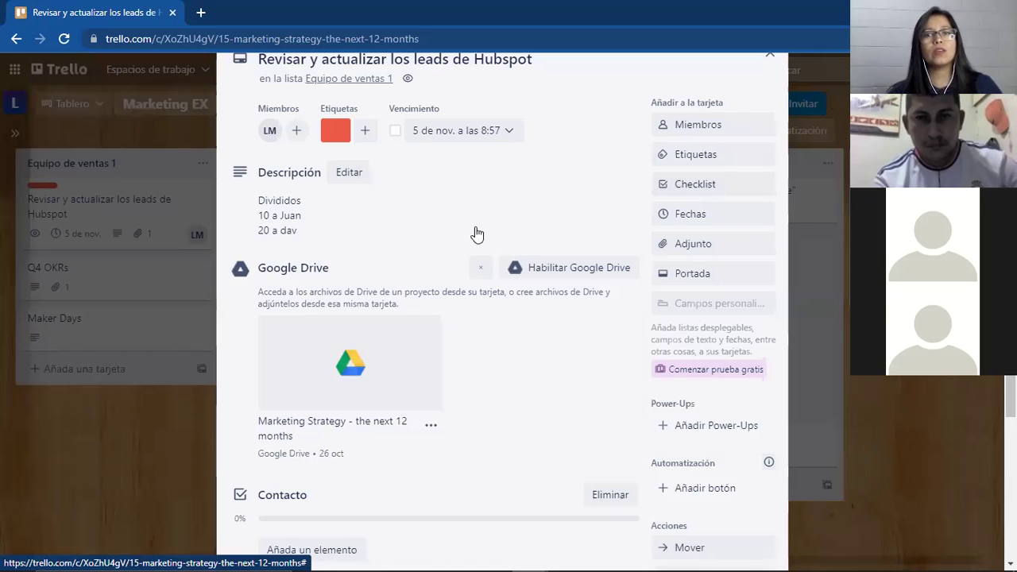
click(695, 275)
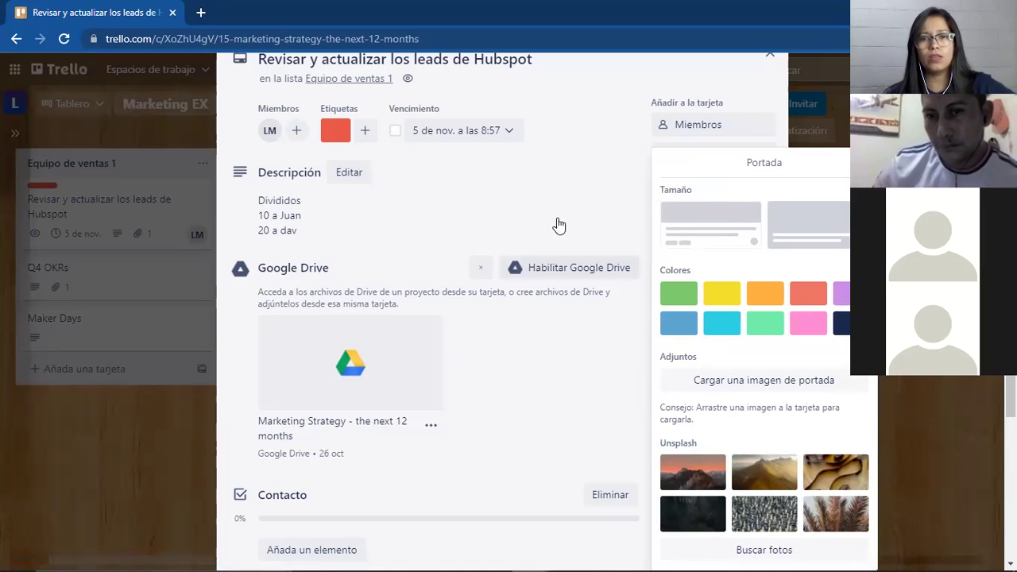
click(581, 208)
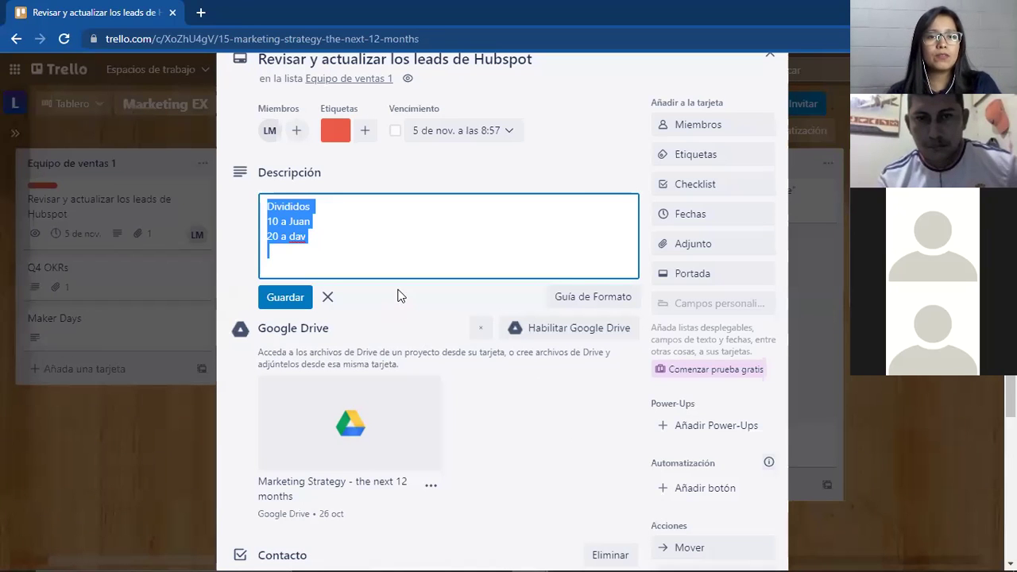
click(311, 258)
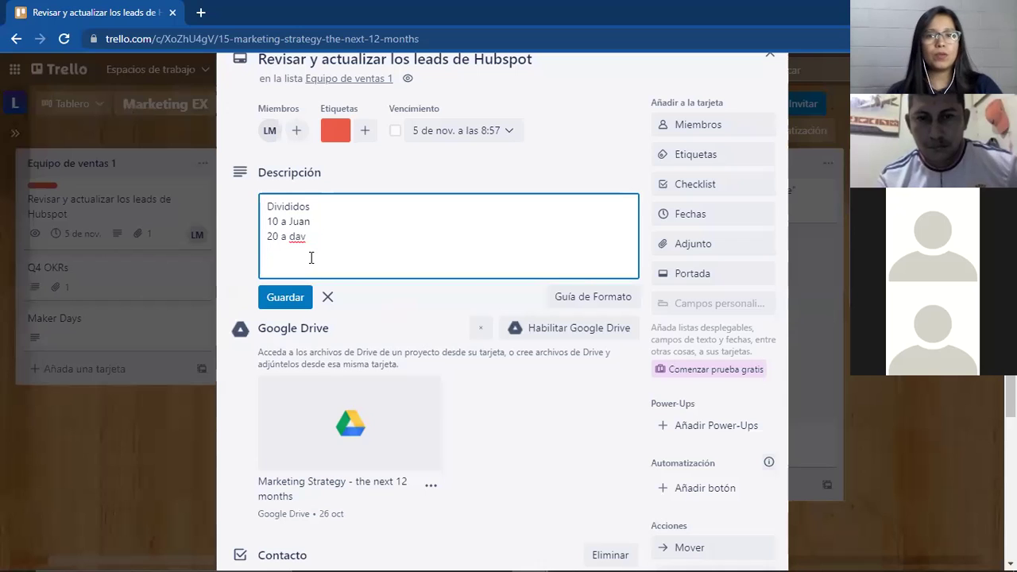
click(279, 301)
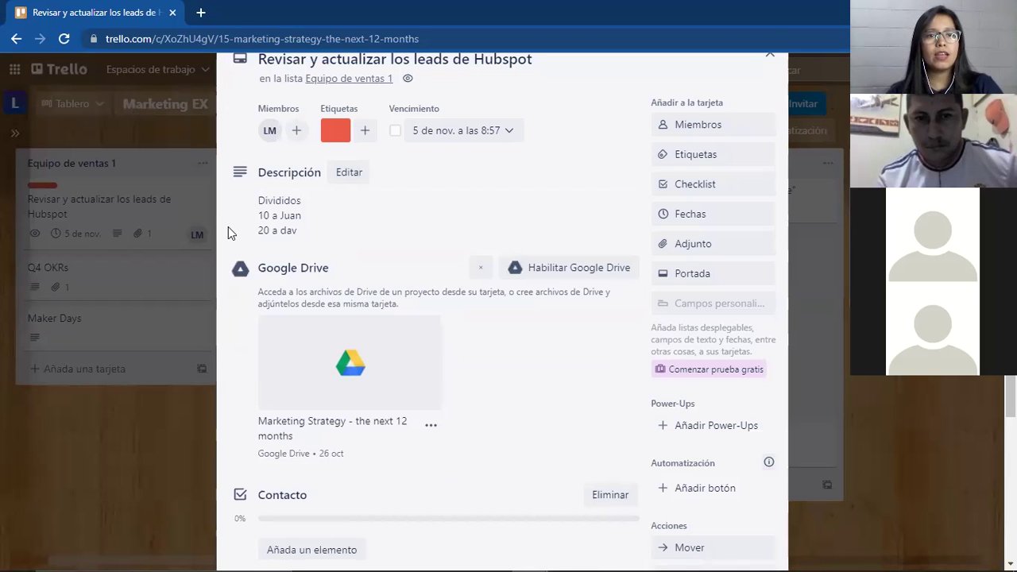
click(770, 55)
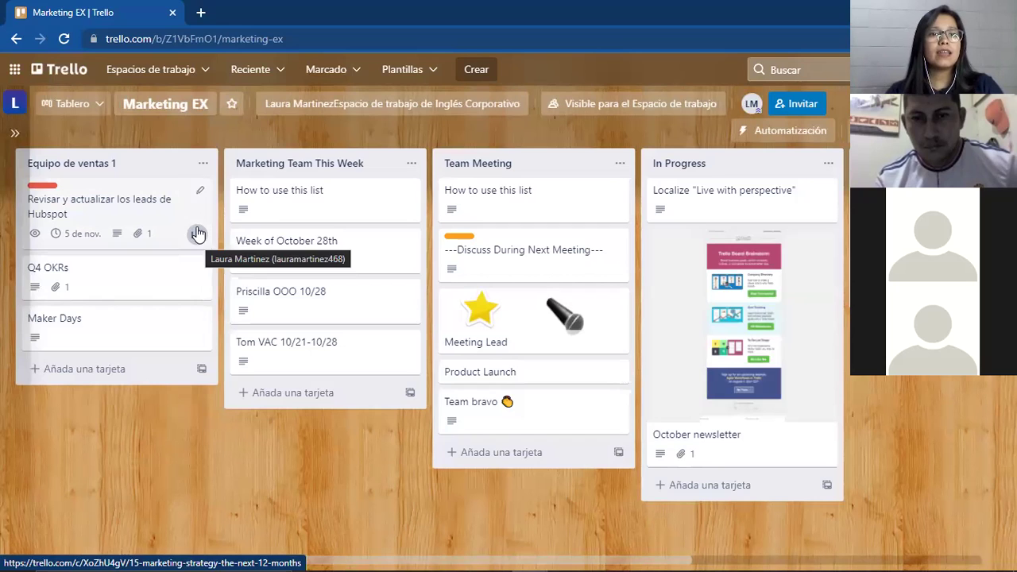
- Copy the Equipo de ventas 1 list with its cards, naming the copy 'Equipo de ventas 2'
click(203, 164)
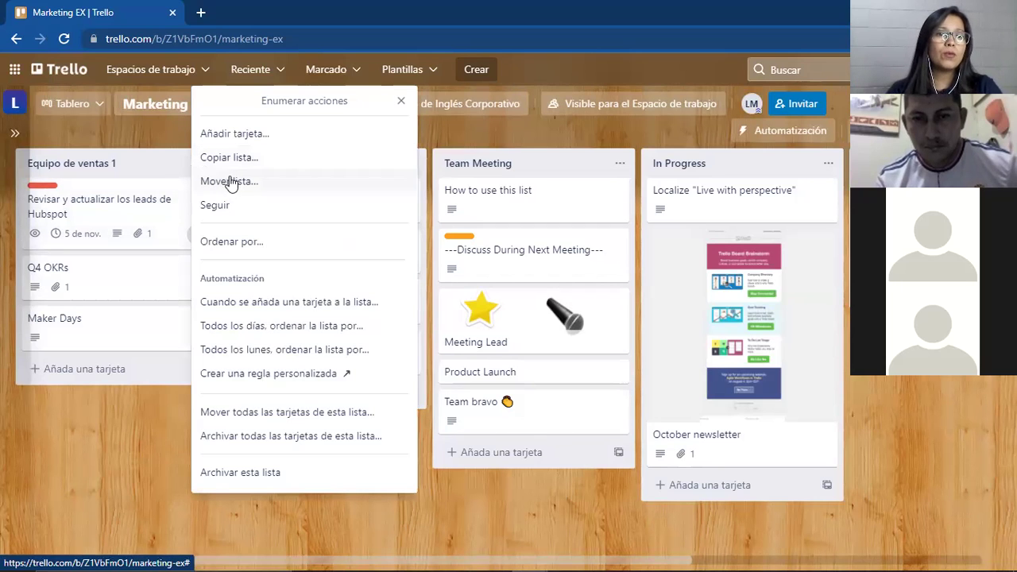
click(248, 160)
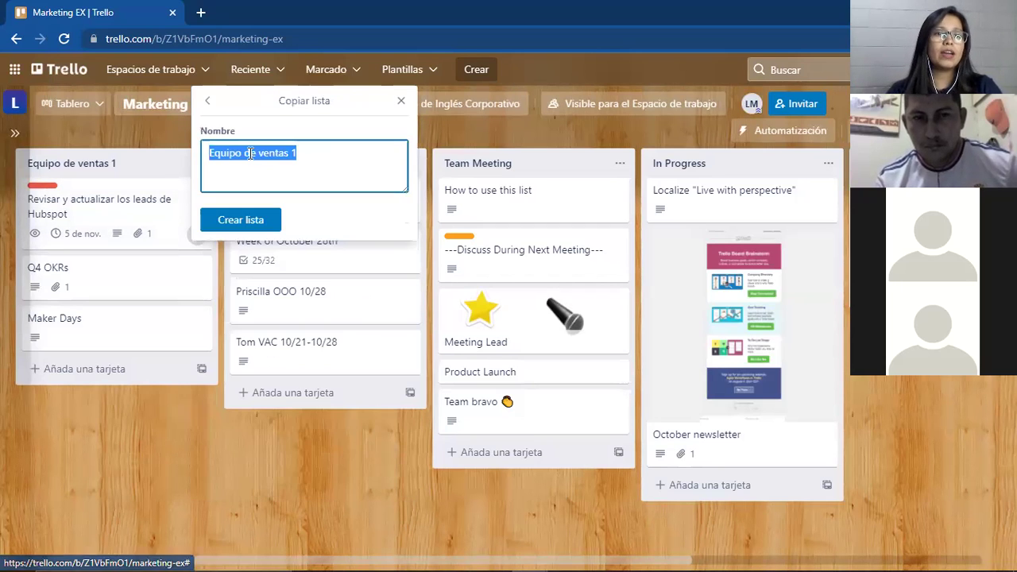
click(301, 153)
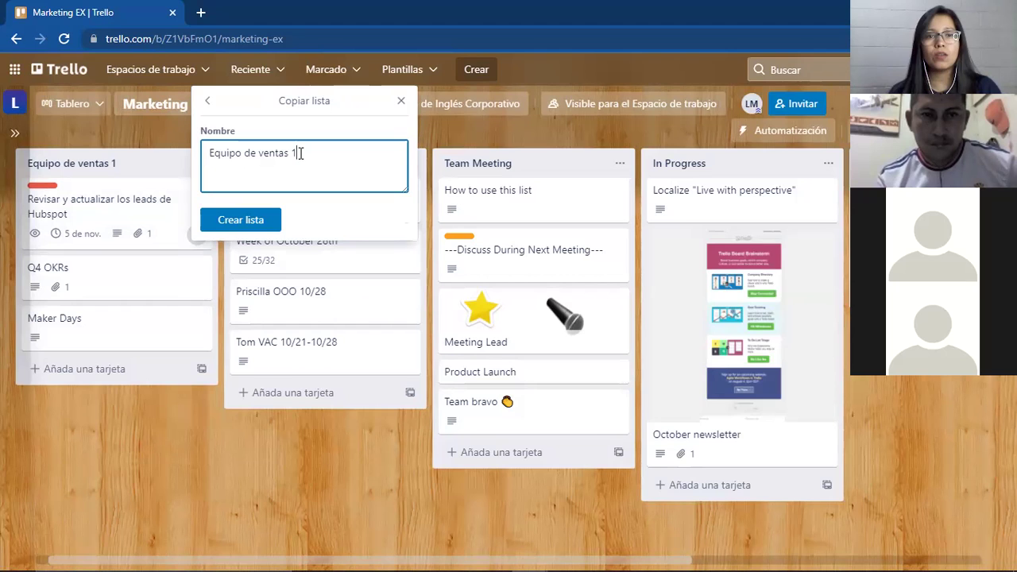
key(BackSpace)
text(2)
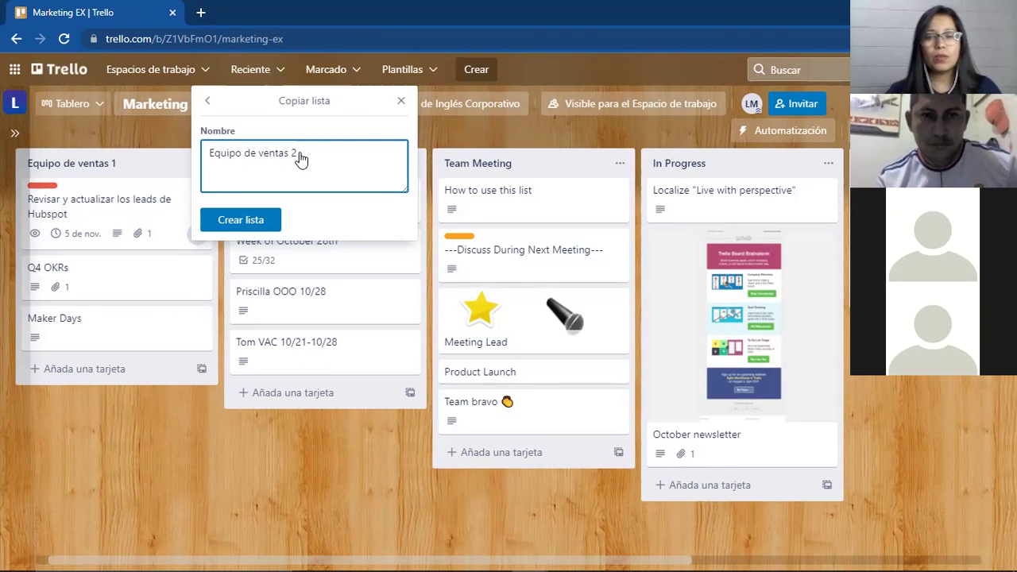
key(Return)
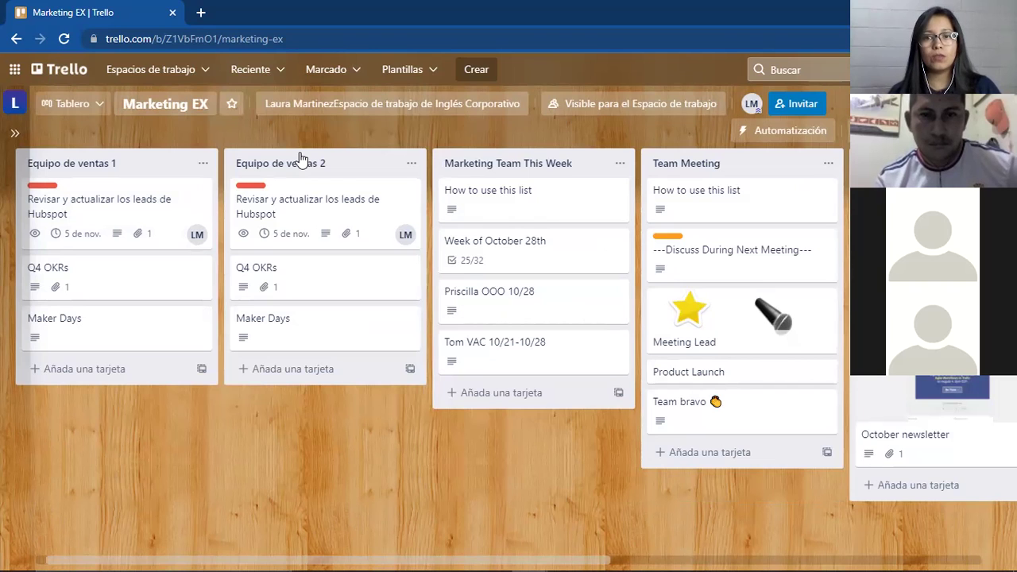
- Copy Equipo de ventas 2 as 'Seguimiento a Equipo de ventas 2' and check its copied Hubspot leads card
click(411, 168)
click(450, 163)
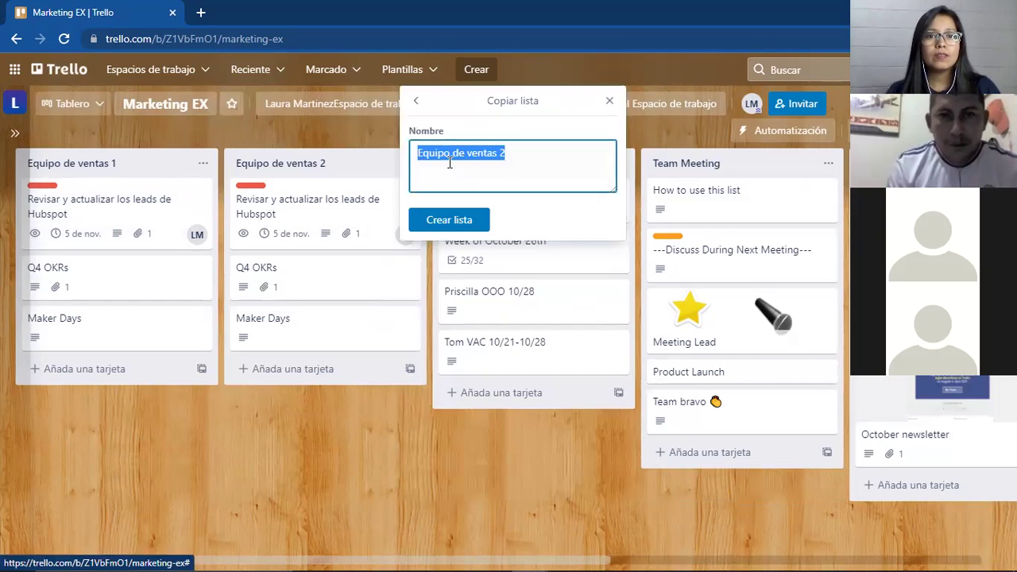
click(517, 151)
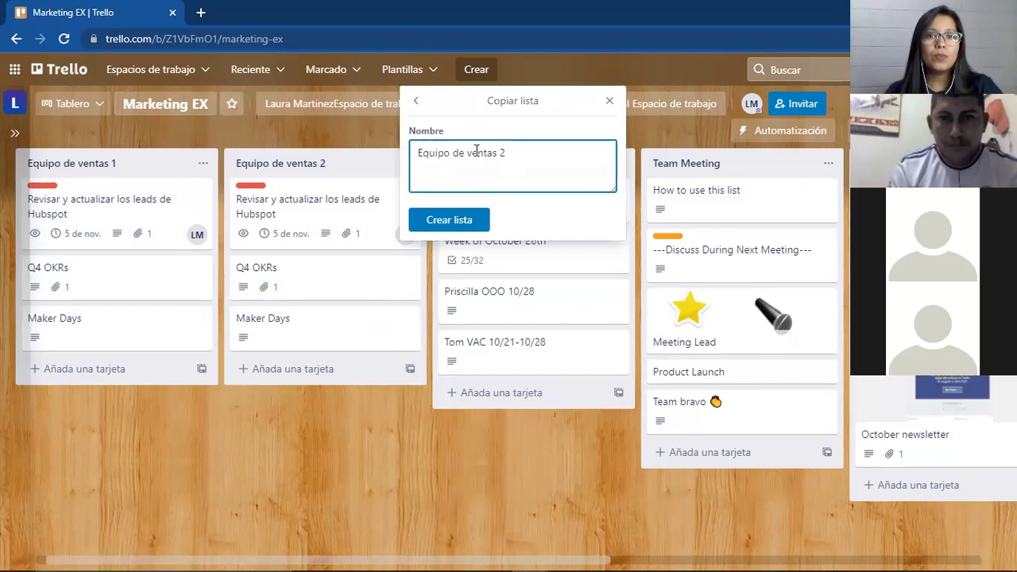
click(419, 152)
text(Seguim)
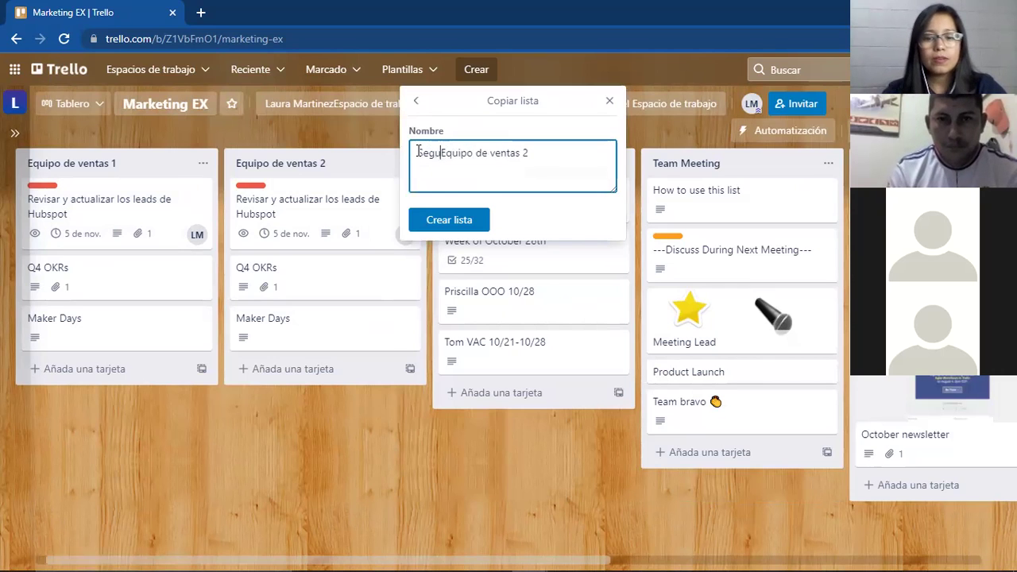
text(iento a)
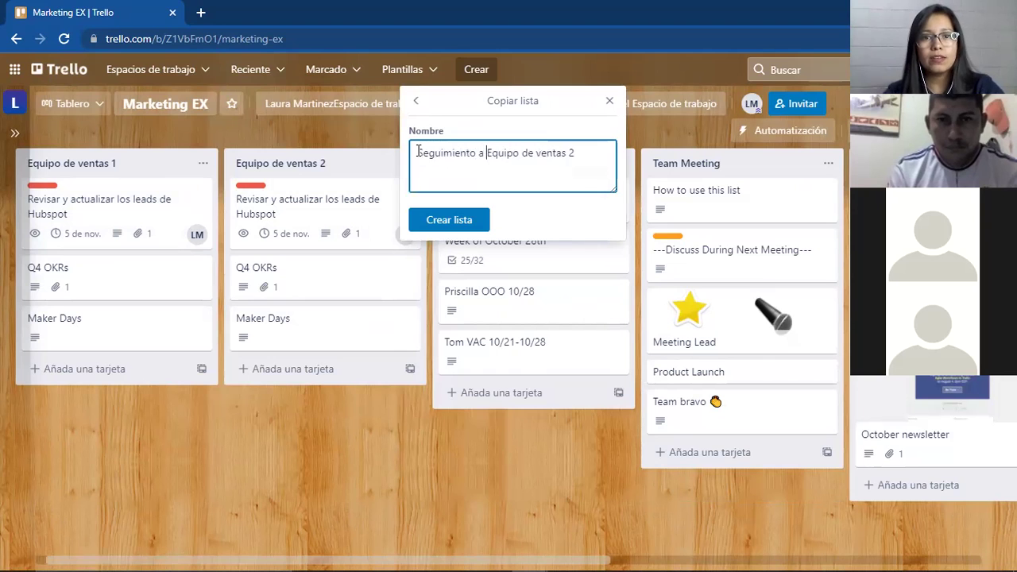
click(434, 223)
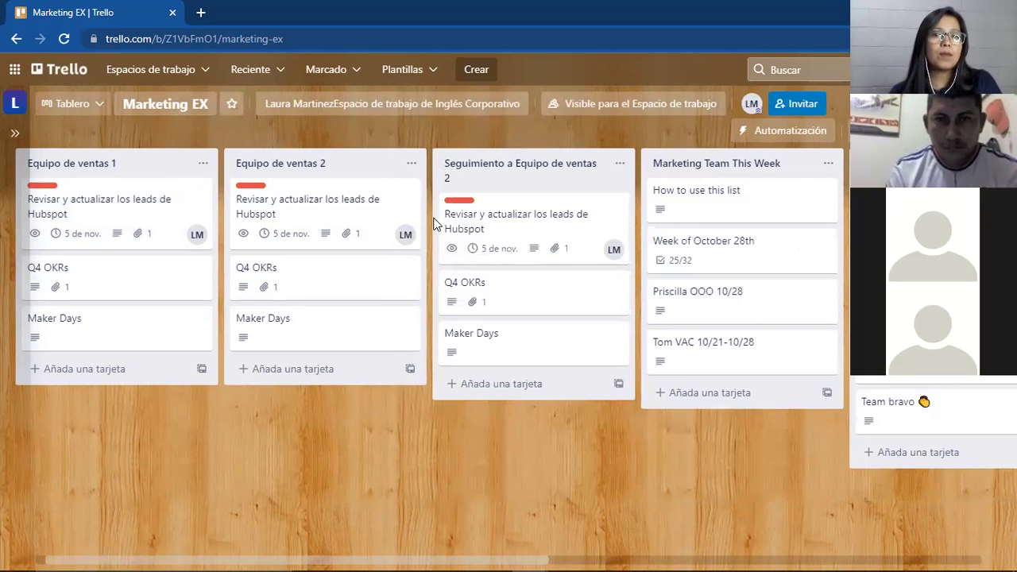
click(480, 222)
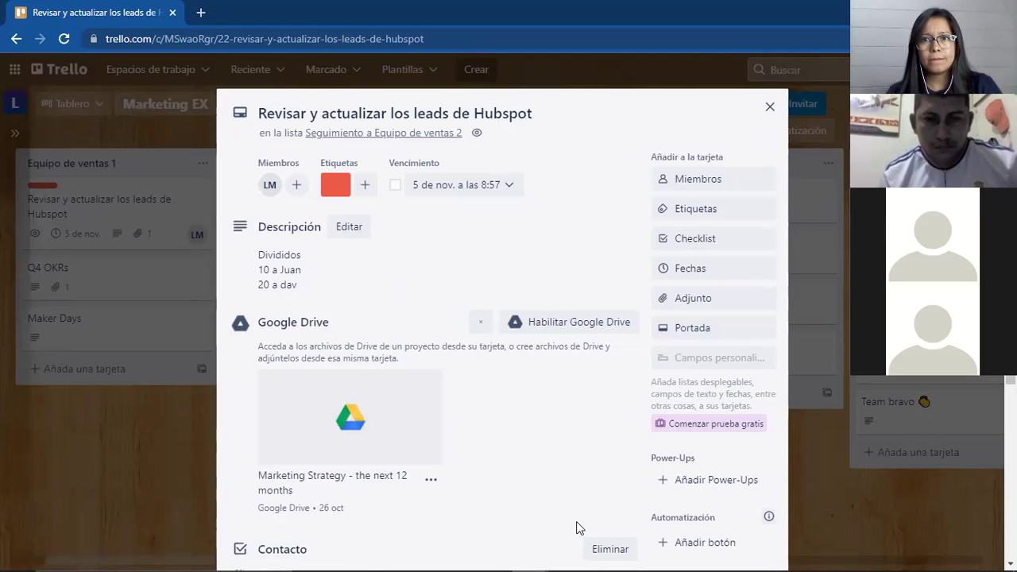
click(769, 109)
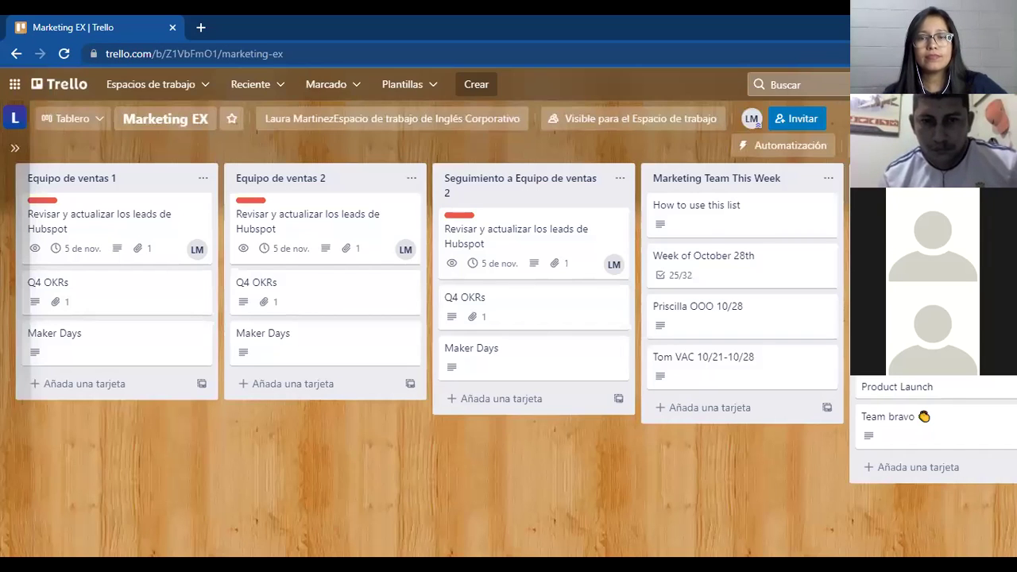